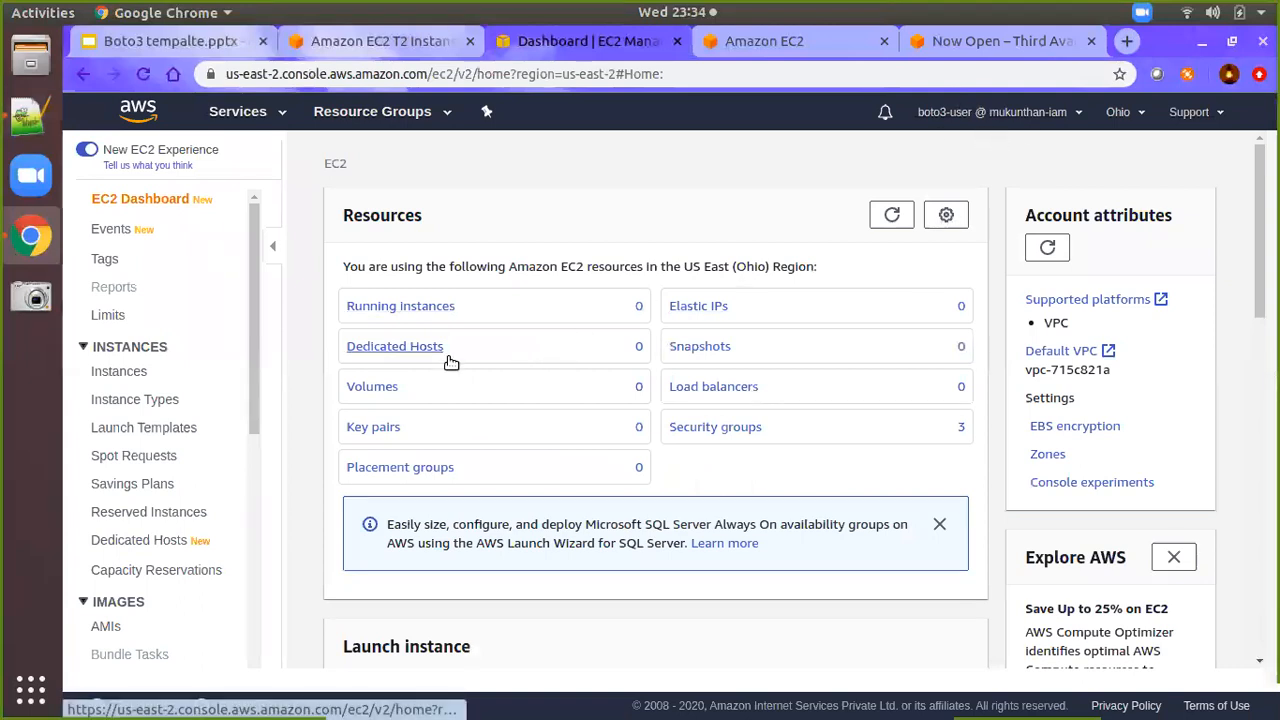
Open the EC2 dashboard from the AWS services list and start launching a new instance
{"action": "left_click", "coordinate": [240, 111]}
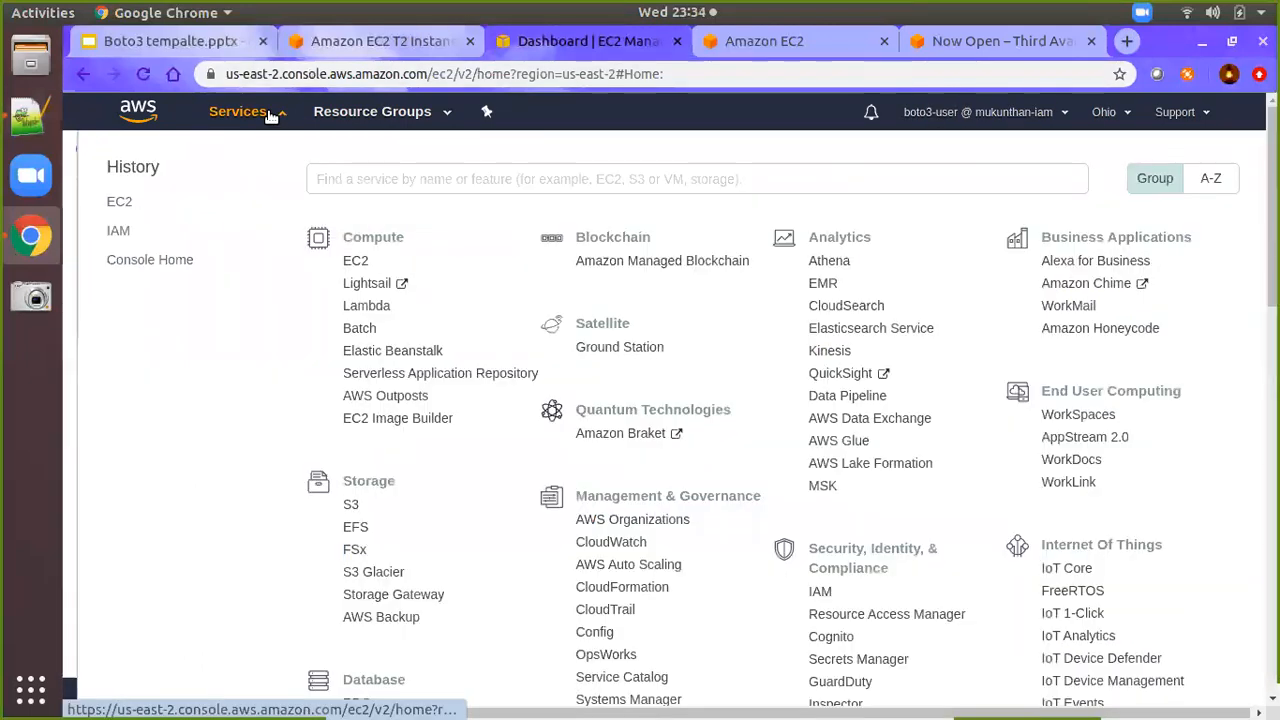
{"action": "left_click", "coordinate": [356, 263]}
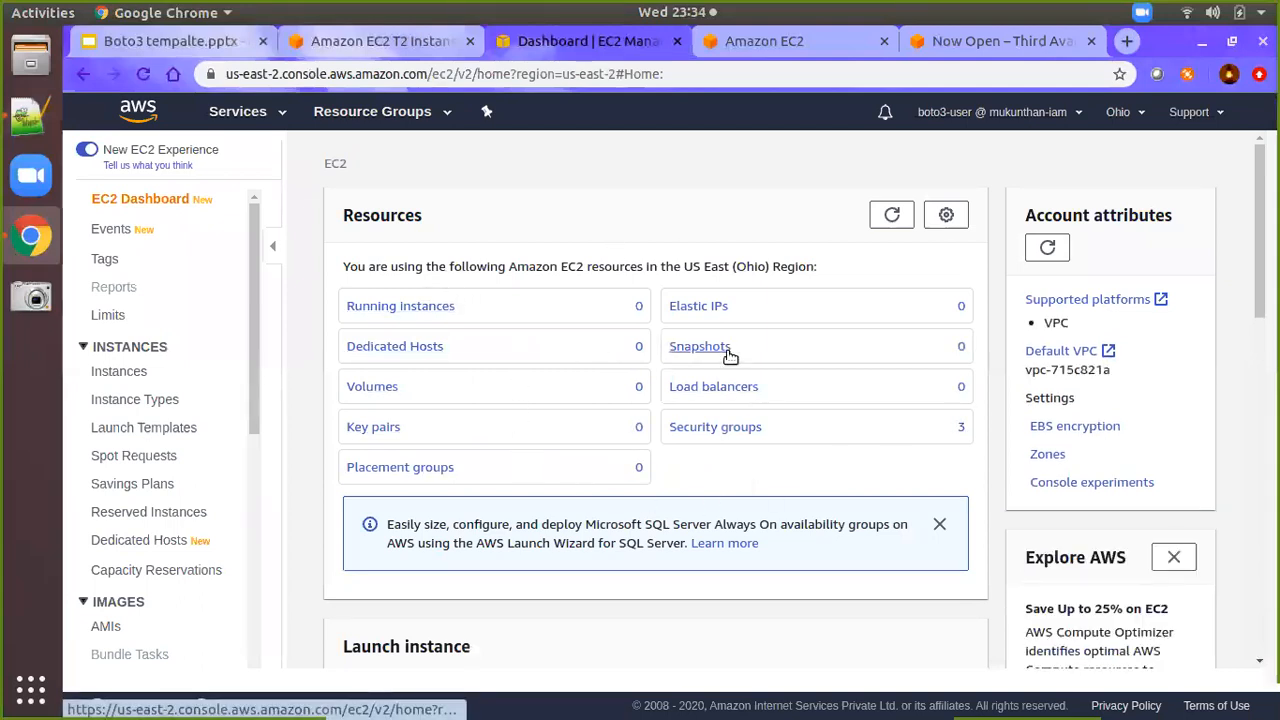
{"action": "scroll", "coordinate": [428, 424], "scroll_direction": "down", "scroll_amount": 1}
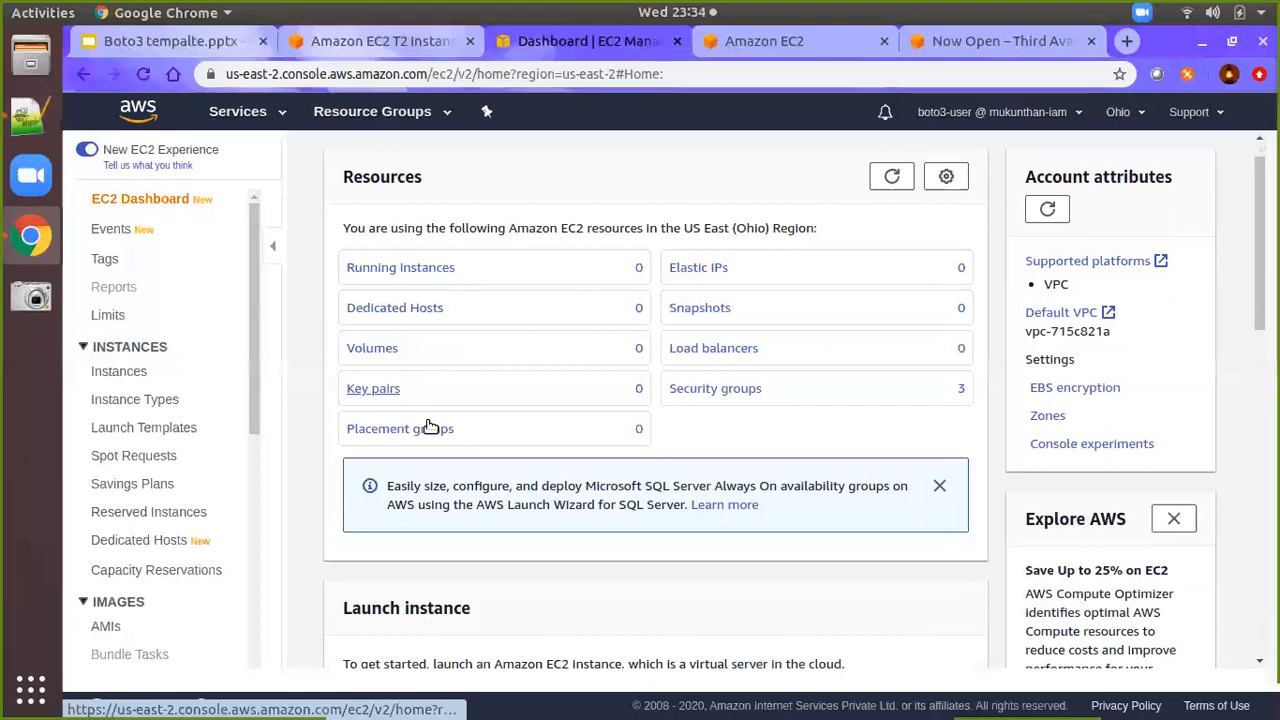
{"action": "scroll", "coordinate": [428, 424], "scroll_direction": "down", "scroll_amount": 4}
{"action": "scroll", "coordinate": [449, 466], "scroll_direction": "down", "scroll_amount": 1}
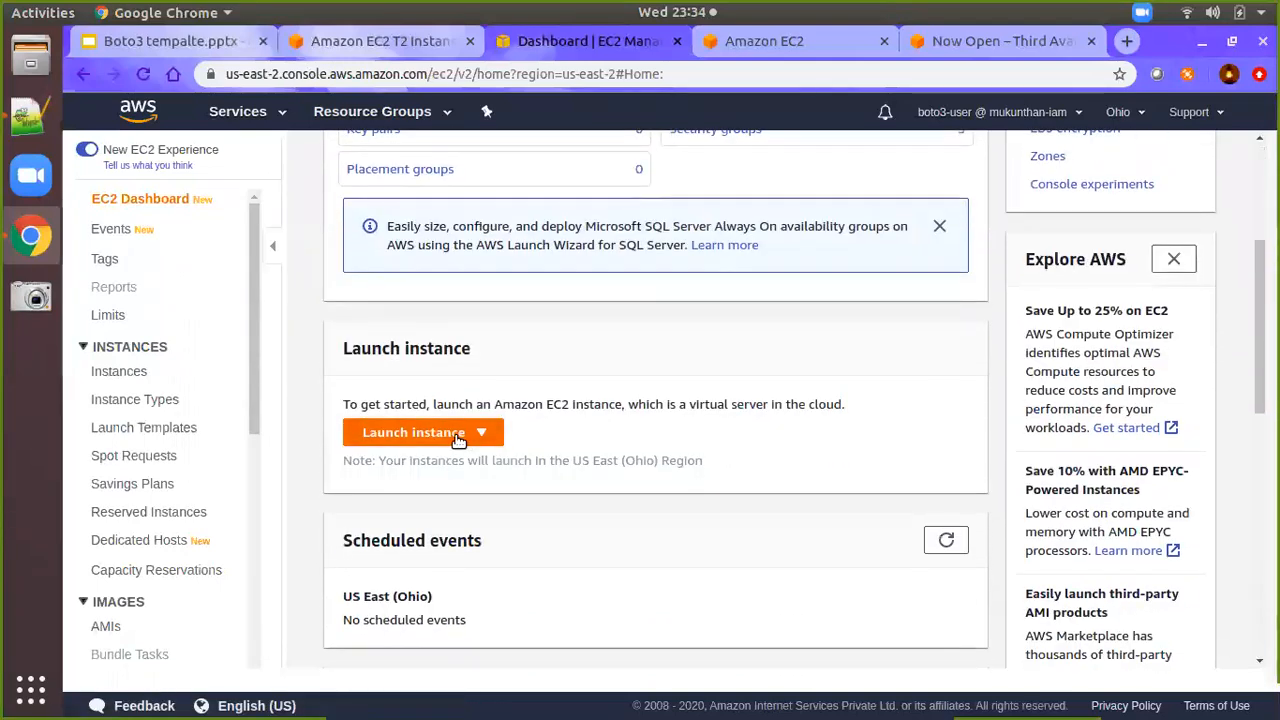
{"action": "left_click", "coordinate": [452, 437]}
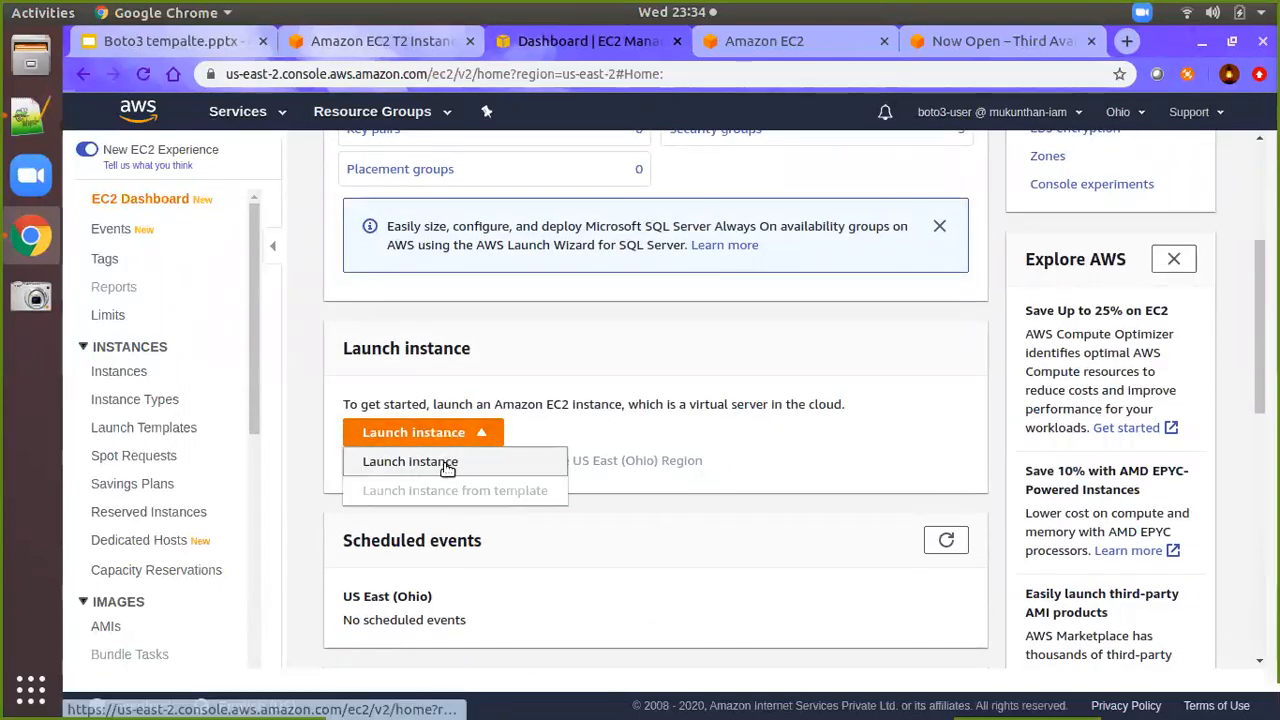
{"action": "left_click", "coordinate": [447, 463]}
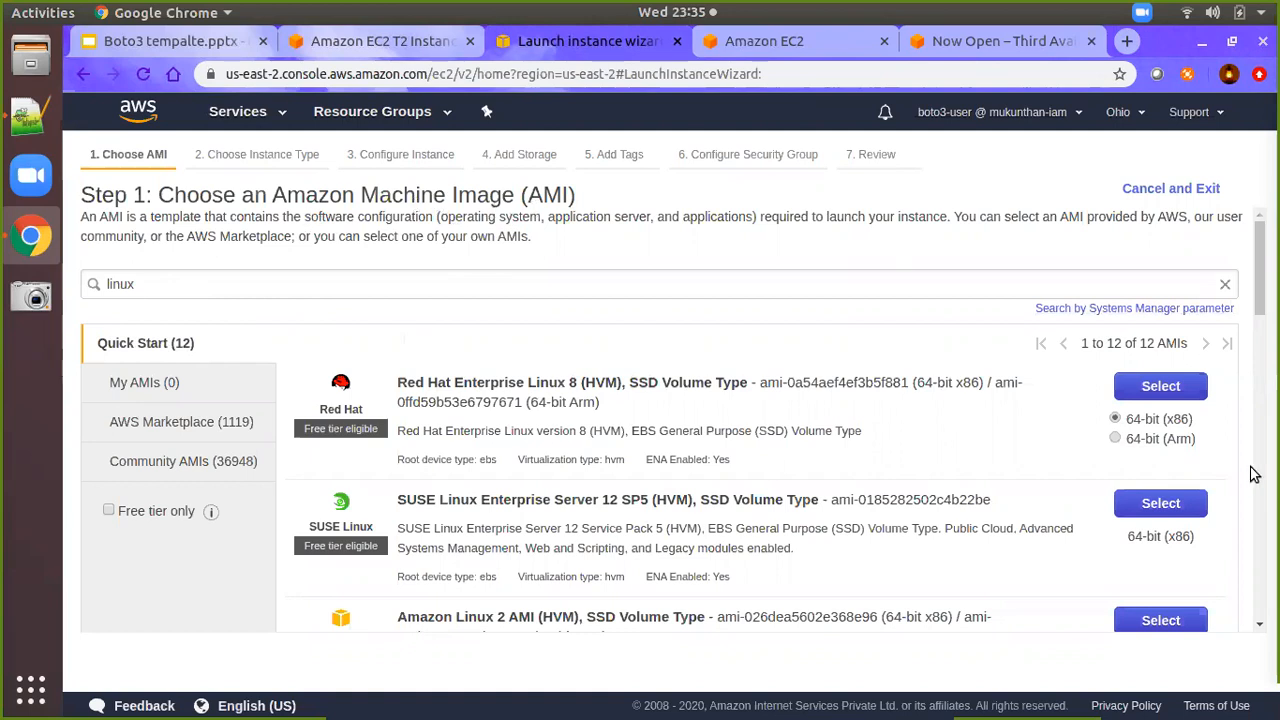
Select the 64-bit (x86) Red Hat Enterprise Linux 8 (HVM), SSD Volume Type image for the instance
{"action": "scroll", "coordinate": [527, 452], "scroll_direction": "down", "scroll_amount": 3}
{"action": "scroll", "coordinate": [434, 463], "scroll_direction": "up", "scroll_amount": 3}
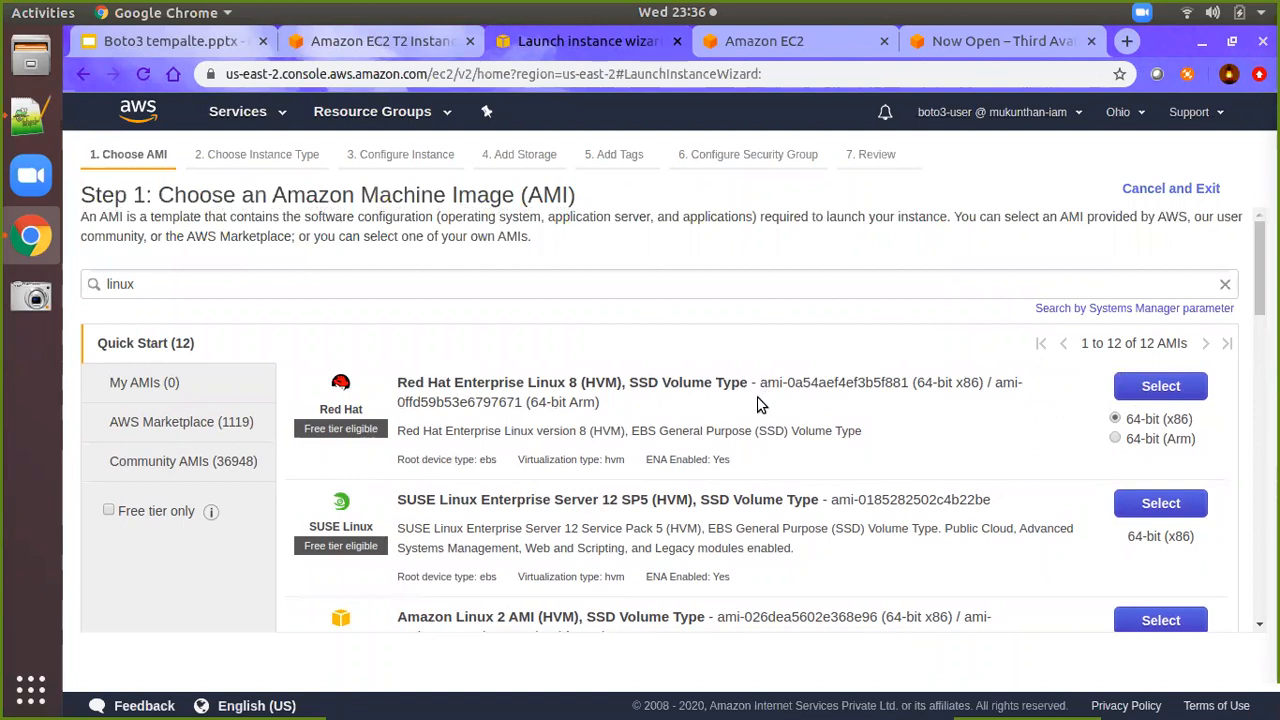
{"action": "left_click_drag", "start_coordinate": [760, 382], "coordinate": [924, 383]}
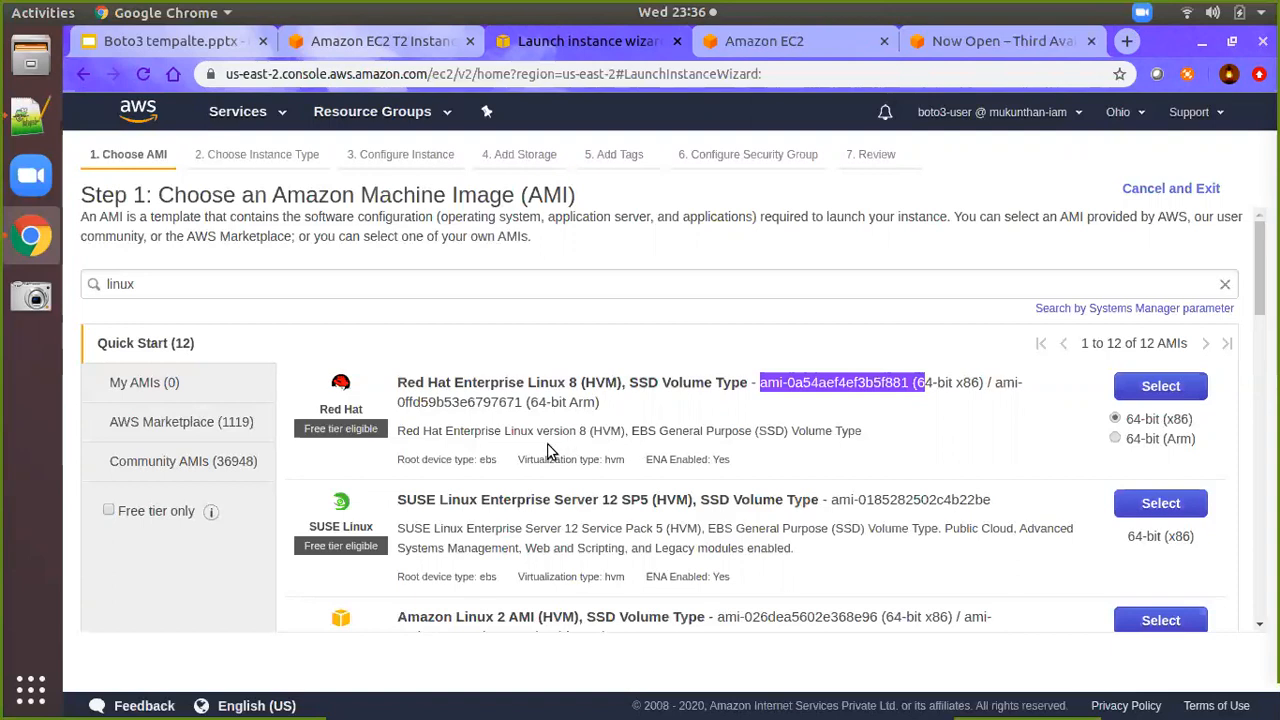
{"action": "left_click", "coordinate": [1162, 388]}
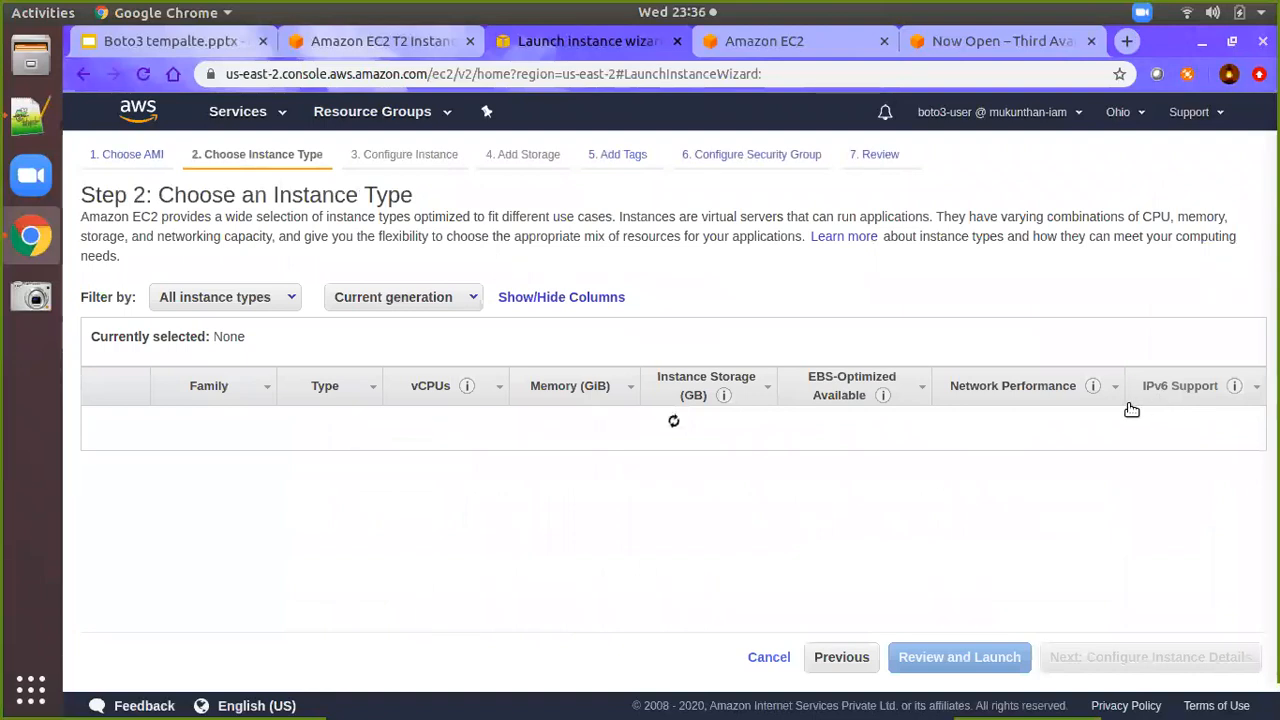
Examine the general purpose instance types, comparing t2.micro and its free tier terms with the other t2 and t3a sizes
{"action": "mouse_move", "coordinate": [336, 555]}
{"action": "scroll", "coordinate": [340, 520], "scroll_direction": "down", "scroll_amount": 2}
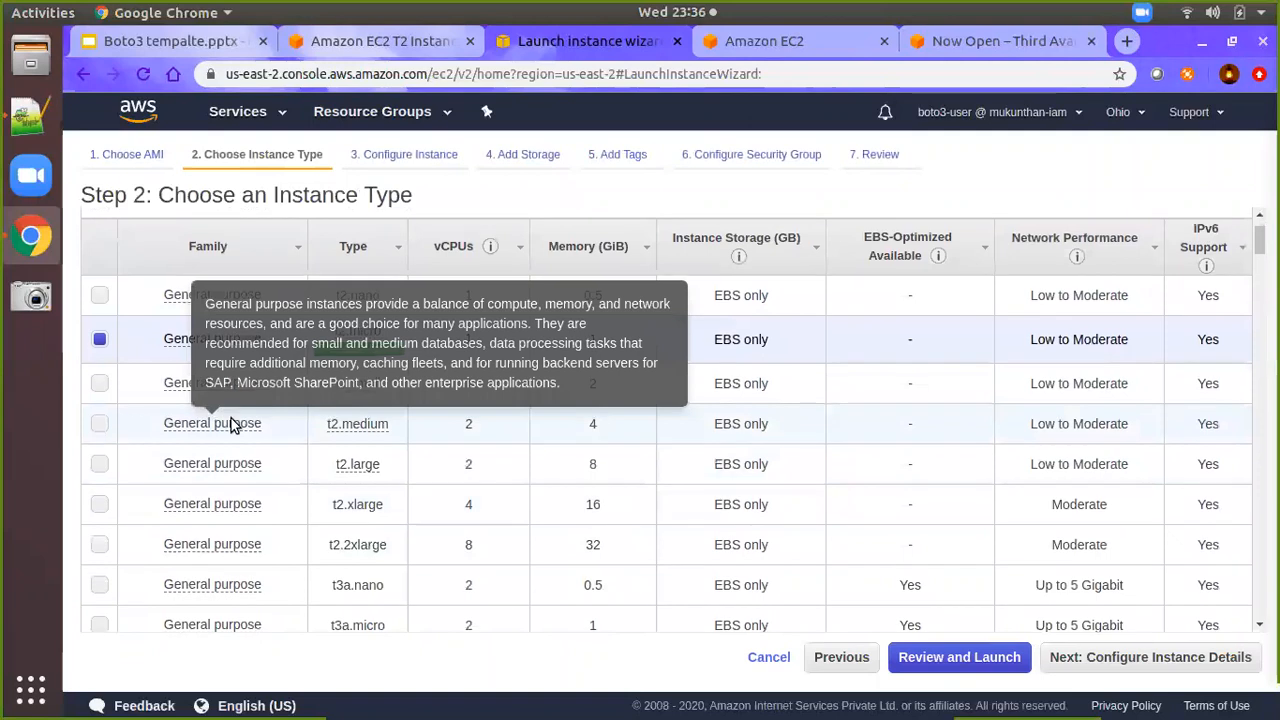
{"action": "scroll", "coordinate": [250, 400], "scroll_direction": "up", "scroll_amount": 3}
{"action": "mouse_move", "coordinate": [383, 485]}
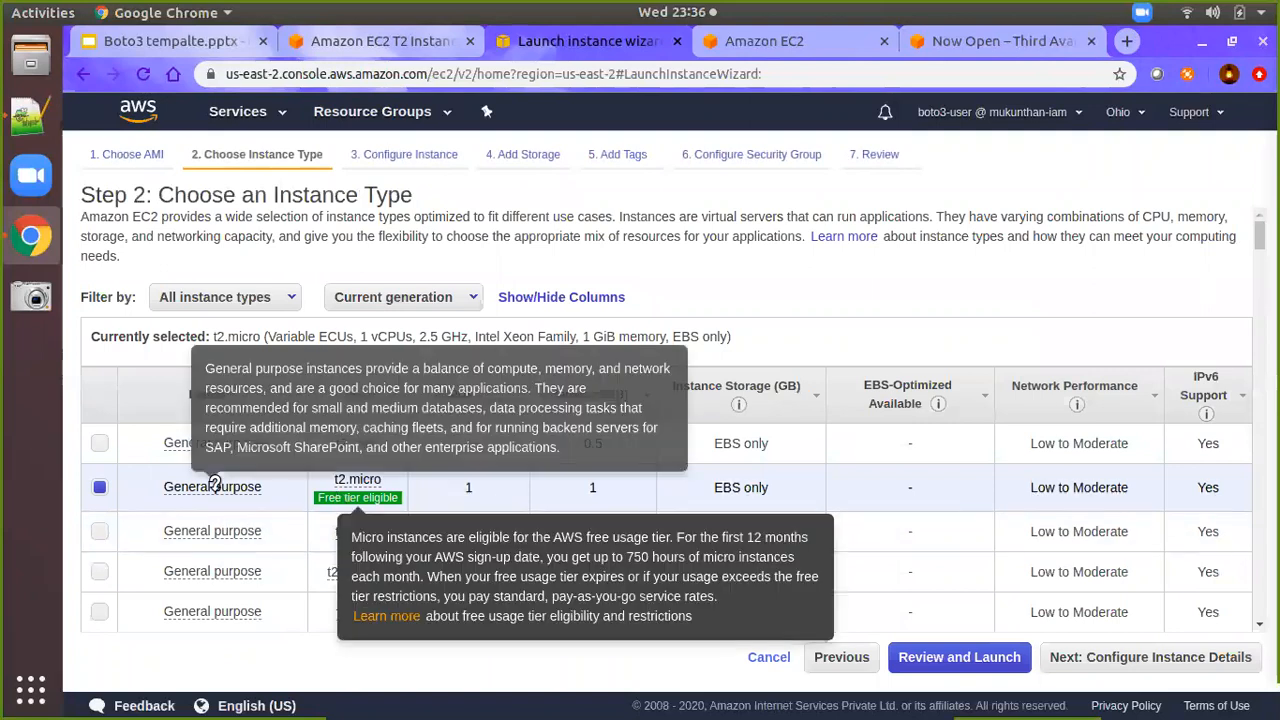
{"action": "scroll", "coordinate": [214, 483], "scroll_direction": "down", "scroll_amount": 2}
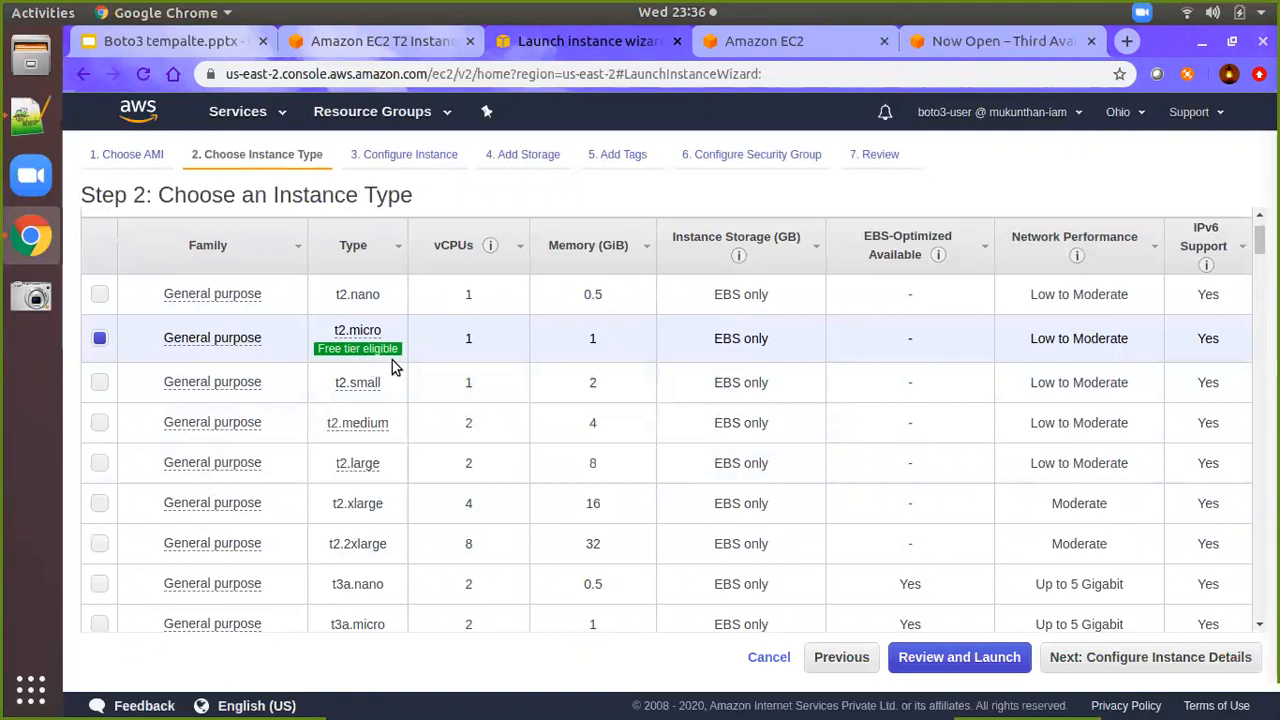
{"action": "scroll", "coordinate": [314, 591], "scroll_direction": "down", "scroll_amount": 3}
{"action": "scroll", "coordinate": [334, 574], "scroll_direction": "up", "scroll_amount": 3}
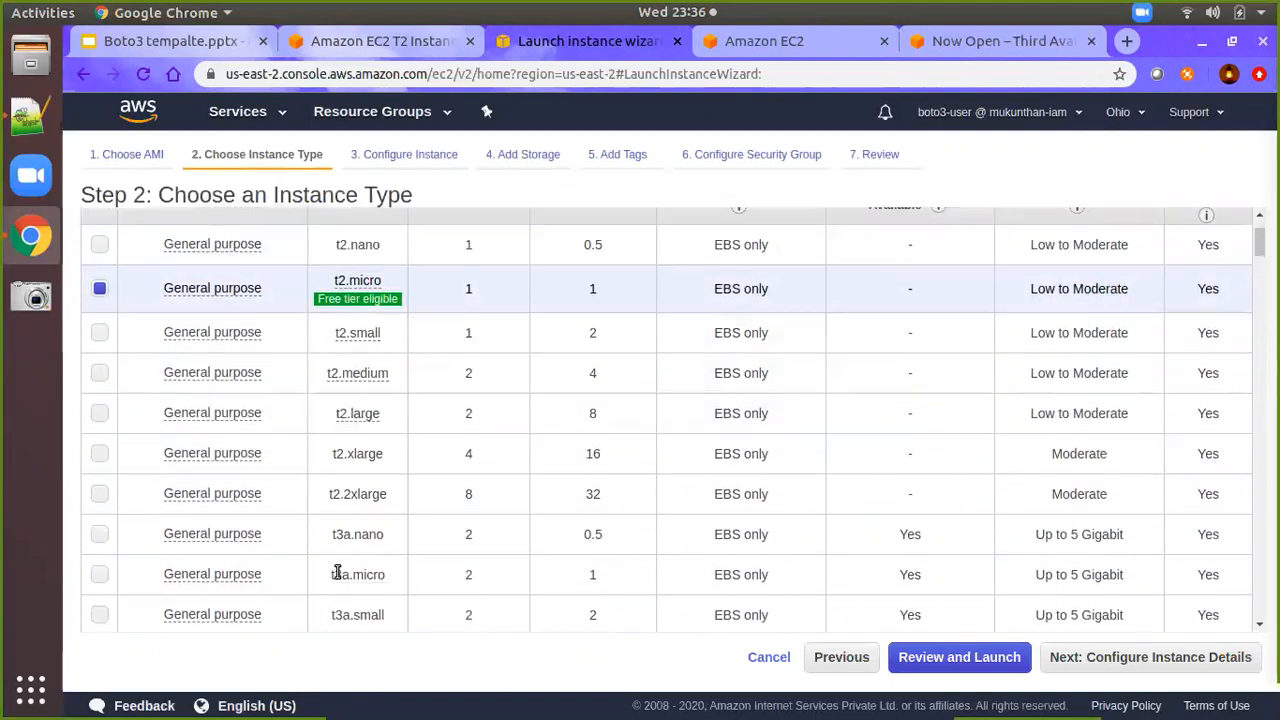
{"action": "scroll", "coordinate": [338, 572], "scroll_direction": "up", "scroll_amount": 2}
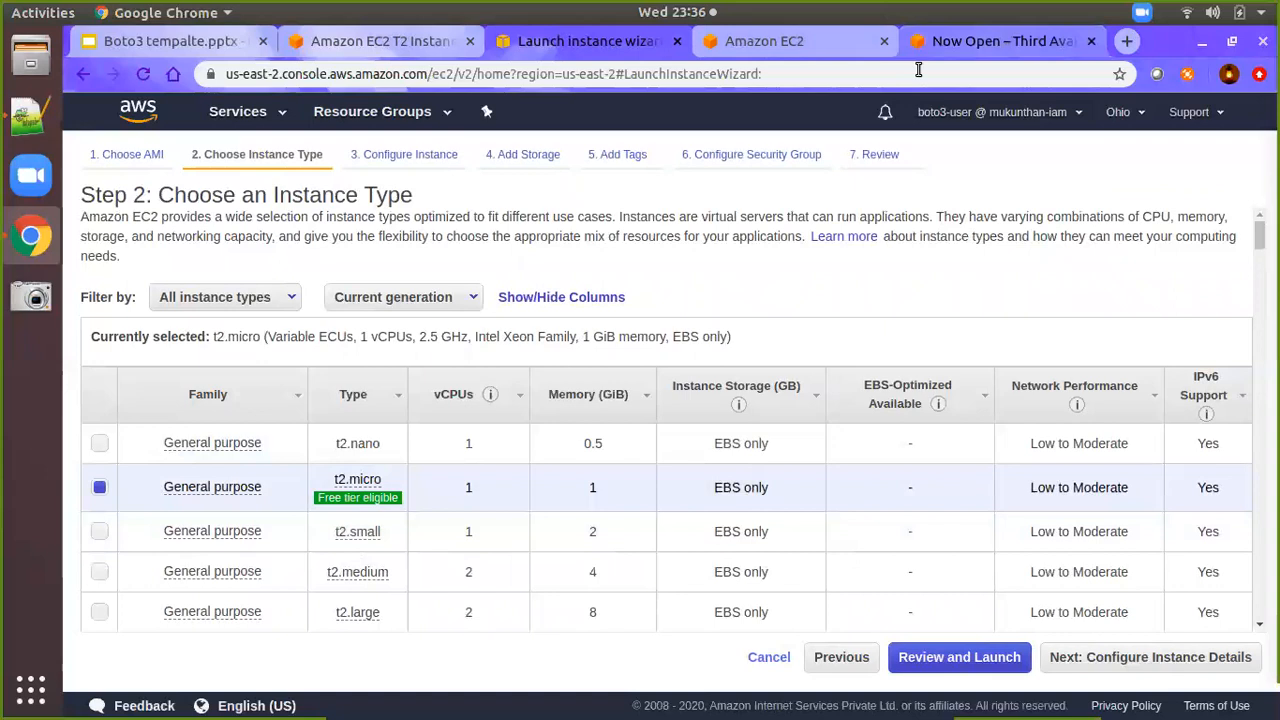
Search the web for "t2.micro in aws" in the browser tab showing the AWS regions map
{"action": "left_click", "coordinate": [396, 47]}
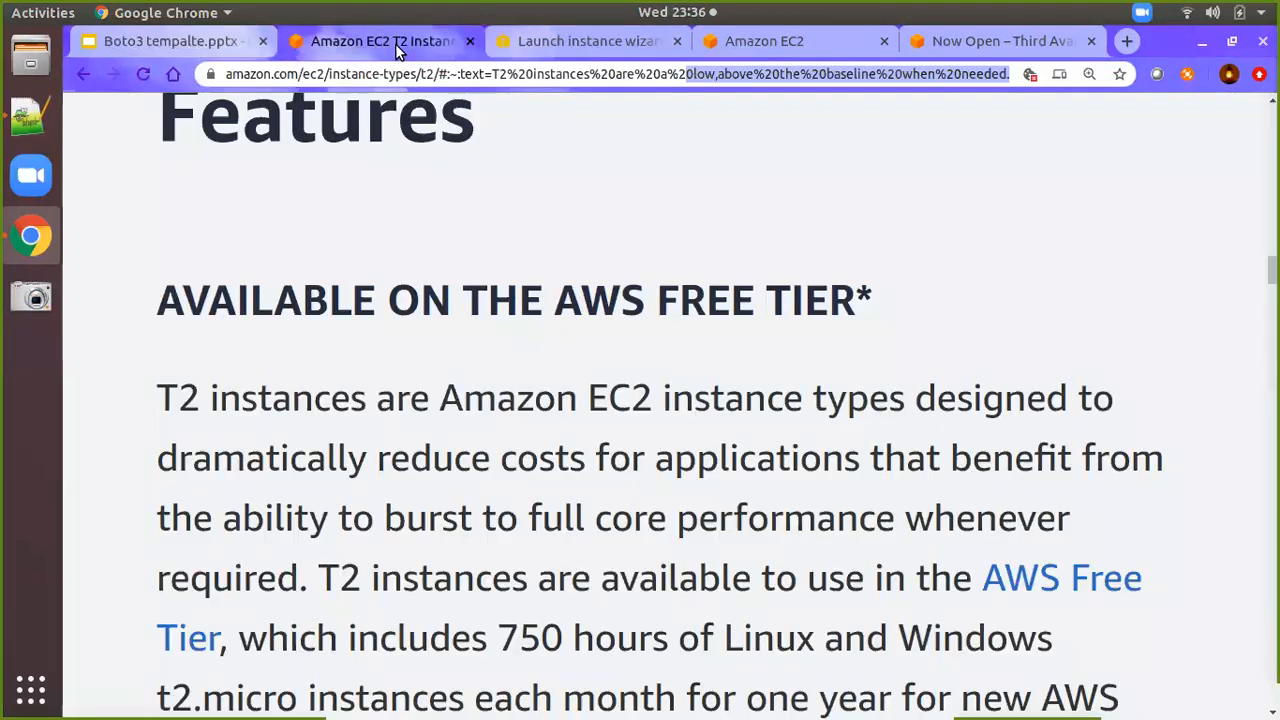
{"action": "left_click", "coordinate": [609, 40]}
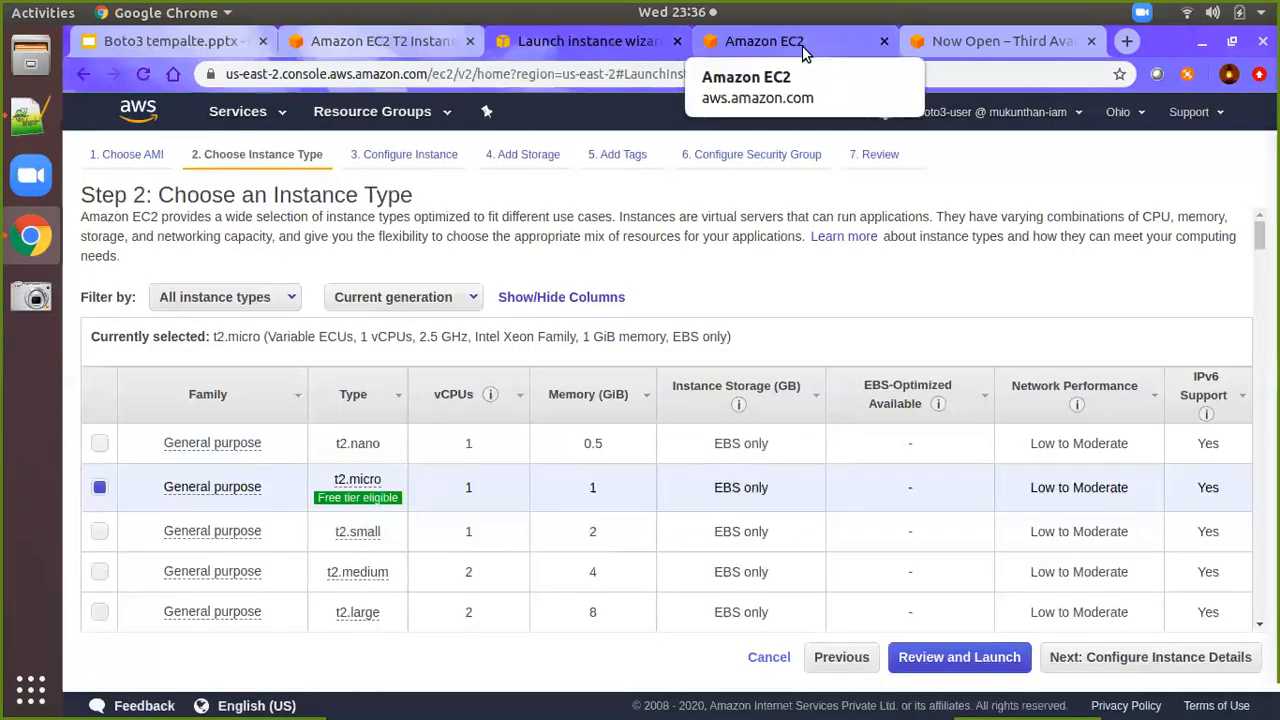
{"action": "left_click", "coordinate": [805, 47]}
{"action": "left_click", "coordinate": [971, 40]}
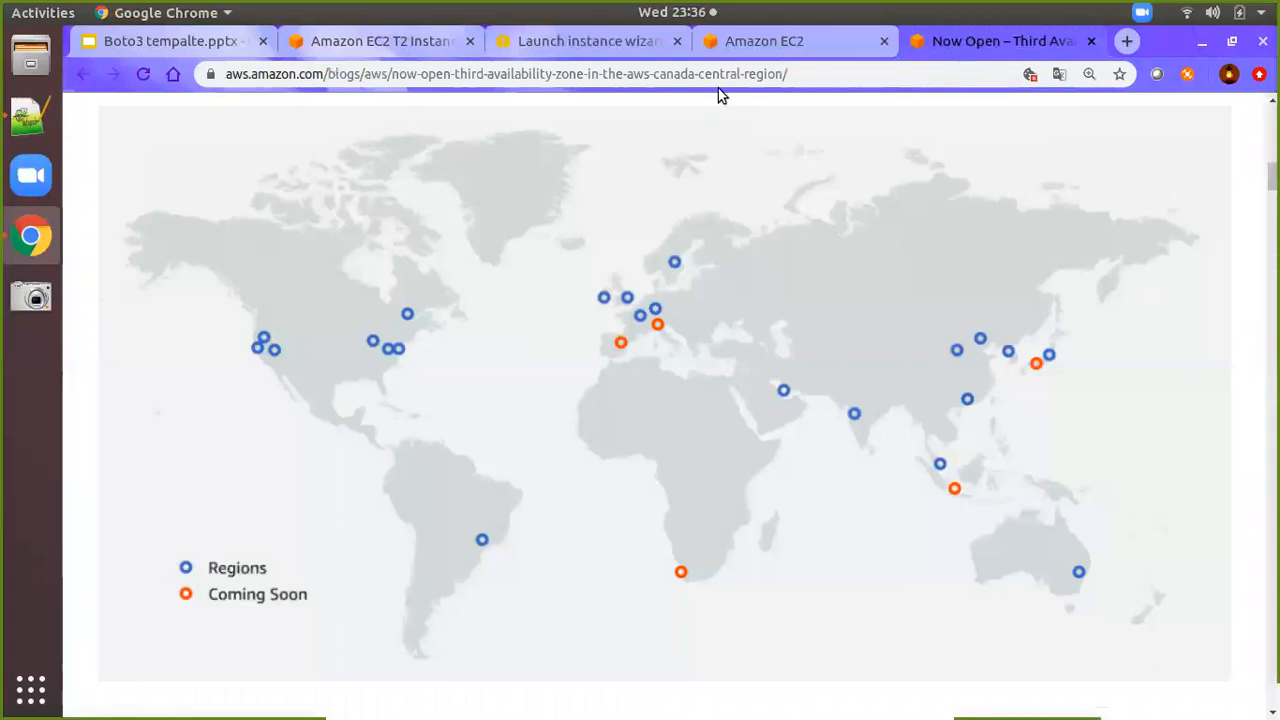
{"action": "left_click", "coordinate": [817, 73]}
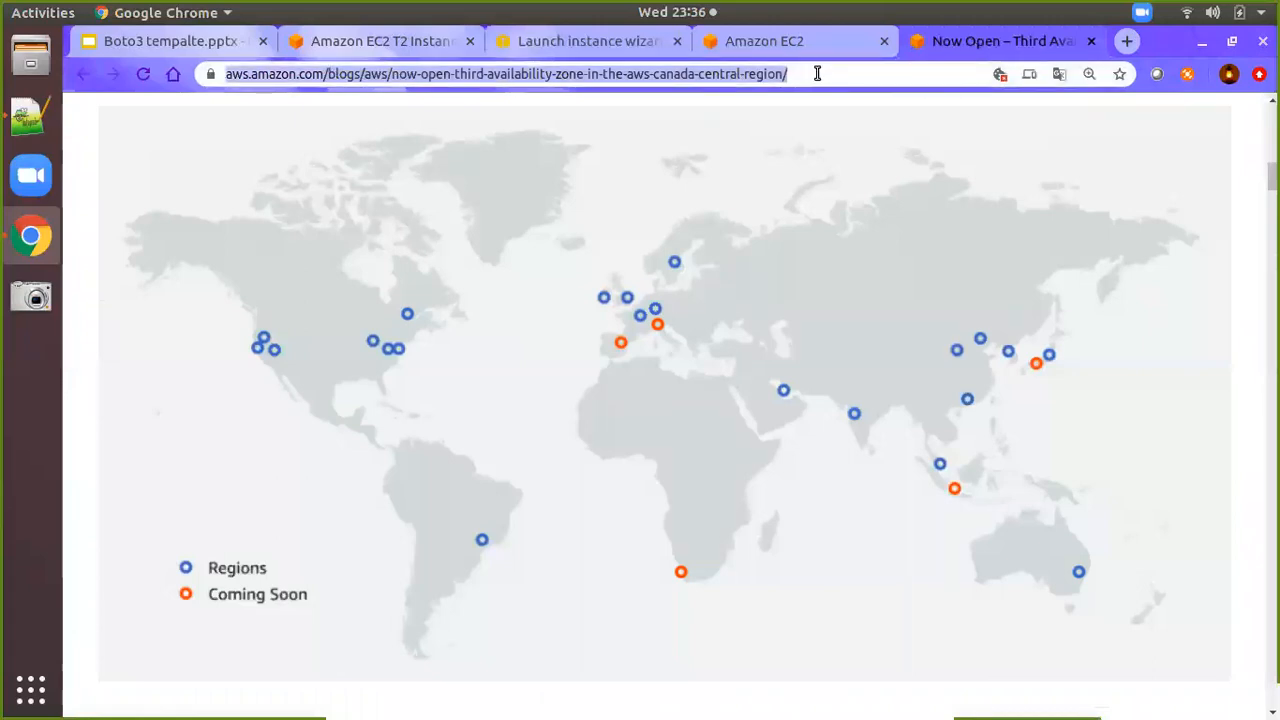
{"action": "type", "text": "t2."}
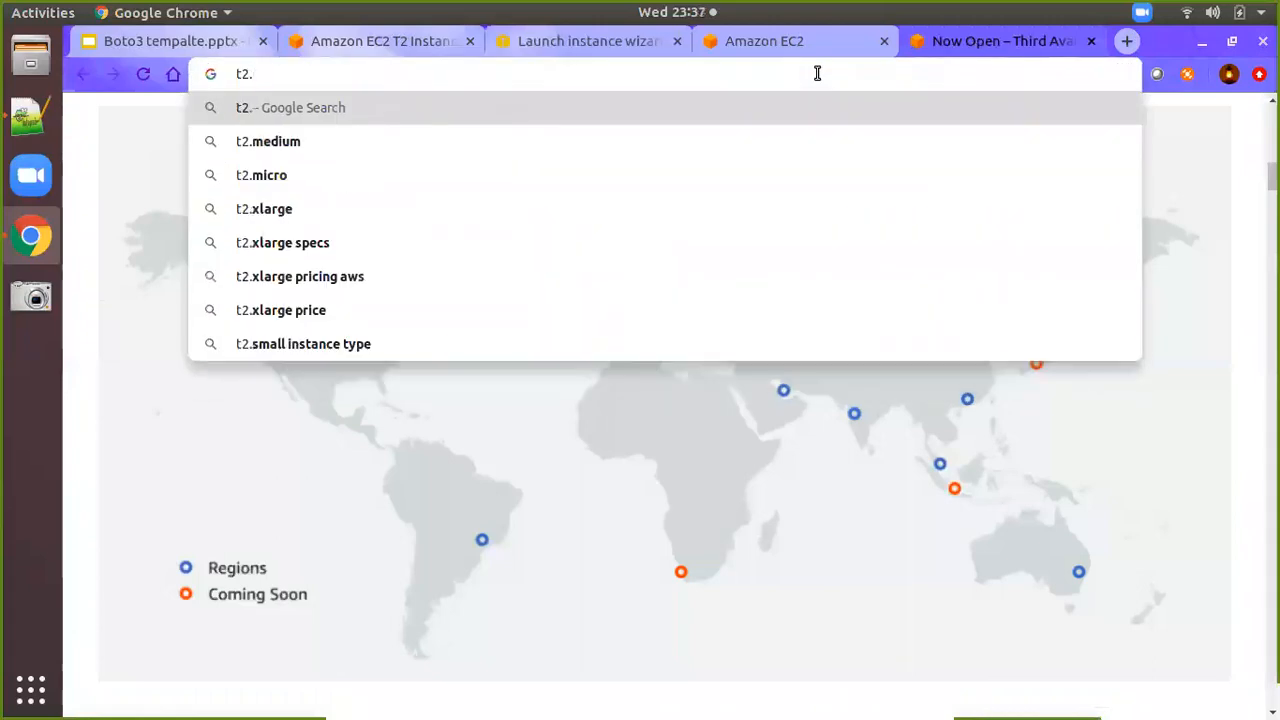
{"action": "type", "text": "micro in"}
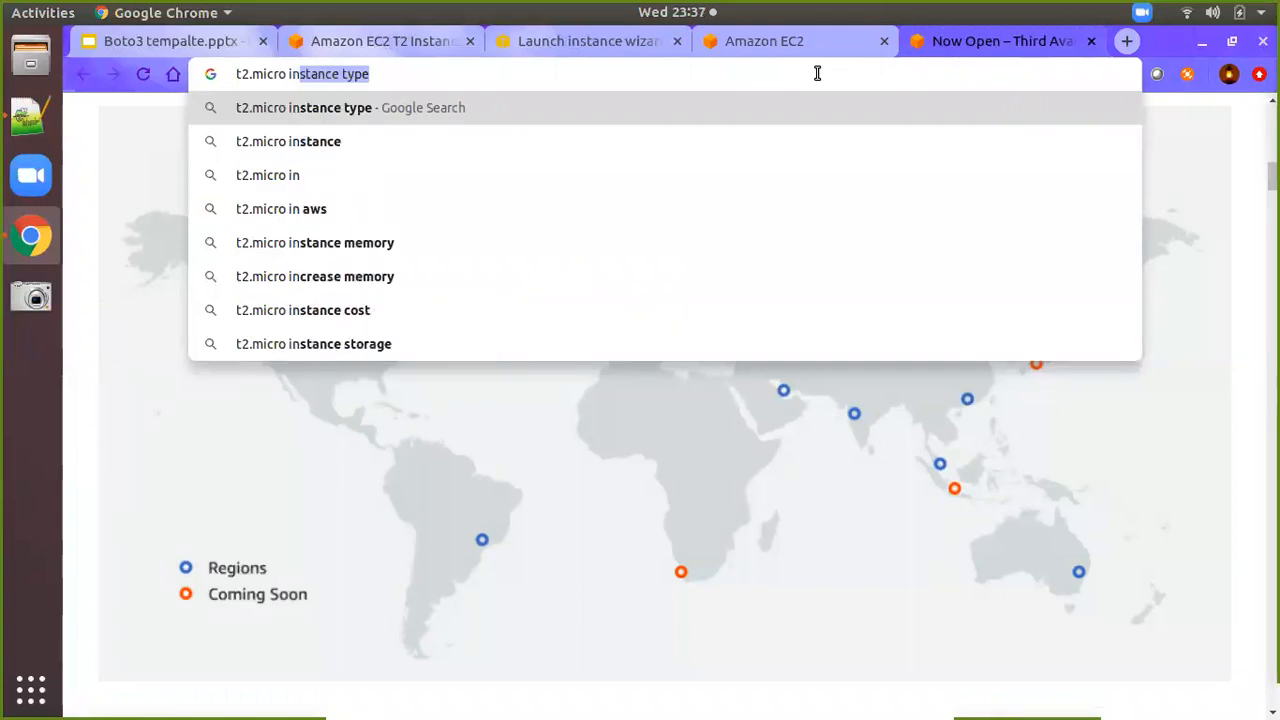
{"action": "key", "text": "BackSpace"}
{"action": "type", "text": "ws"}
{"action": "key", "text": "BackSpace"}
{"action": "key", "text": "BackSpace"}
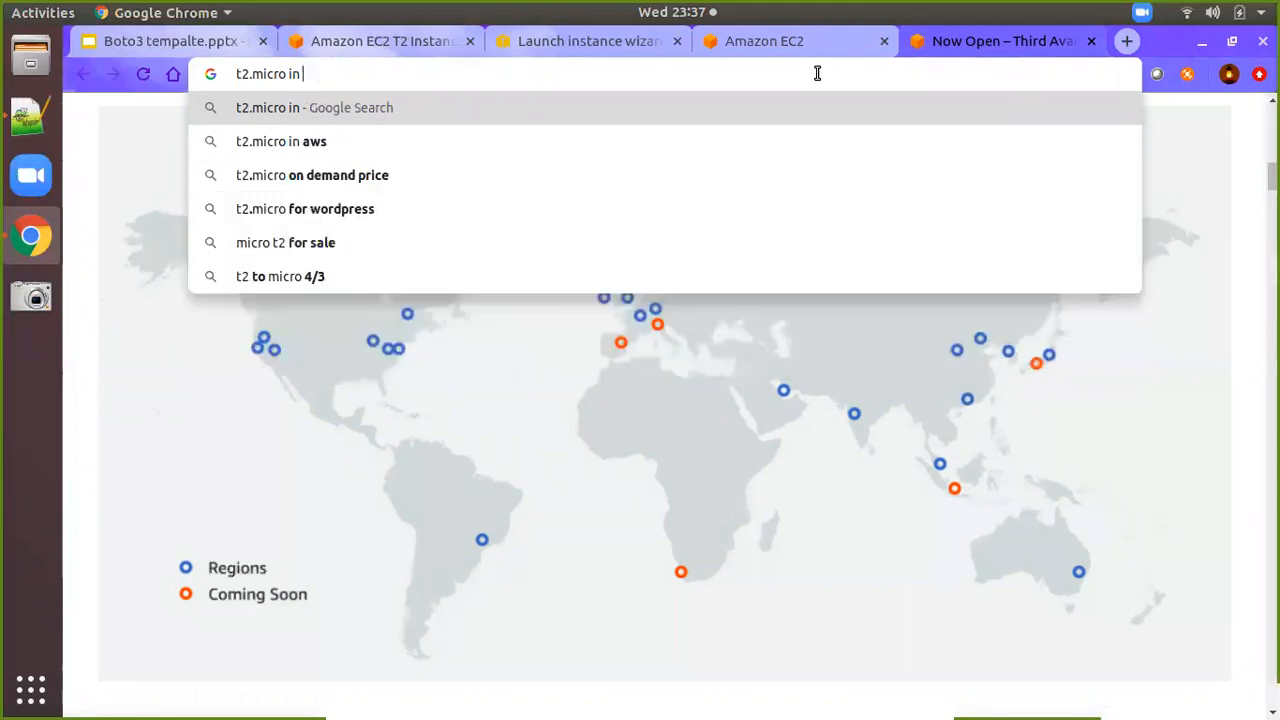
{"action": "type", "text": "aws"}
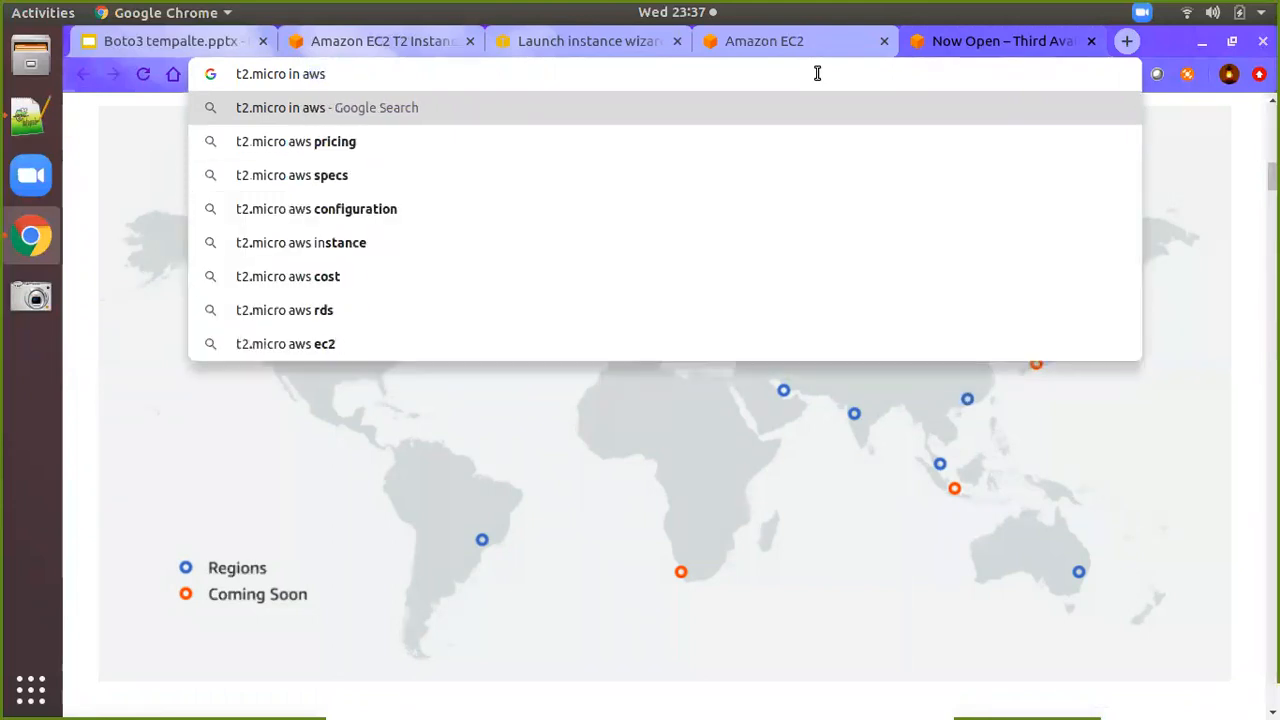
{"action": "key", "text": "Return"}
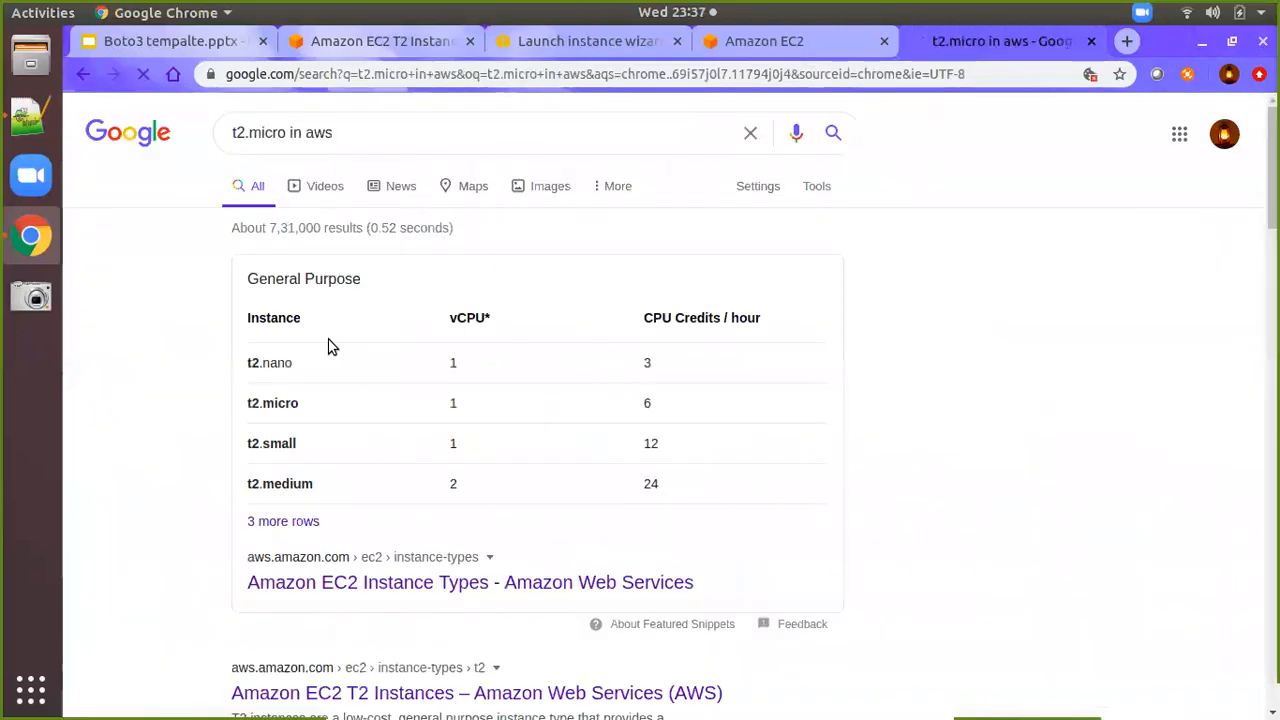
Open the Amazon EC2 Instance Types search result, browse to the Compute Optimized section and reset the page zoom to its default
{"action": "left_click", "coordinate": [381, 582]}
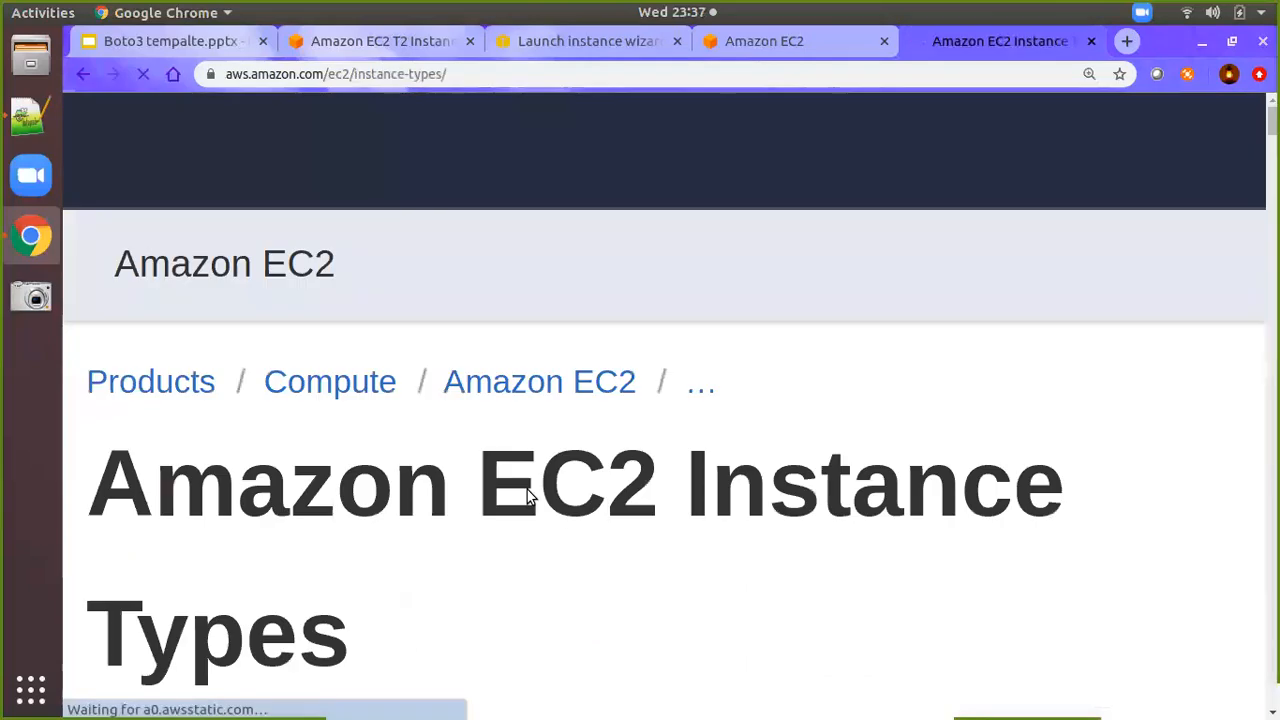
{"action": "scroll", "coordinate": [340, 520], "scroll_direction": "down", "scroll_amount": 10}
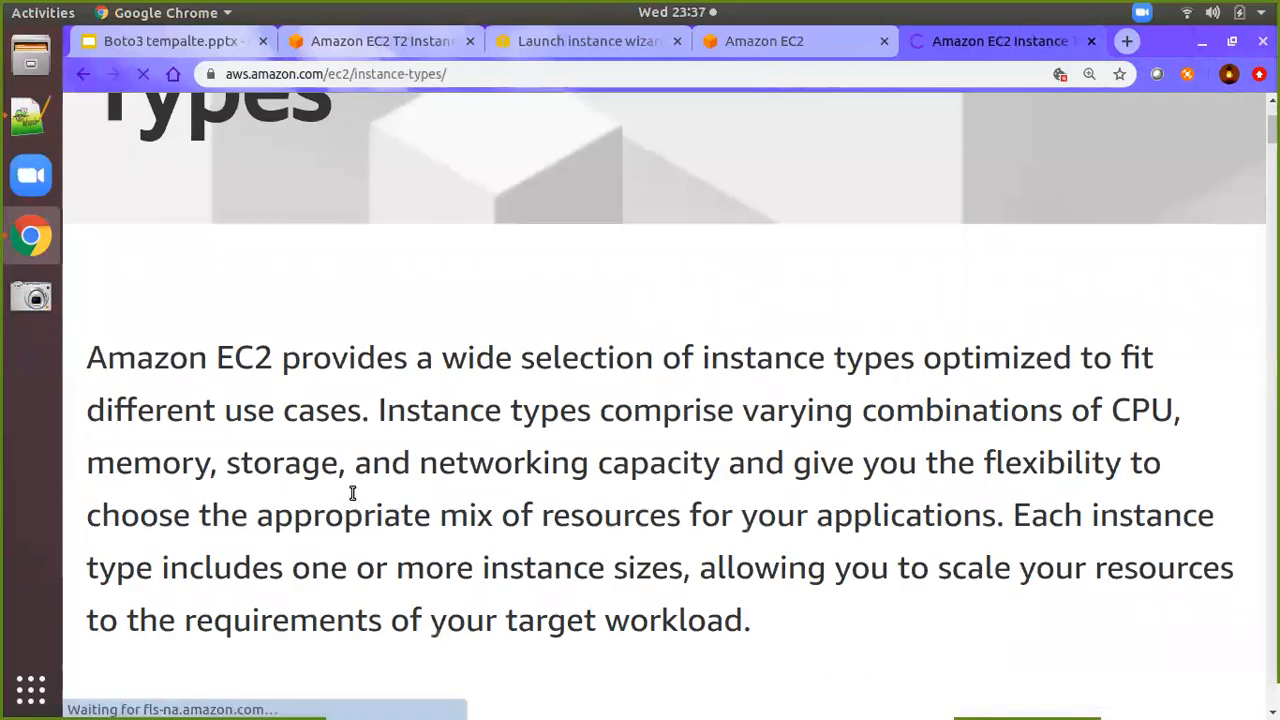
{"action": "scroll", "coordinate": [352, 493], "scroll_direction": "down", "scroll_amount": 12}
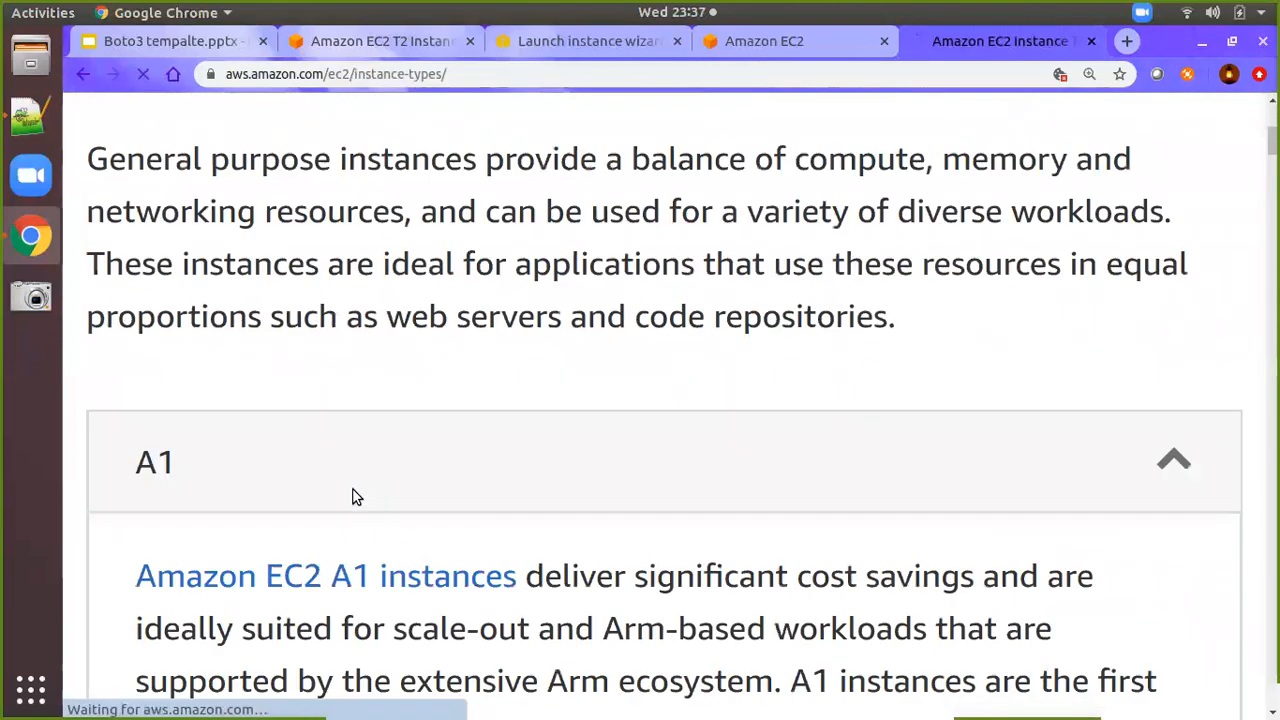
{"action": "scroll", "coordinate": [352, 493], "scroll_direction": "down", "scroll_amount": 12}
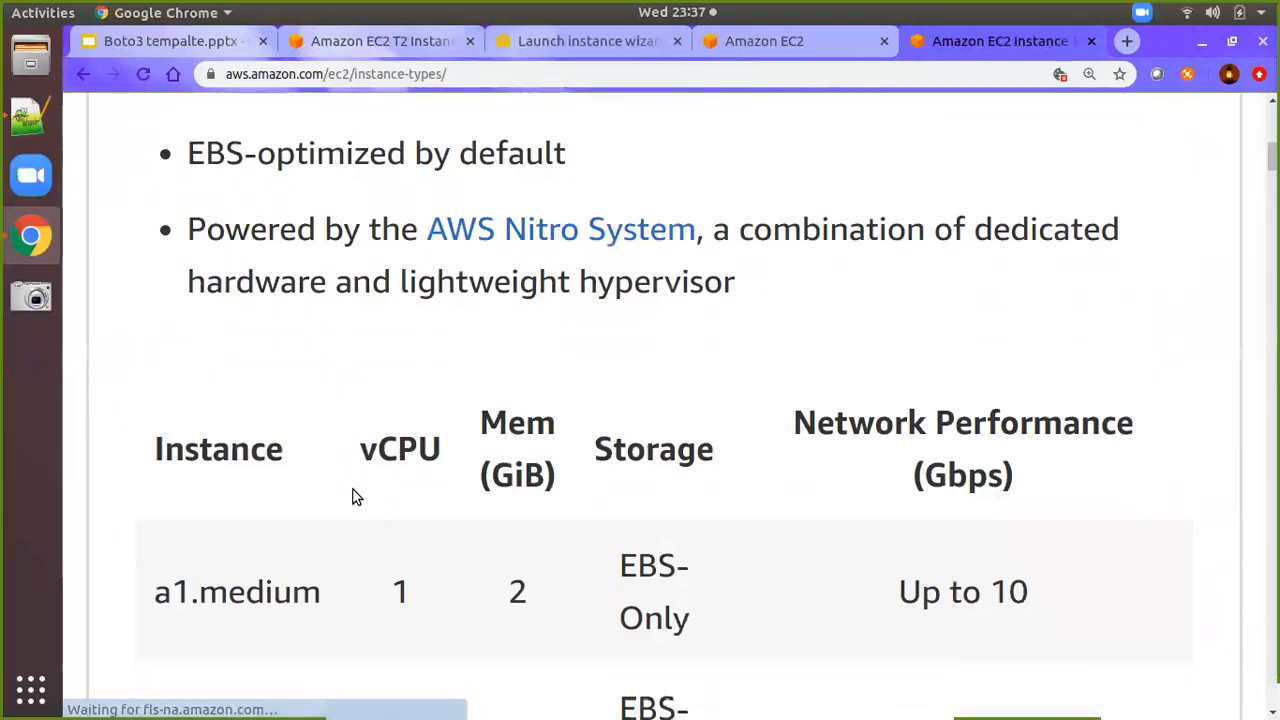
{"action": "scroll", "coordinate": [357, 497], "scroll_direction": "down", "scroll_amount": 1}
{"action": "key", "text": "ctrl+minus"}
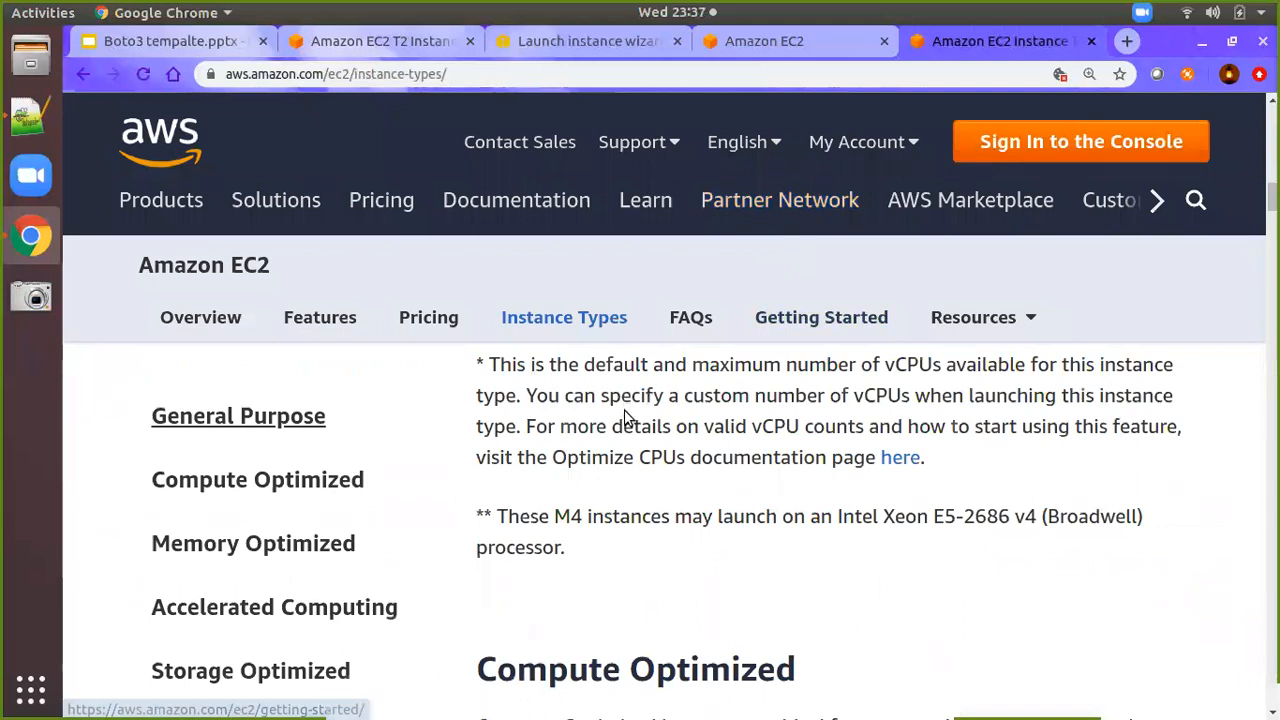
{"action": "scroll", "coordinate": [540, 449], "scroll_direction": "down", "scroll_amount": 5}
{"action": "scroll", "coordinate": [476, 457], "scroll_direction": "down", "scroll_amount": 2}
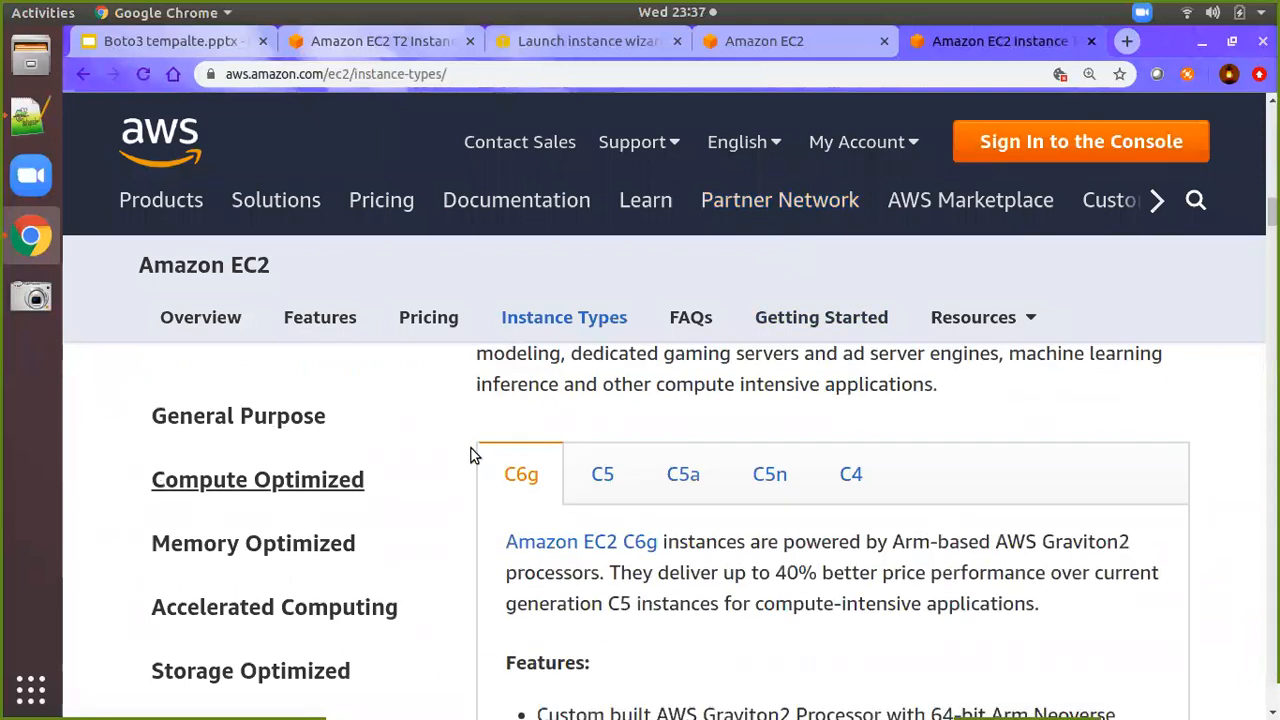
{"action": "key", "text": "ctrl+0"}
Examine the vCPU, memory, storage and network columns in the C6g table under Compute Optimized and the A1 table under General Purpose
{"action": "scroll", "coordinate": [810, 454], "scroll_direction": "up", "scroll_amount": 1}
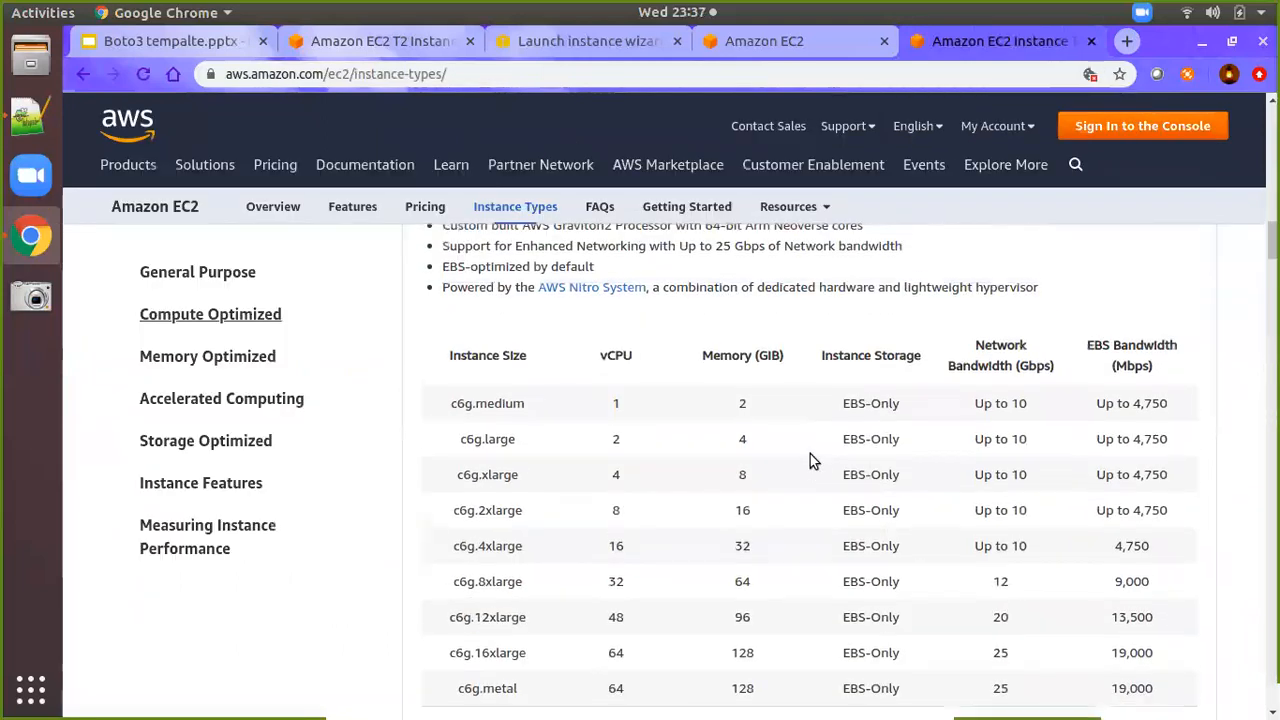
{"action": "scroll", "coordinate": [590, 445], "scroll_direction": "up", "scroll_amount": 1}
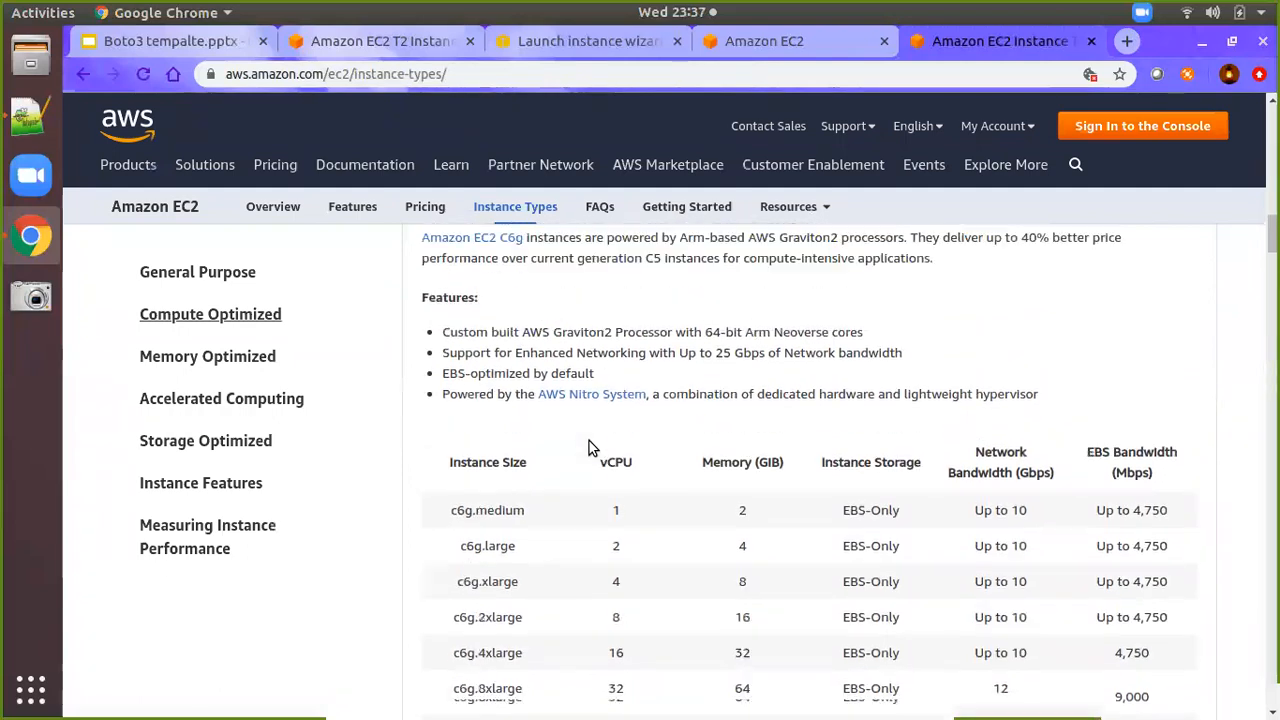
{"action": "scroll", "coordinate": [600, 420], "scroll_direction": "down", "scroll_amount": 2}
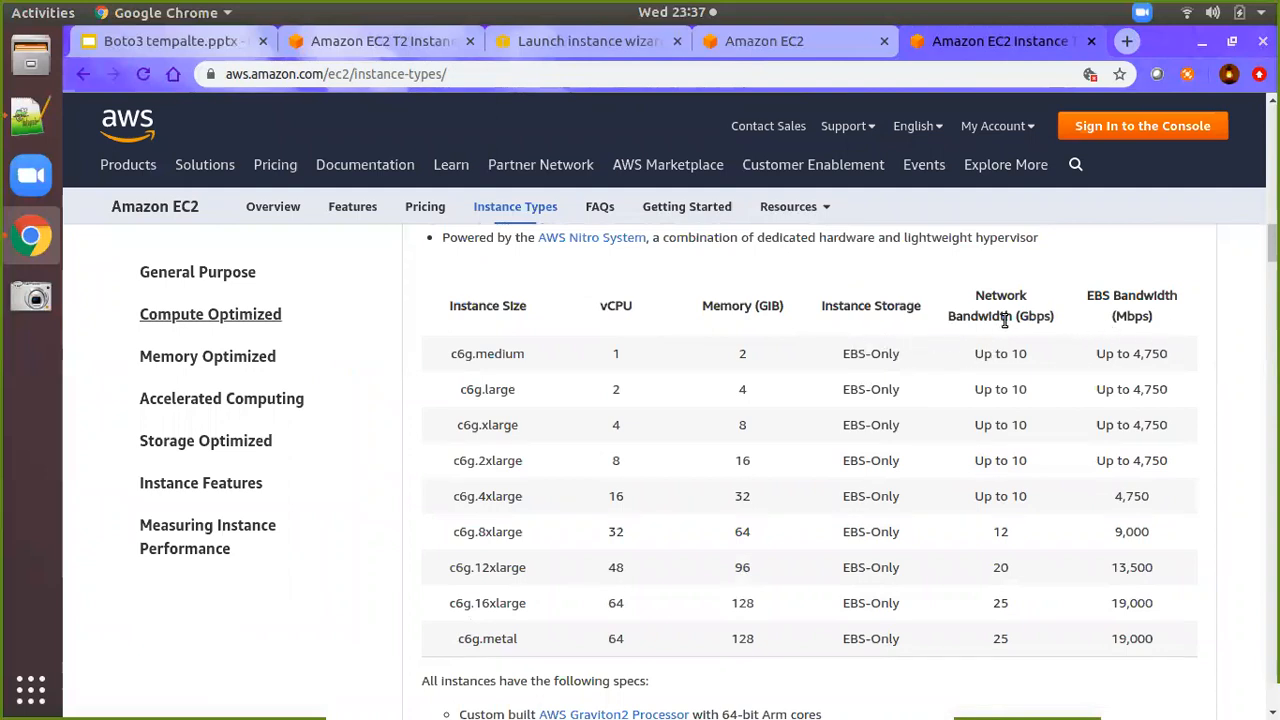
{"action": "scroll", "coordinate": [544, 476], "scroll_direction": "down", "scroll_amount": 3}
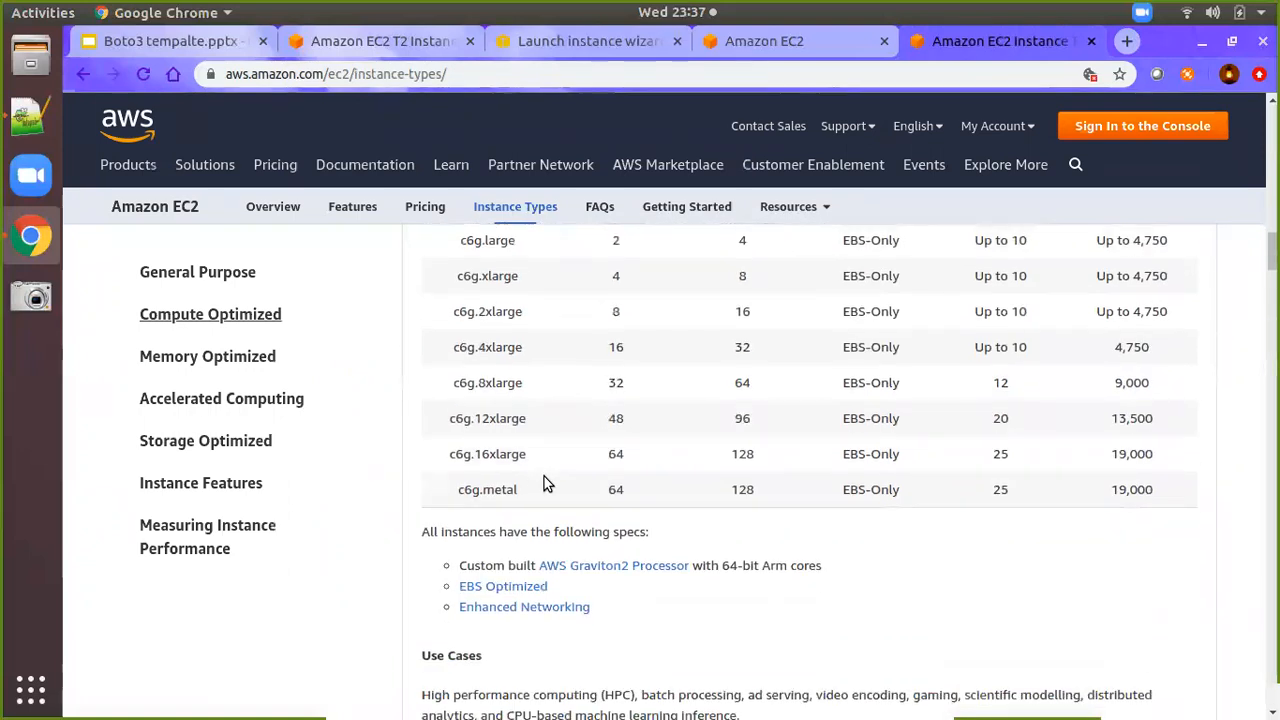
{"action": "scroll", "coordinate": [544, 476], "scroll_direction": "up", "scroll_amount": 3}
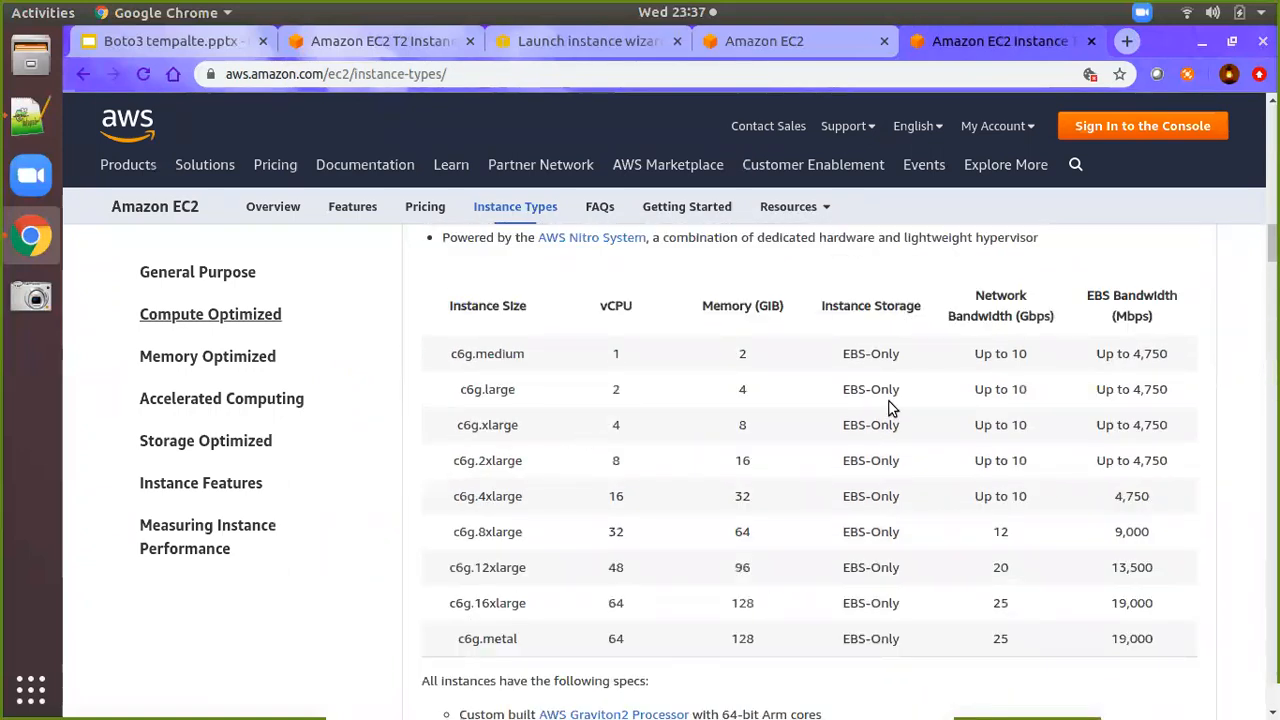
{"action": "scroll", "coordinate": [664, 403], "scroll_direction": "up", "scroll_amount": 5}
{"action": "scroll", "coordinate": [555, 424], "scroll_direction": "up", "scroll_amount": 10}
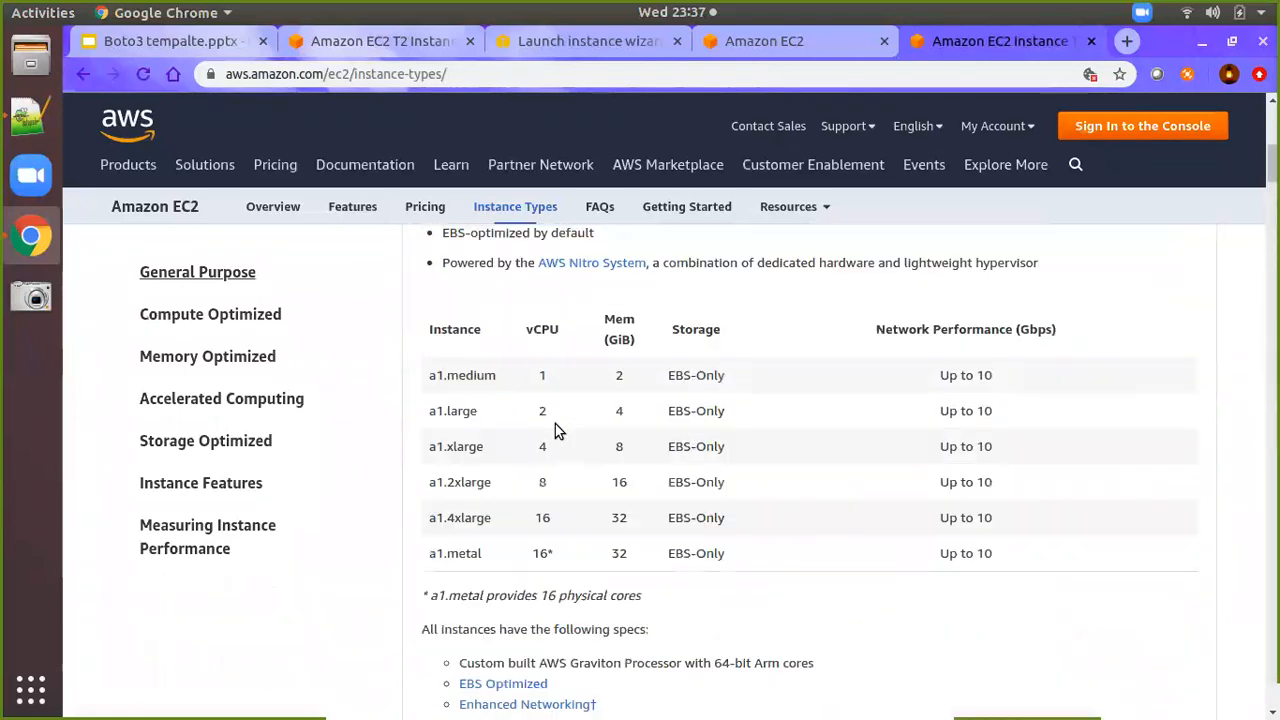
Examine the T2 instance family under General Purpose, including its vCPU, CPU credits, memory, storage and network columns
{"action": "scroll", "coordinate": [555, 424], "scroll_direction": "up", "scroll_amount": 7}
{"action": "scroll", "coordinate": [555, 428], "scroll_direction": "down", "scroll_amount": 3}
{"action": "left_click", "coordinate": [586, 312]}
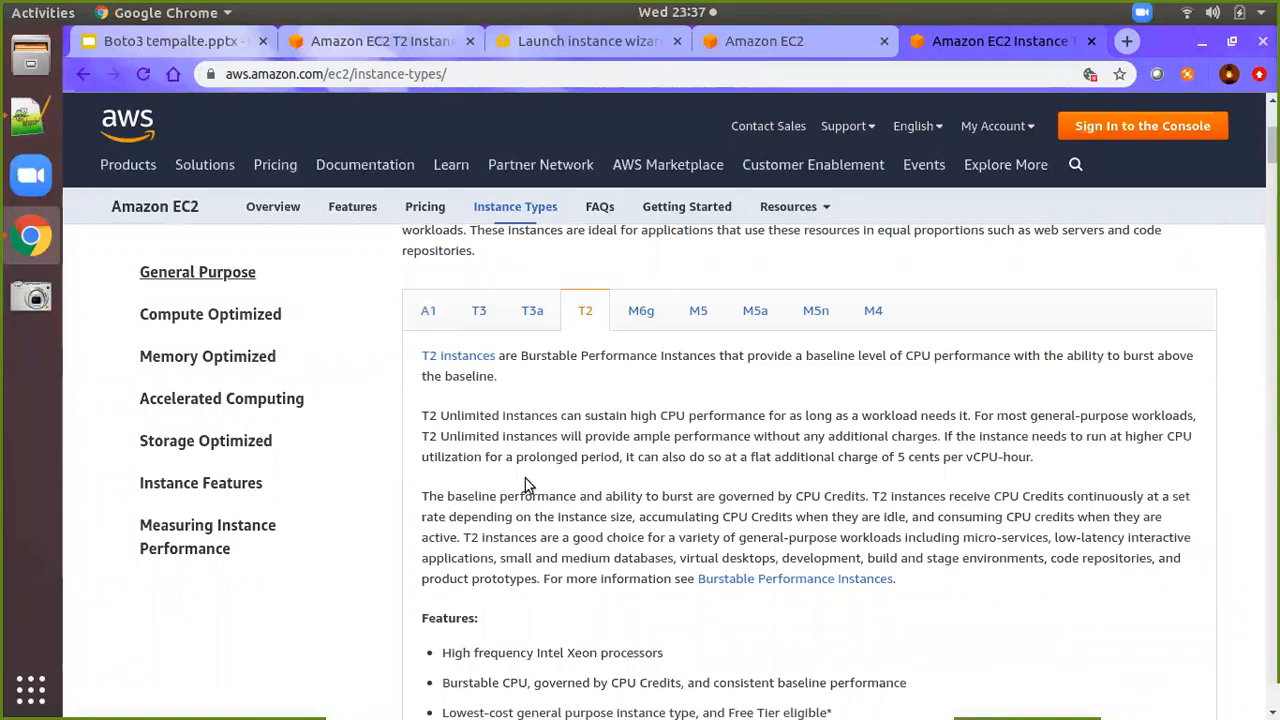
{"action": "scroll", "coordinate": [523, 486], "scroll_direction": "down", "scroll_amount": 10}
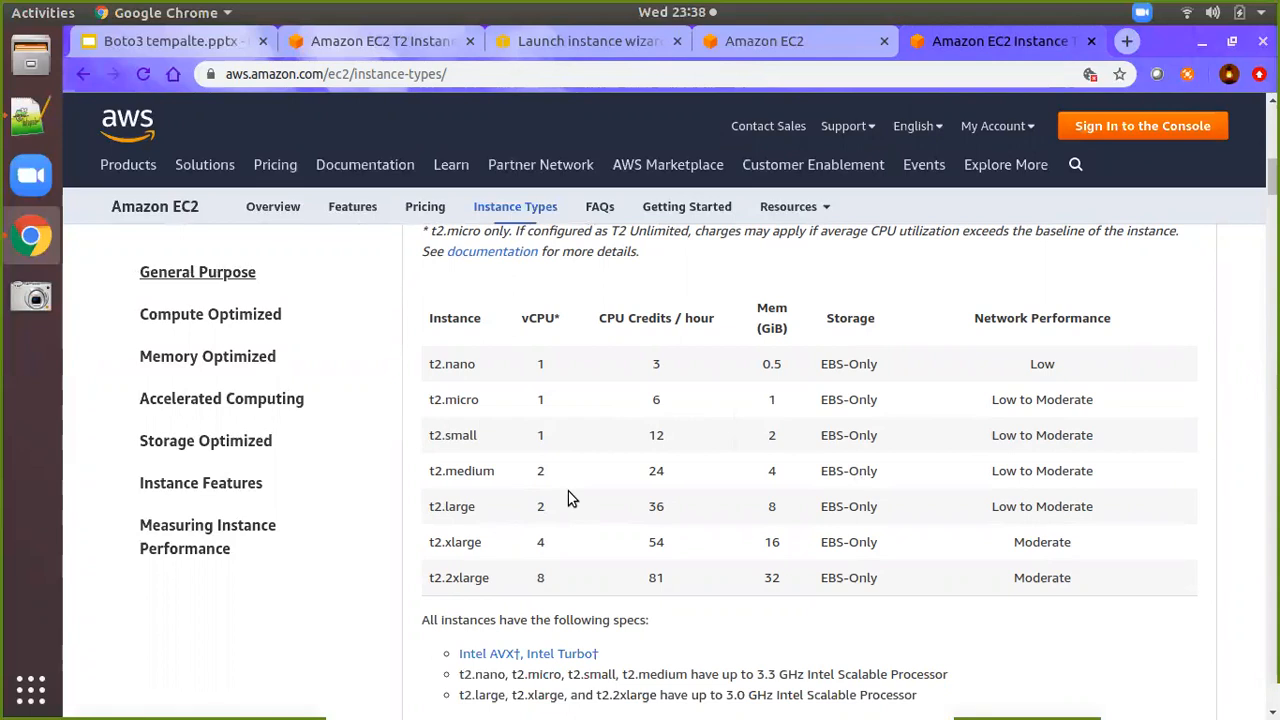
Return to the launch wizard, continue with t2.micro and review the default instance details down to the user data
{"action": "left_click", "coordinate": [600, 43]}
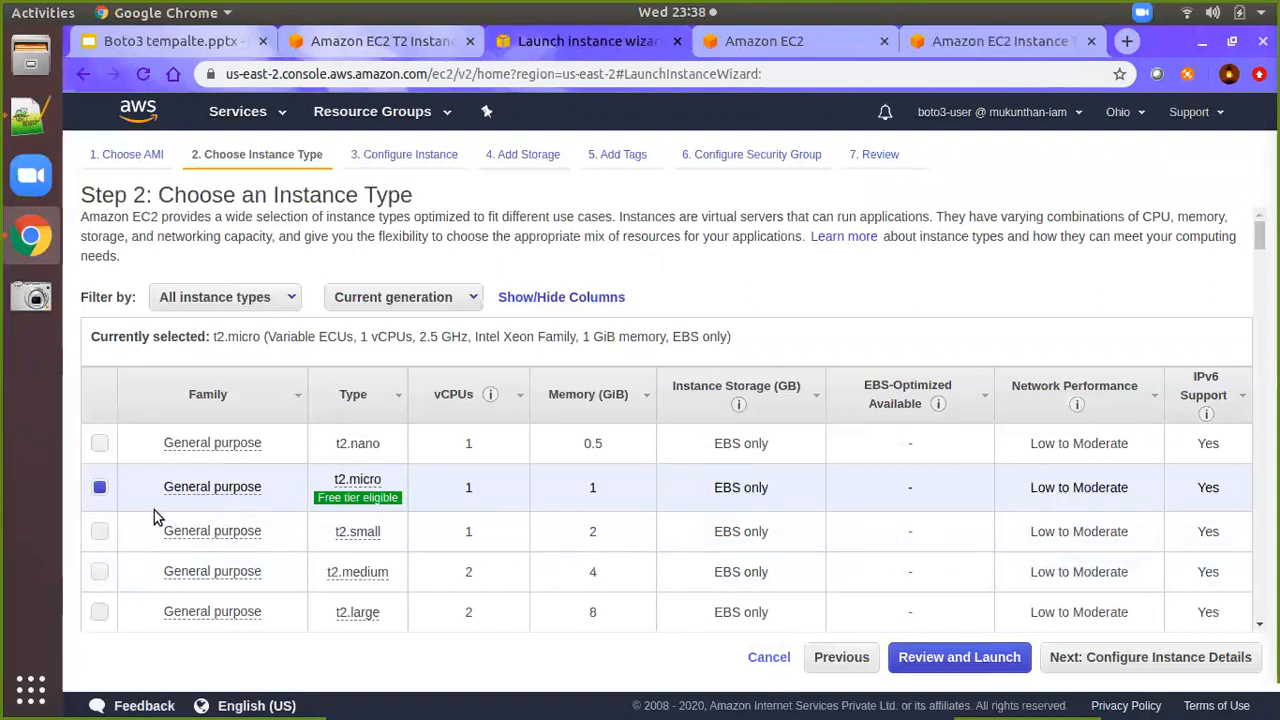
{"action": "left_click", "coordinate": [1105, 666]}
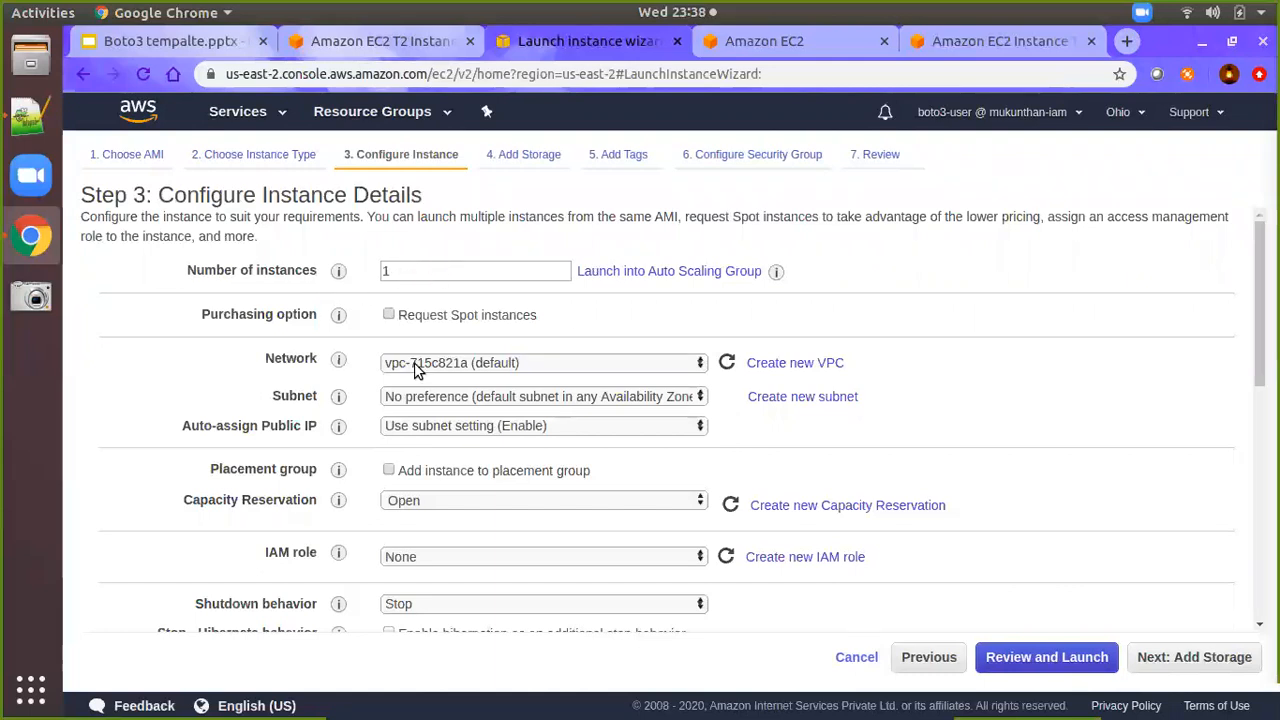
{"action": "scroll", "coordinate": [364, 446], "scroll_direction": "down", "scroll_amount": 3}
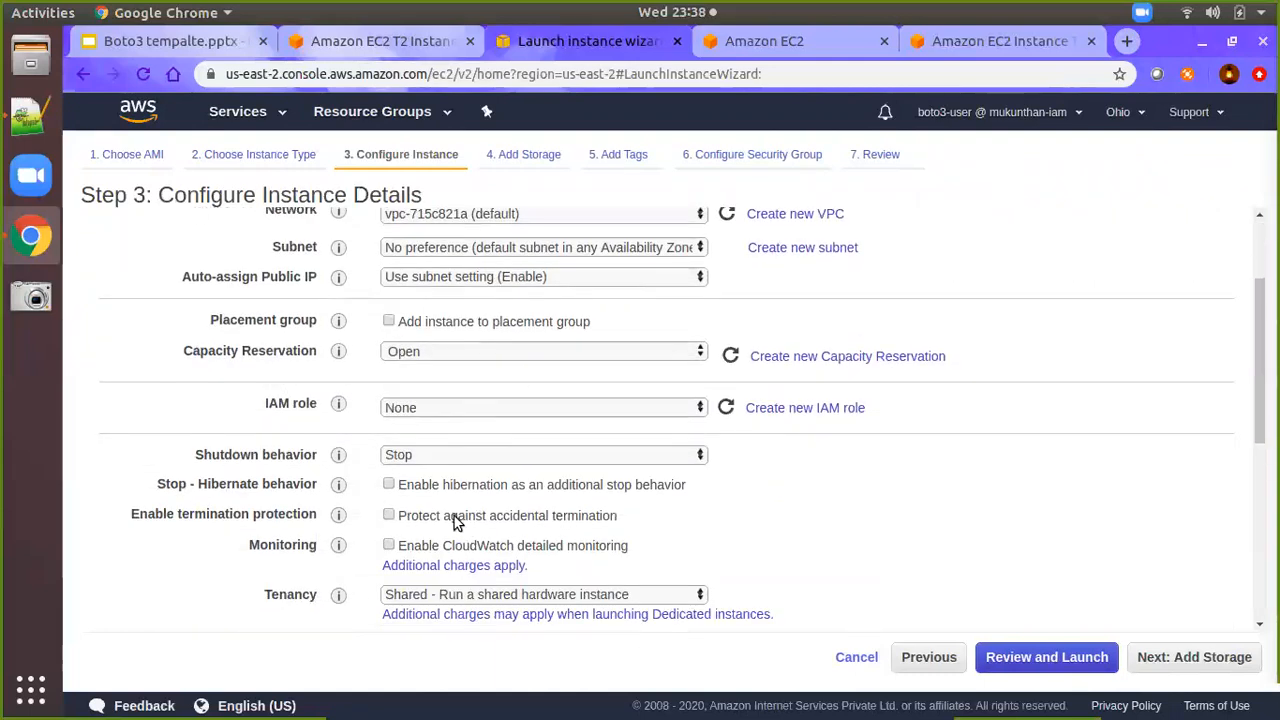
{"action": "scroll", "coordinate": [456, 500], "scroll_direction": "down", "scroll_amount": 2}
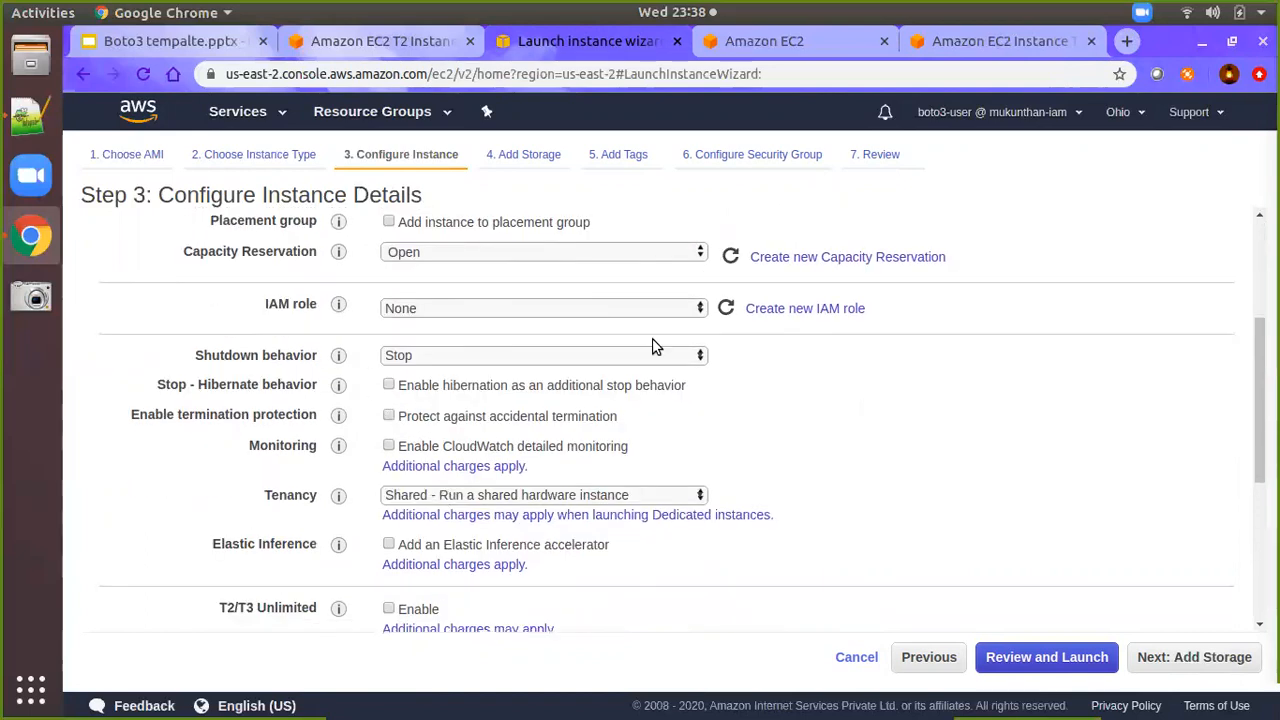
{"action": "scroll", "coordinate": [416, 565], "scroll_direction": "down", "scroll_amount": 7}
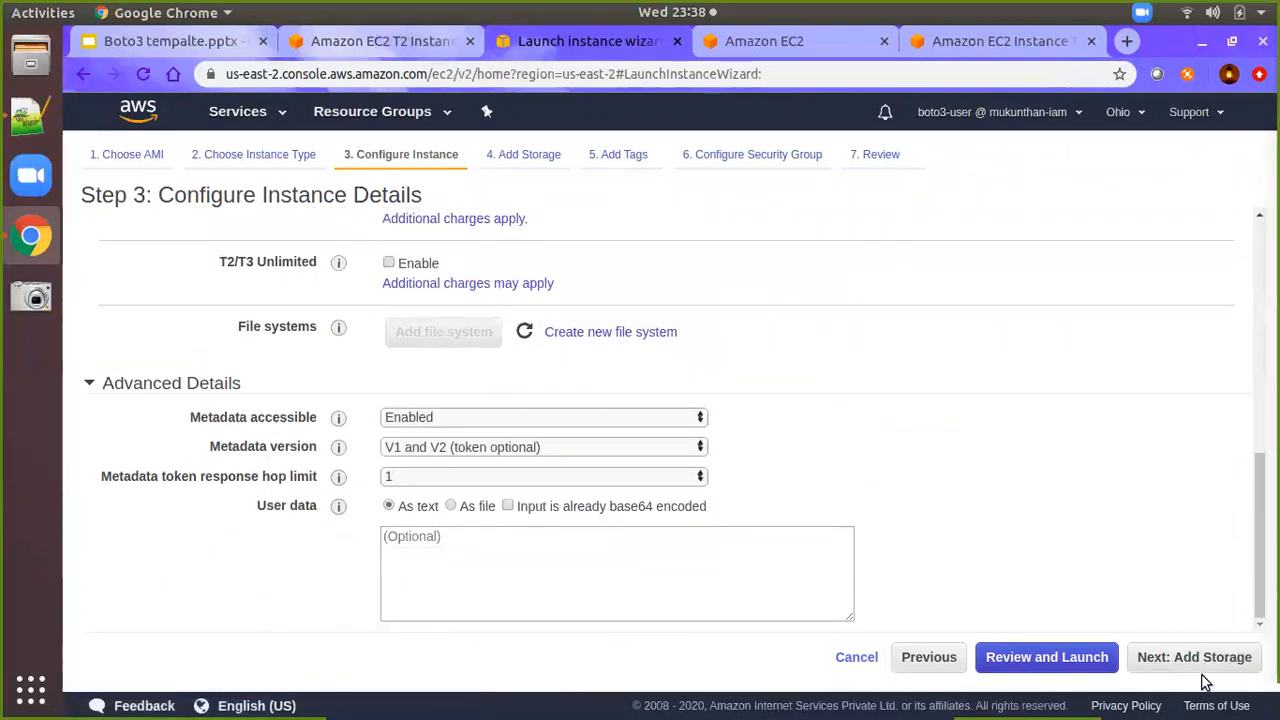
Accept the default instance details, the 10 GiB gp2 root volume and no tags, continuing to the security group configuration
{"action": "left_click", "coordinate": [1193, 657]}
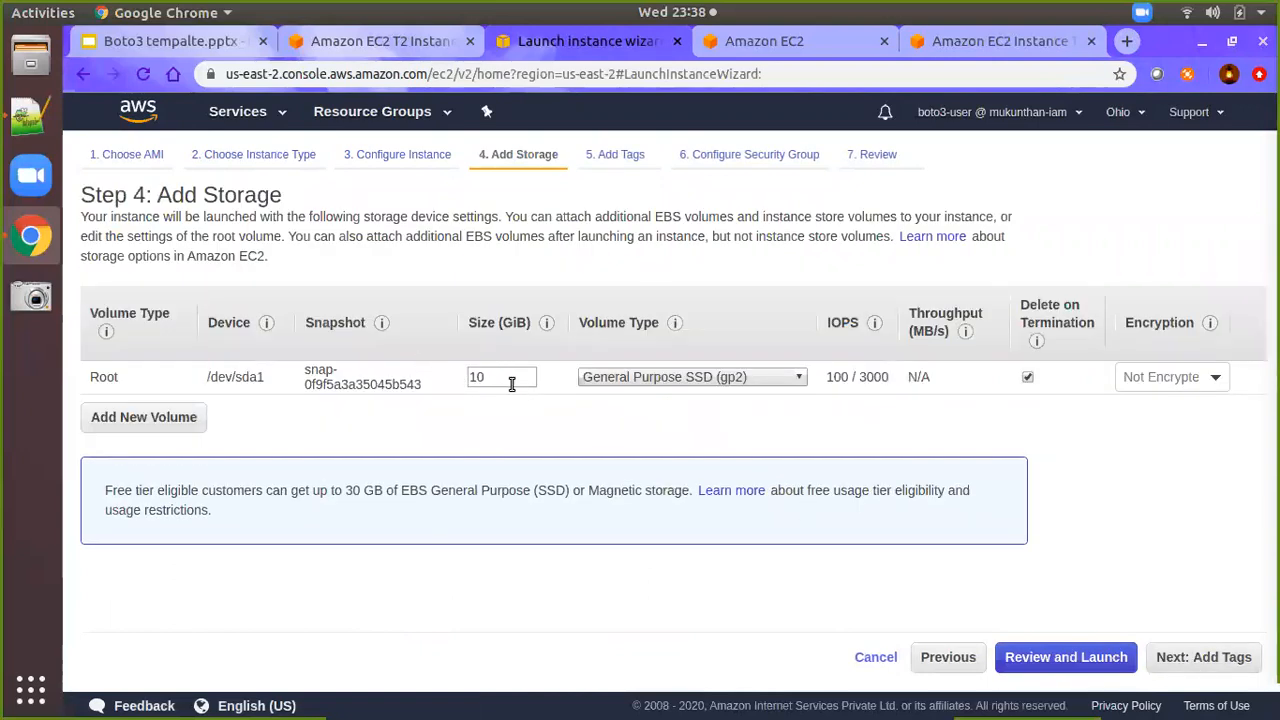
{"action": "left_click", "coordinate": [1205, 657]}
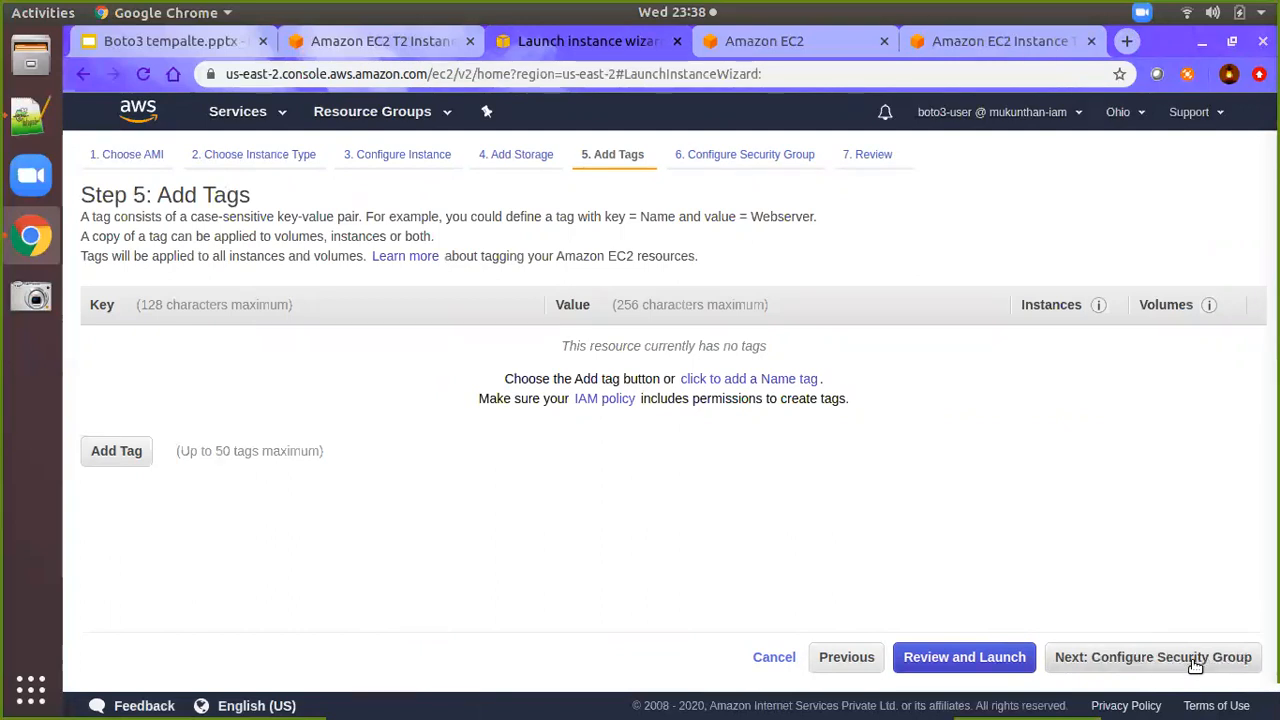
{"action": "left_click", "coordinate": [1192, 664]}
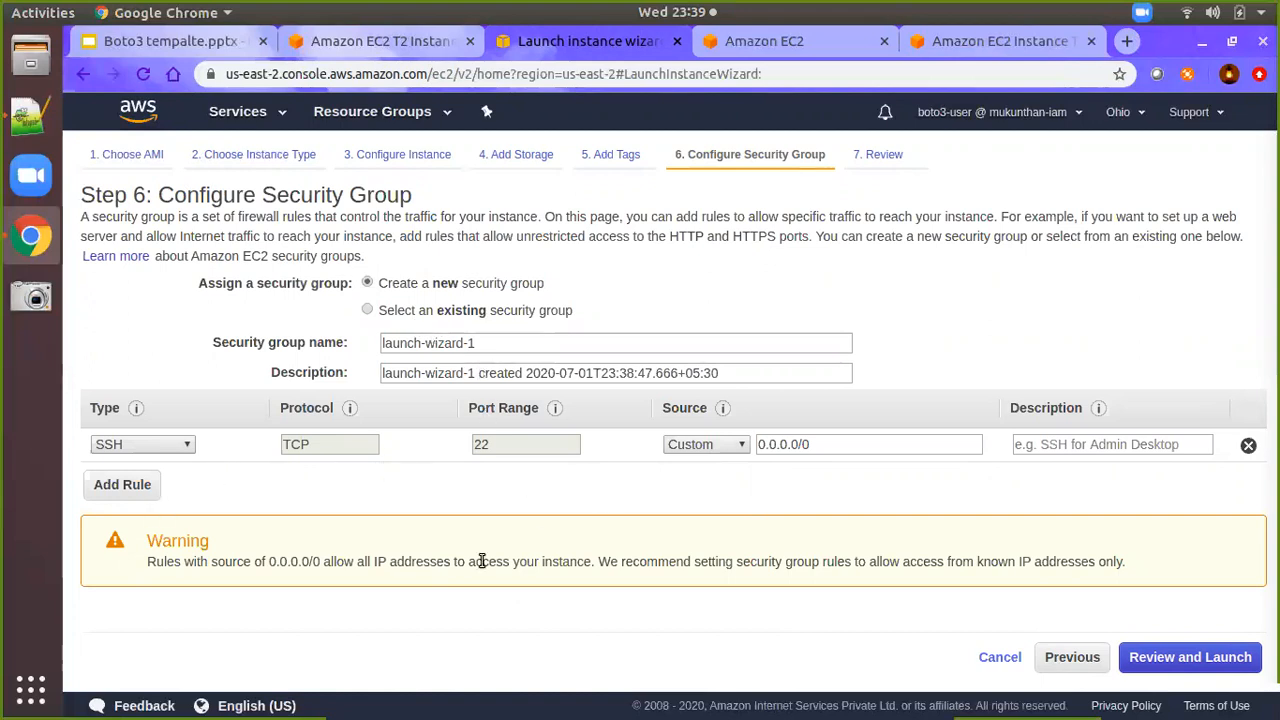
Assign the existing boto3-security security group to the instance
{"action": "left_click", "coordinate": [367, 311]}
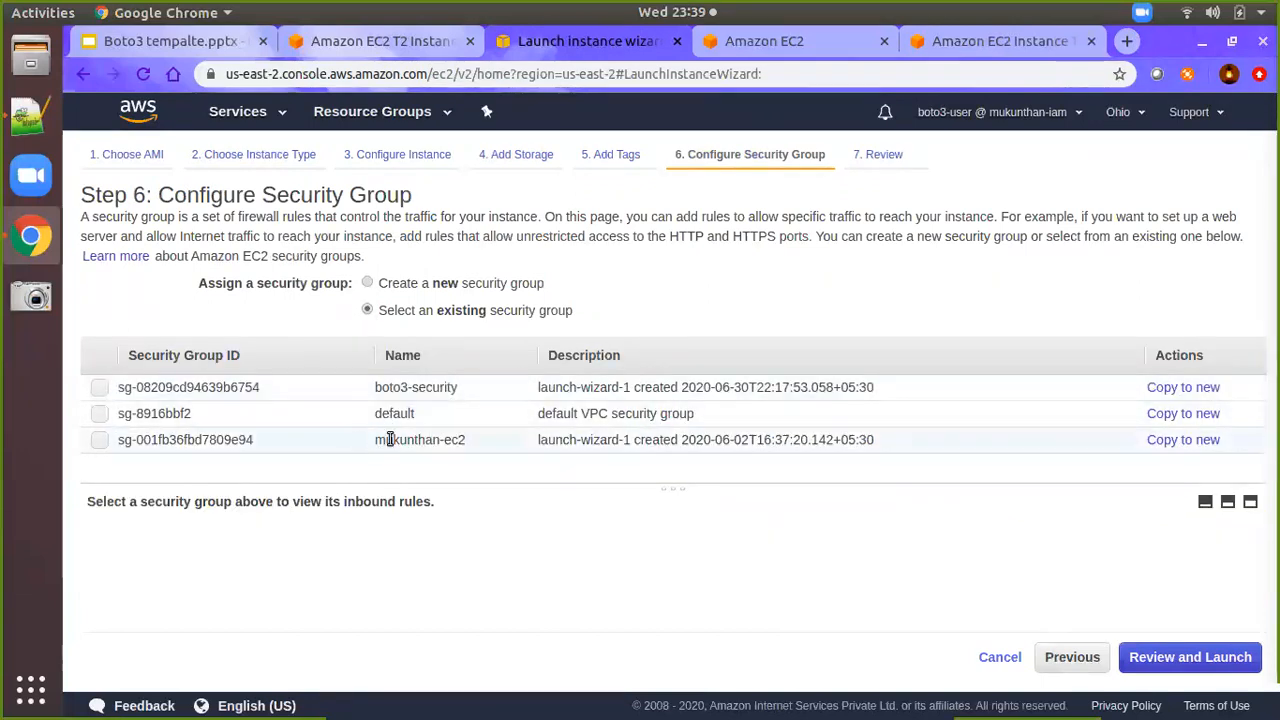
{"action": "left_click", "coordinate": [367, 284]}
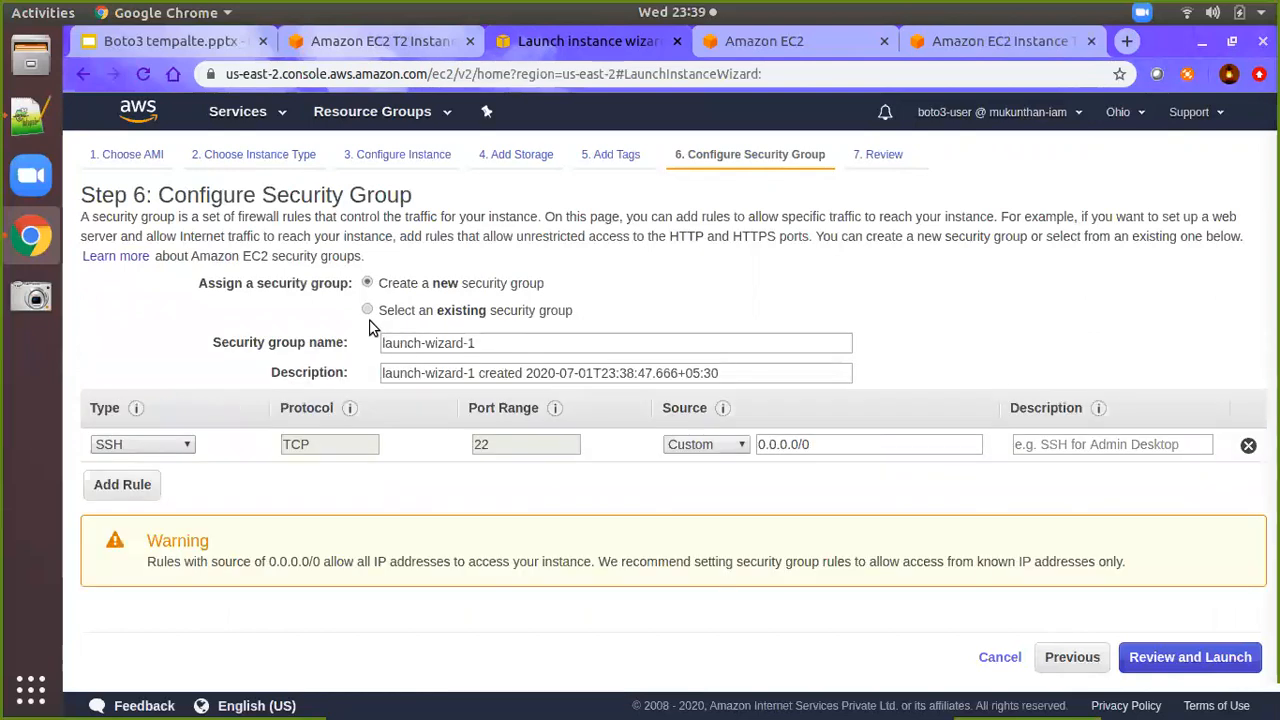
{"action": "left_click", "coordinate": [367, 311]}
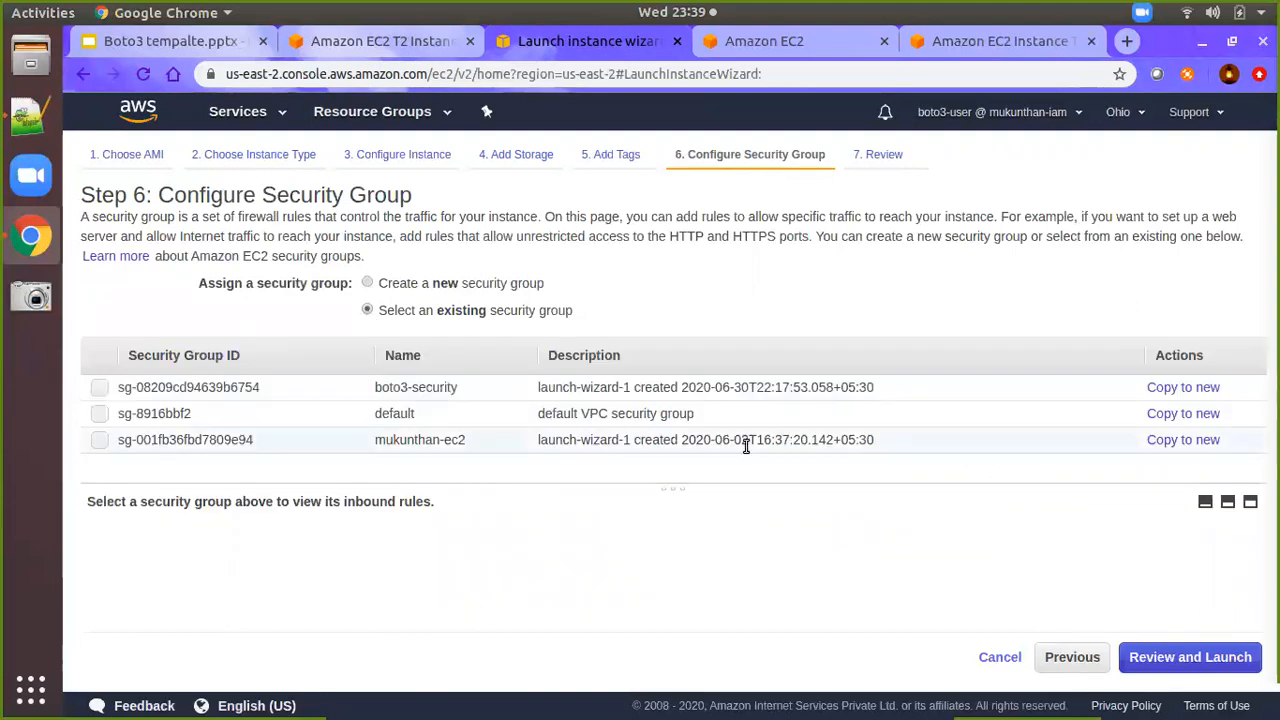
{"action": "left_click", "coordinate": [99, 388]}
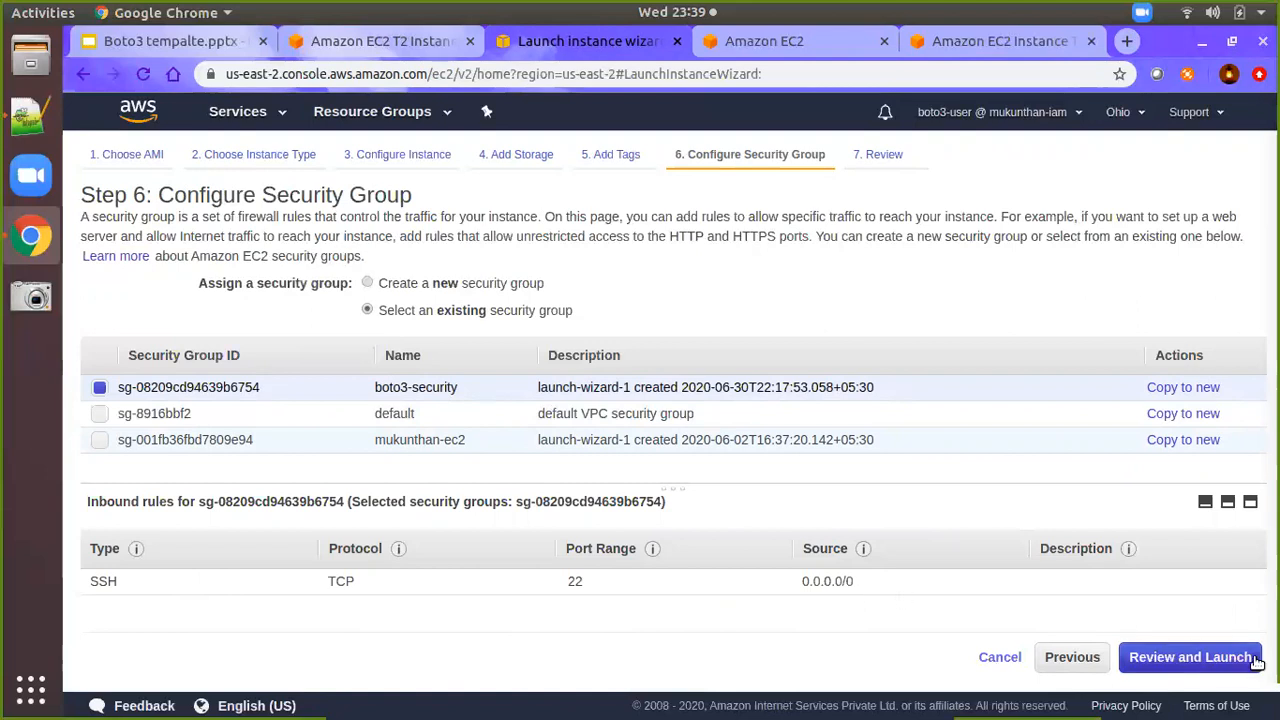
Review the AMI, instance type, security group and storage in the launch summary and proceed to the key pair selection
{"action": "left_click", "coordinate": [1215, 663]}
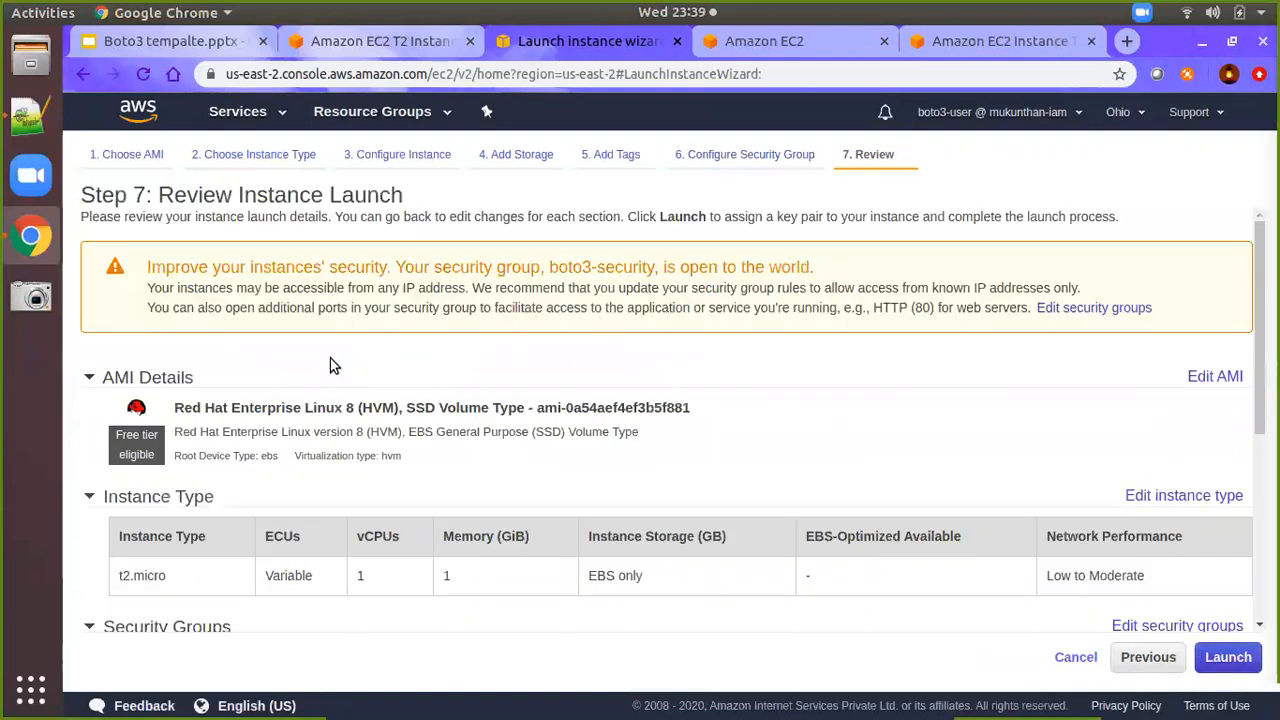
{"action": "scroll", "coordinate": [333, 380], "scroll_direction": "down", "scroll_amount": 5}
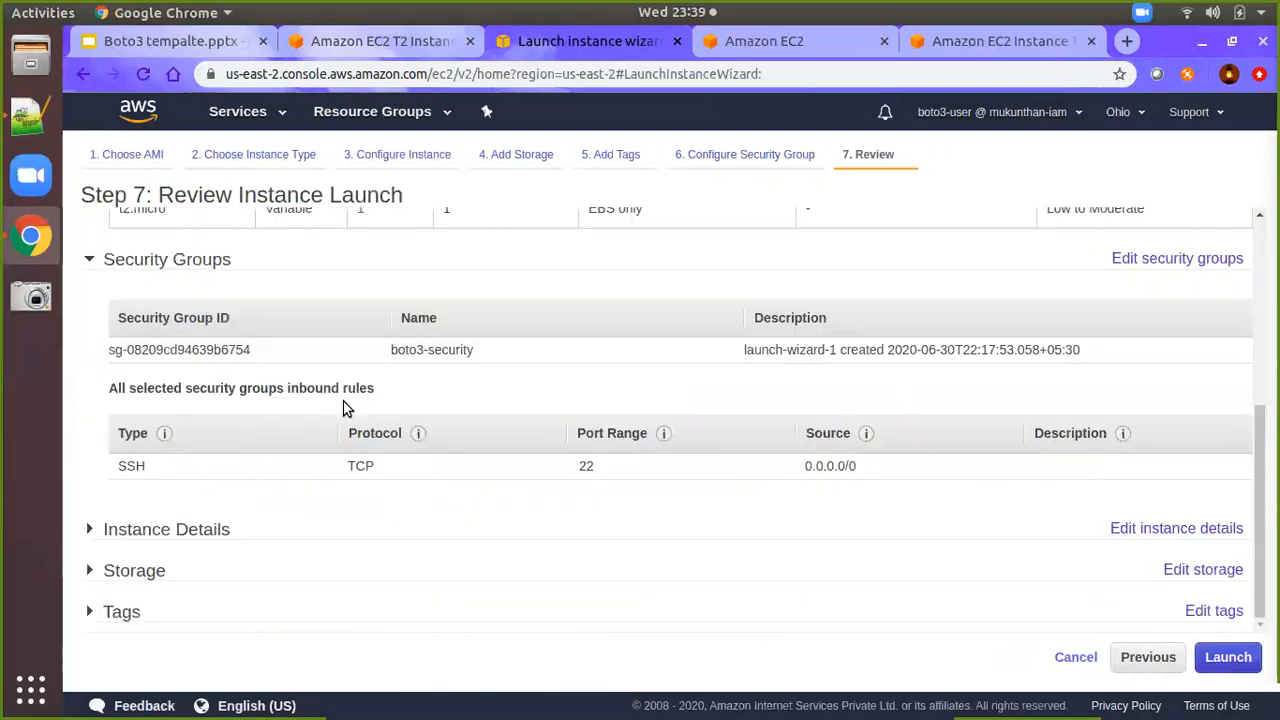
{"action": "scroll", "coordinate": [347, 403], "scroll_direction": "up", "scroll_amount": 5}
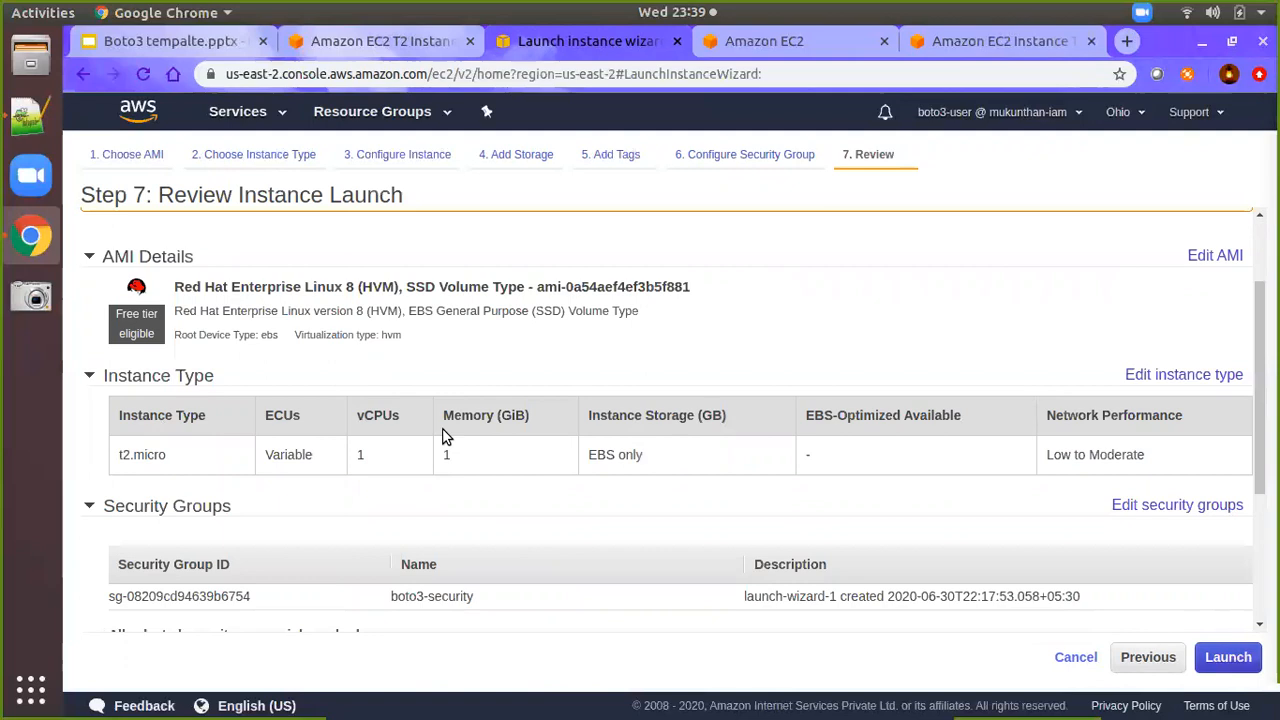
{"action": "scroll", "coordinate": [444, 432], "scroll_direction": "down", "scroll_amount": 2}
{"action": "scroll", "coordinate": [444, 432], "scroll_direction": "up", "scroll_amount": 4}
{"action": "scroll", "coordinate": [444, 432], "scroll_direction": "down", "scroll_amount": 5}
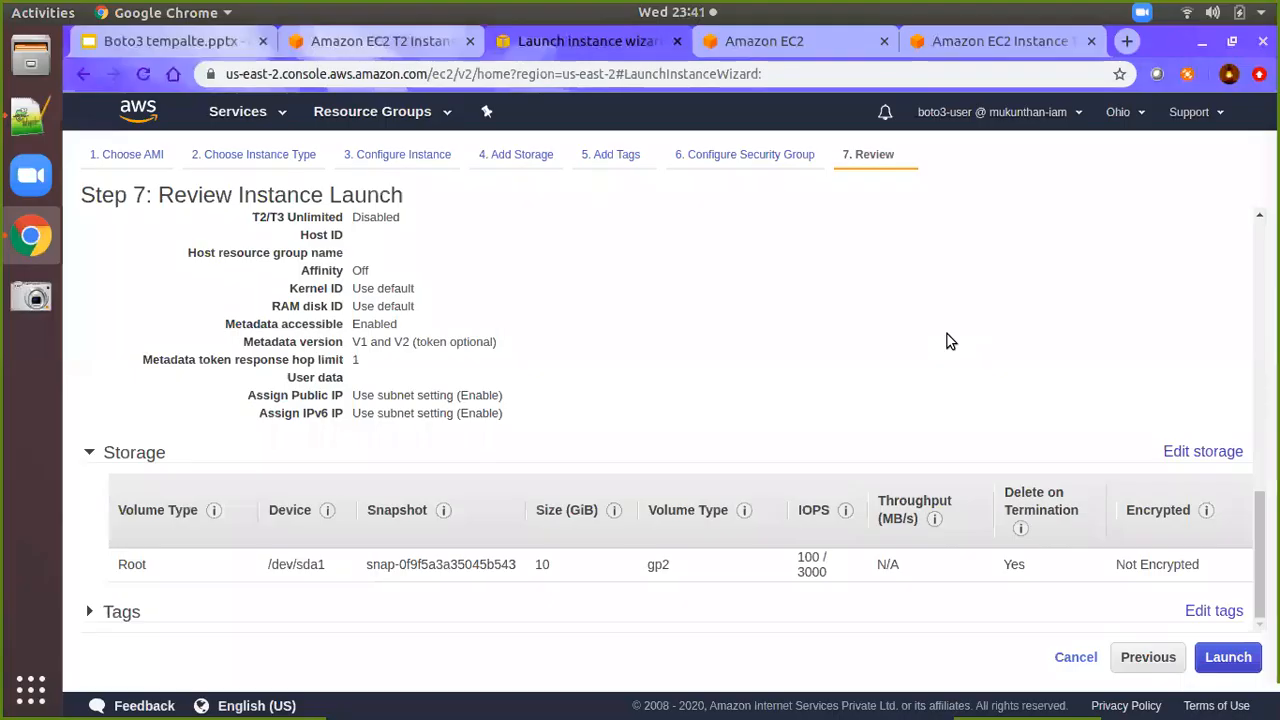
{"action": "left_click", "coordinate": [1231, 658]}
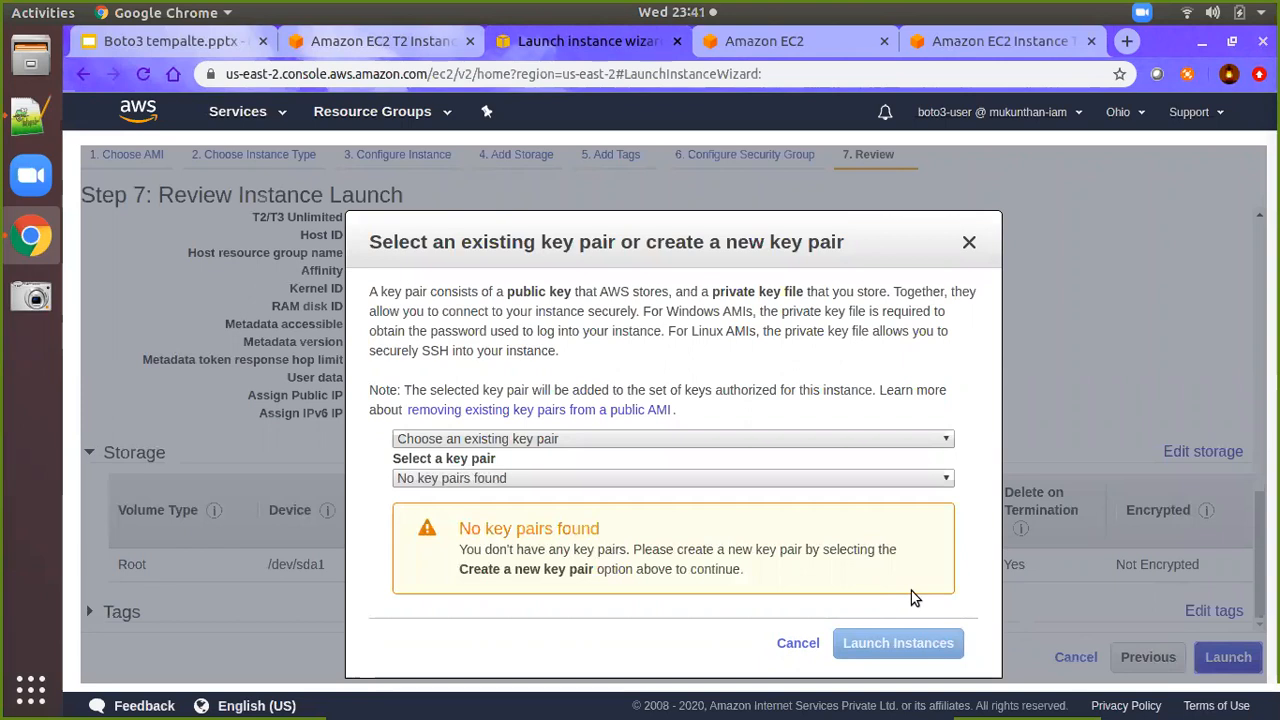
Create a new key pair named boto3-privatekey and download its private key file
{"action": "left_click", "coordinate": [675, 440]}
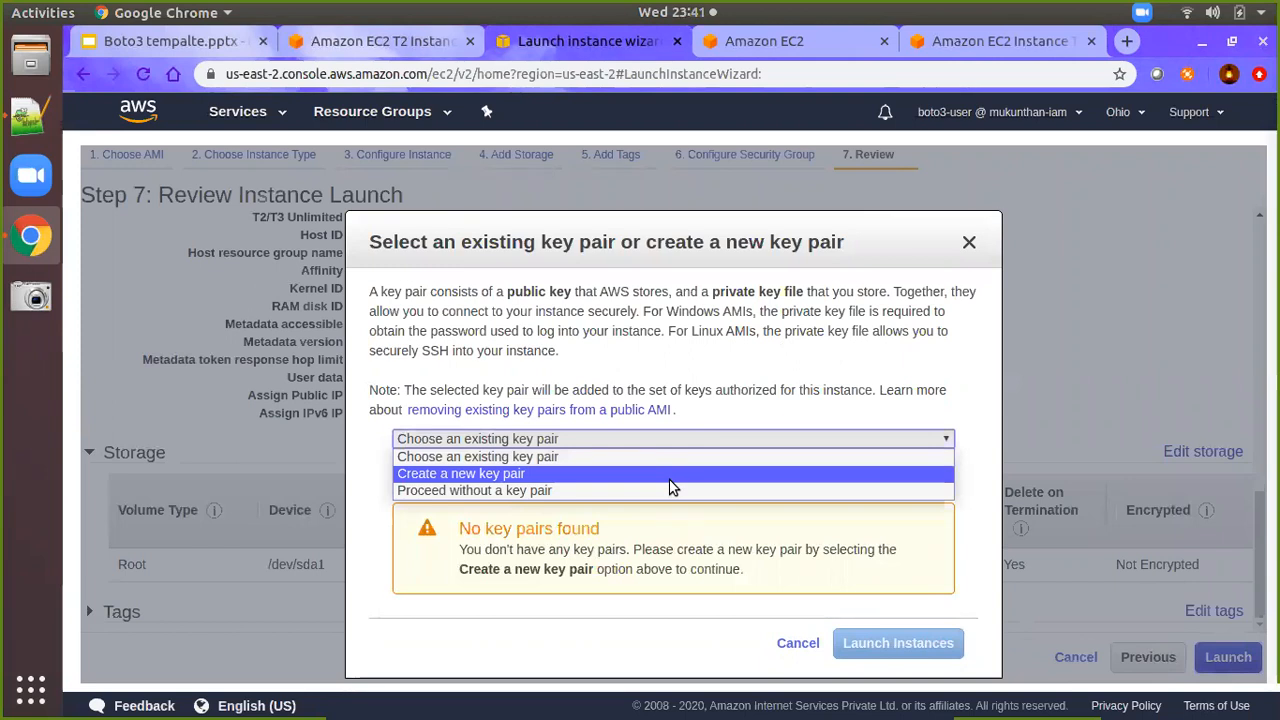
{"action": "left_click", "coordinate": [672, 476]}
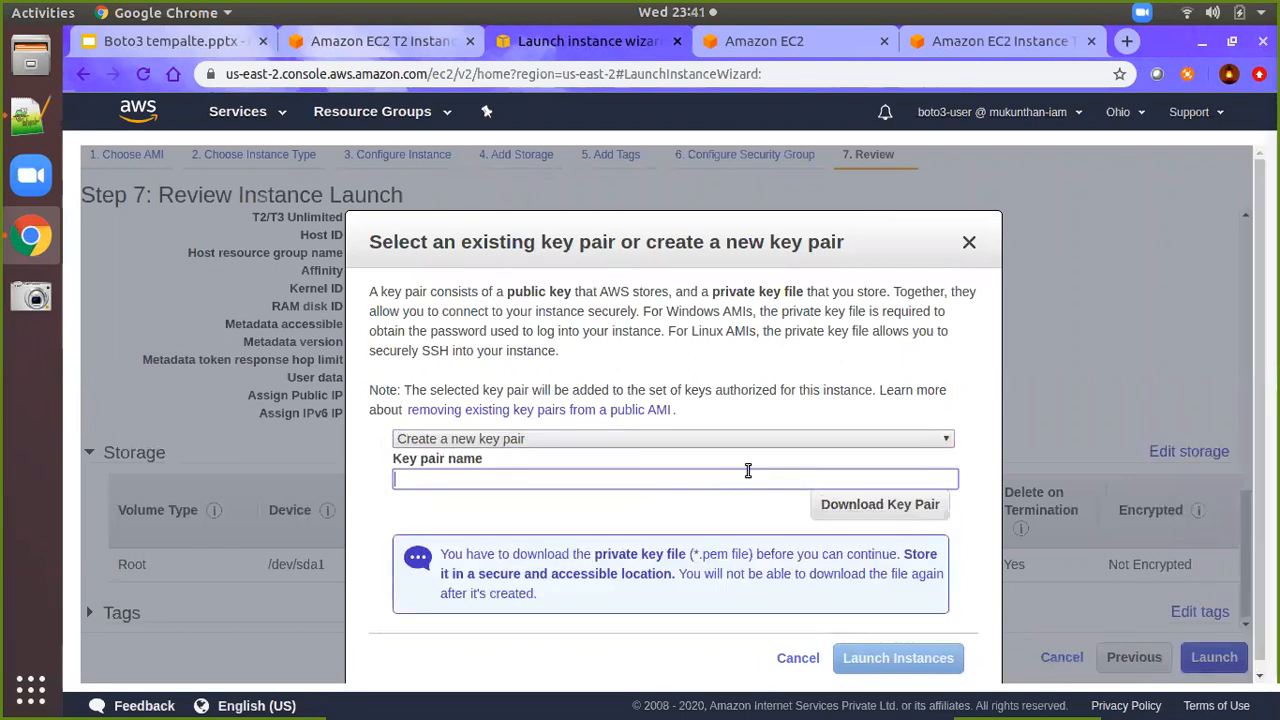
{"action": "type", "text": "boto3"}
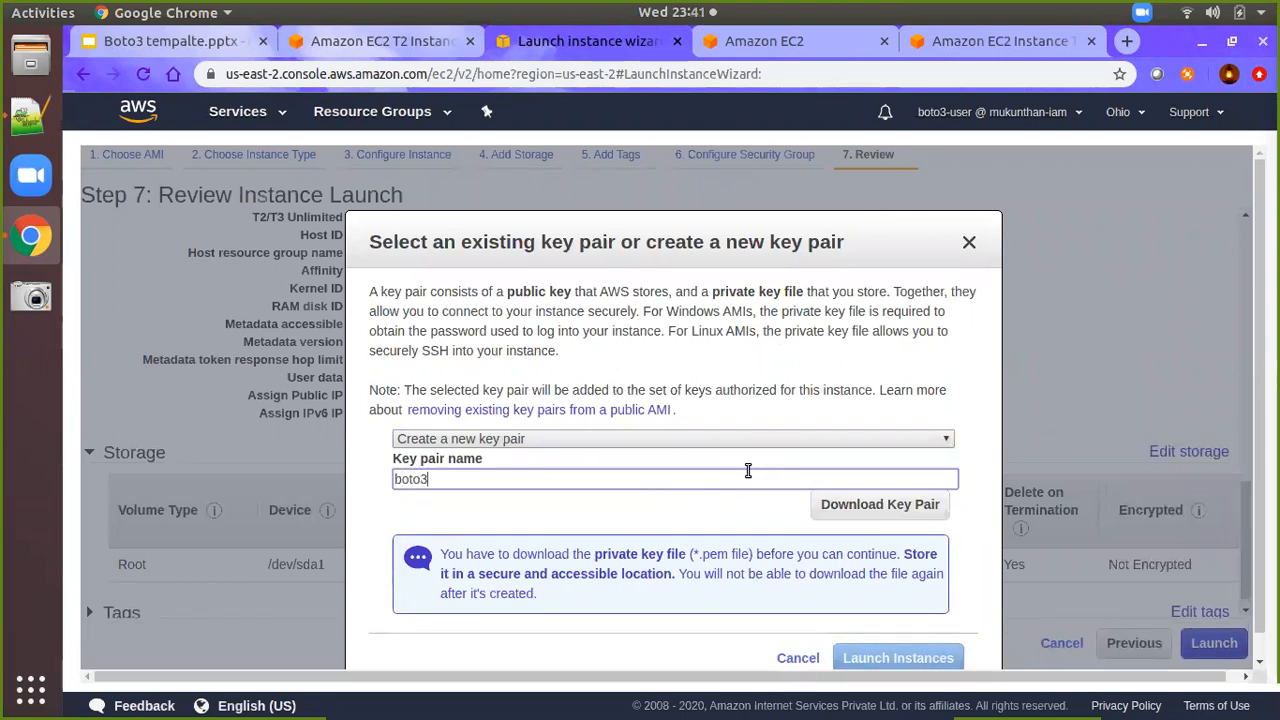
{"action": "type", "text": "-privatekey"}
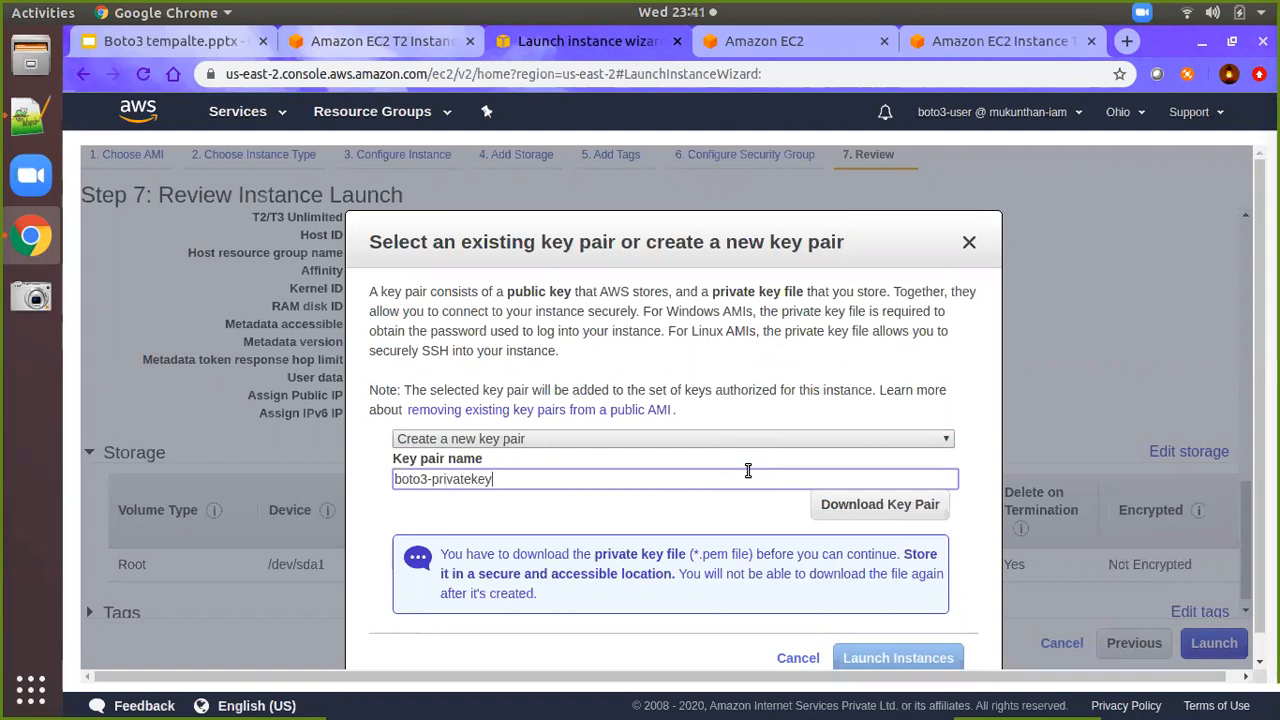
{"action": "left_click", "coordinate": [855, 506]}
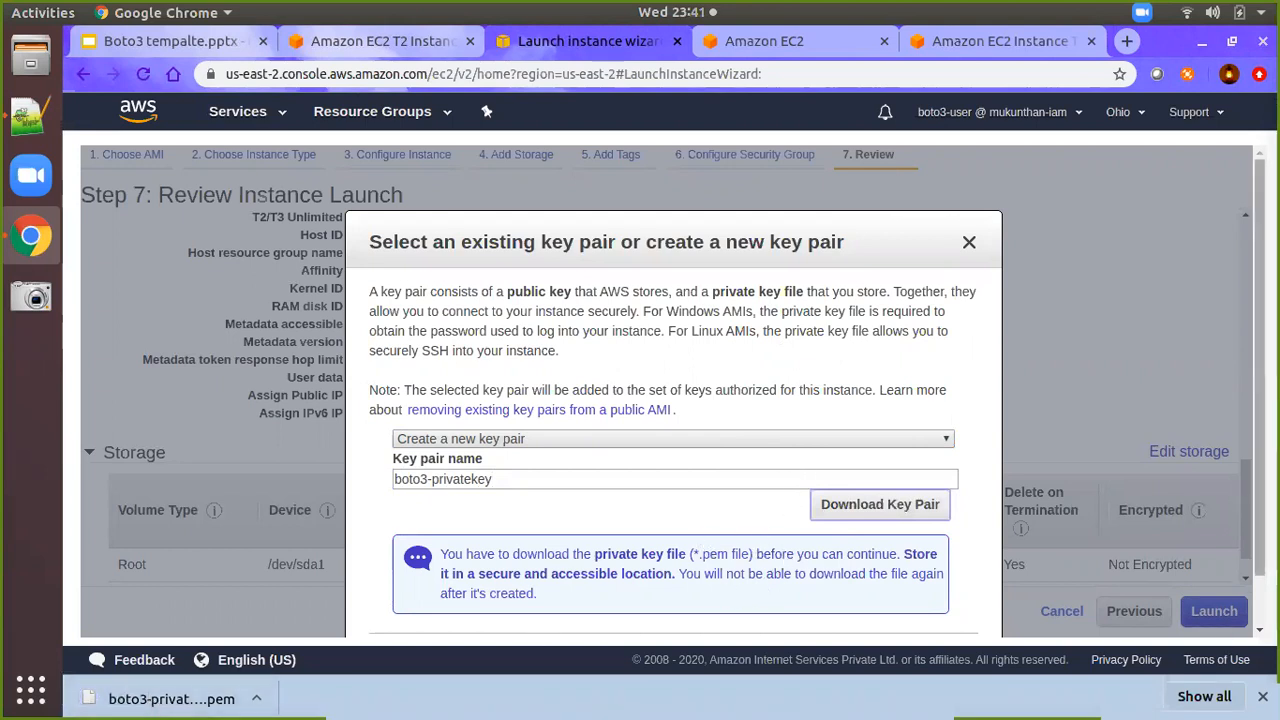
{"action": "scroll", "coordinate": [940, 418], "scroll_direction": "down", "scroll_amount": 1}
{"action": "scroll", "coordinate": [811, 636], "scroll_direction": "down", "scroll_amount": 1}
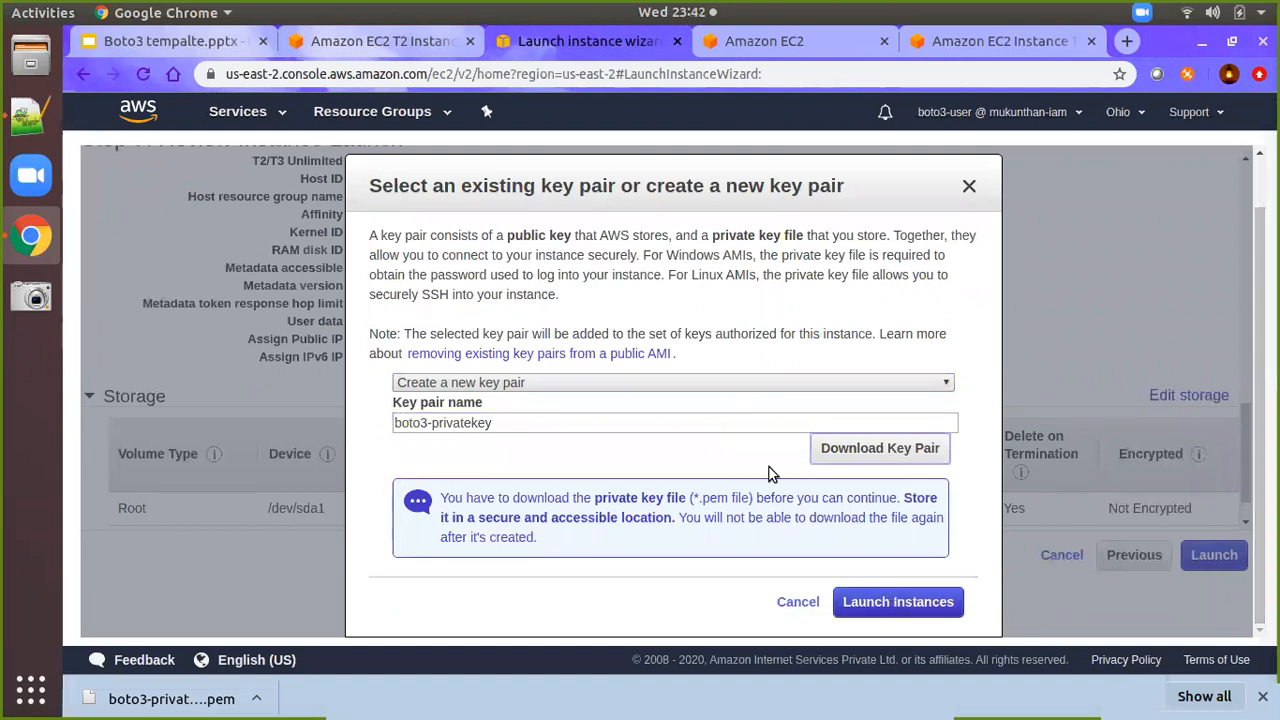
Launch the instance with the newly created key pair
{"action": "left_click", "coordinate": [622, 382]}
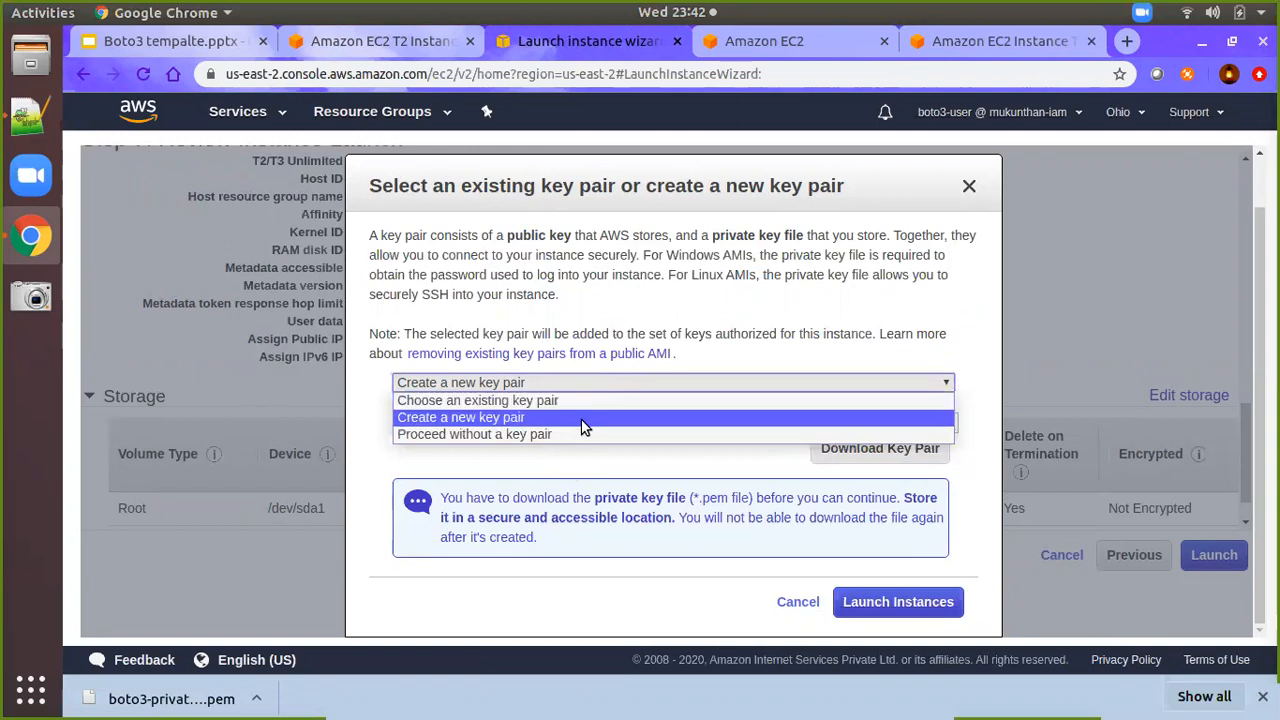
{"action": "left_click", "coordinate": [880, 610]}
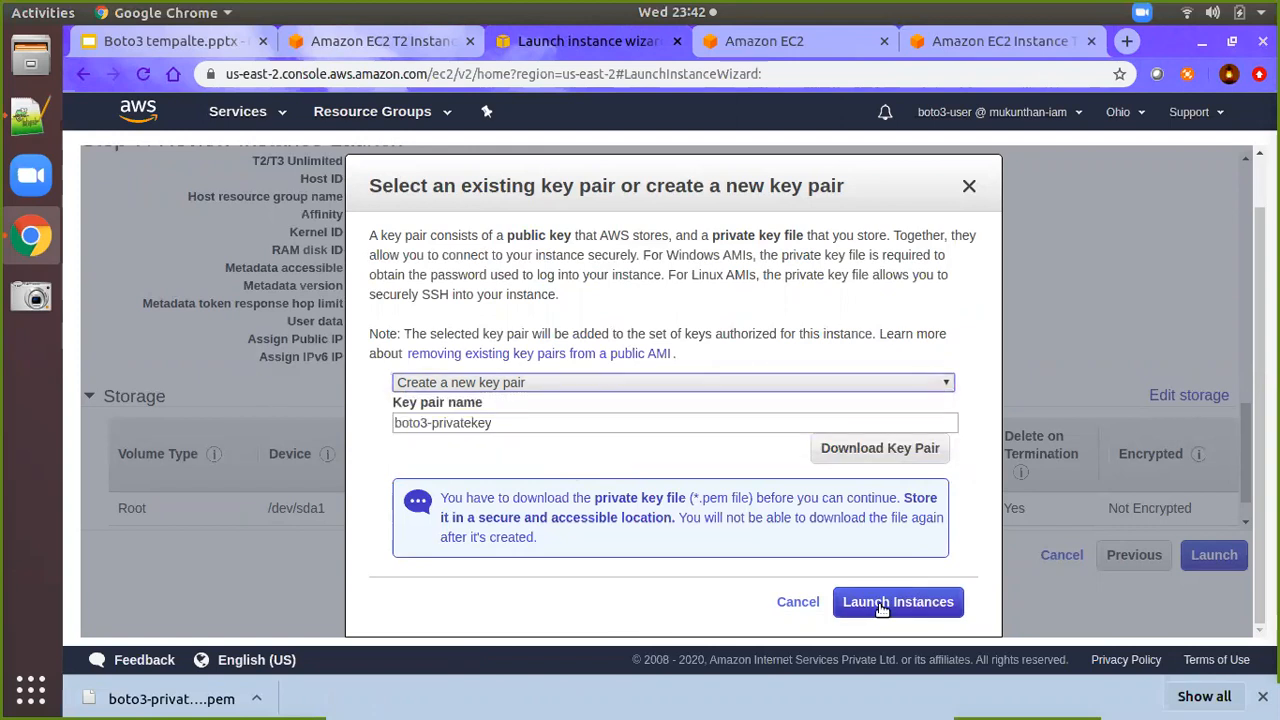
{"action": "left_click", "coordinate": [880, 606]}
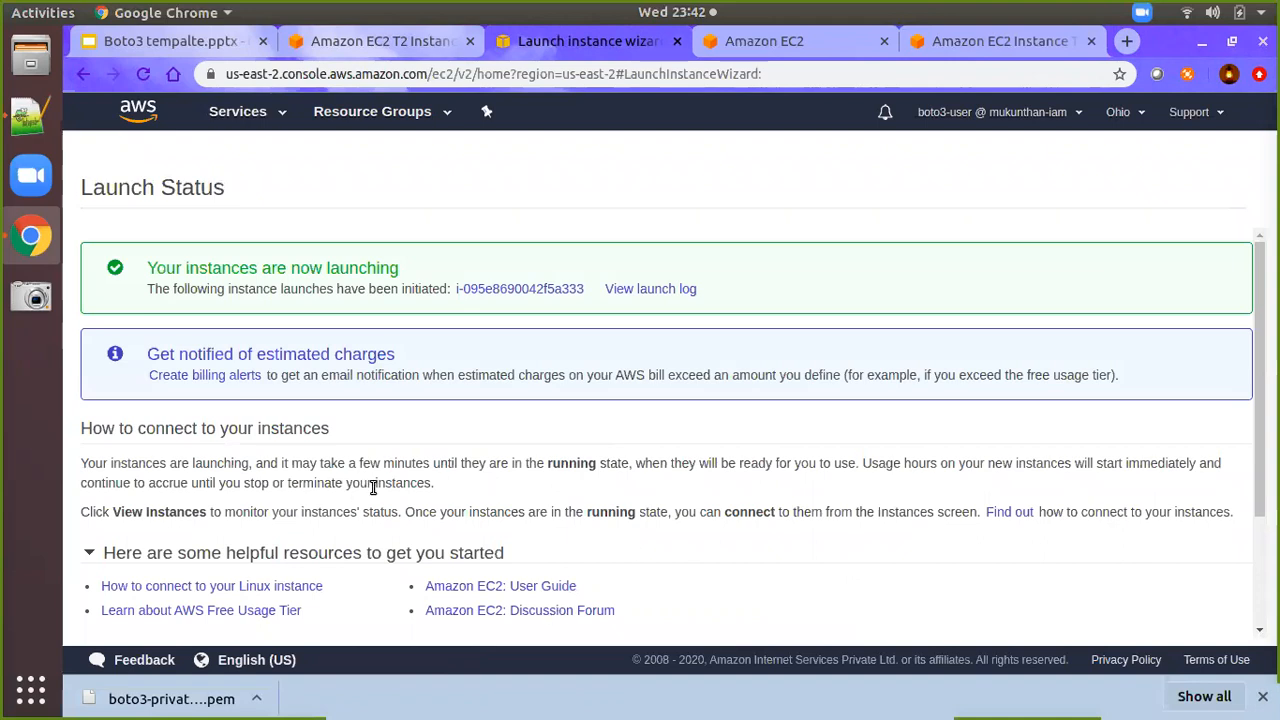
Go to the EC2 dashboard and open the list of running instances
{"action": "left_click", "coordinate": [261, 117]}
{"action": "left_click", "coordinate": [356, 268]}
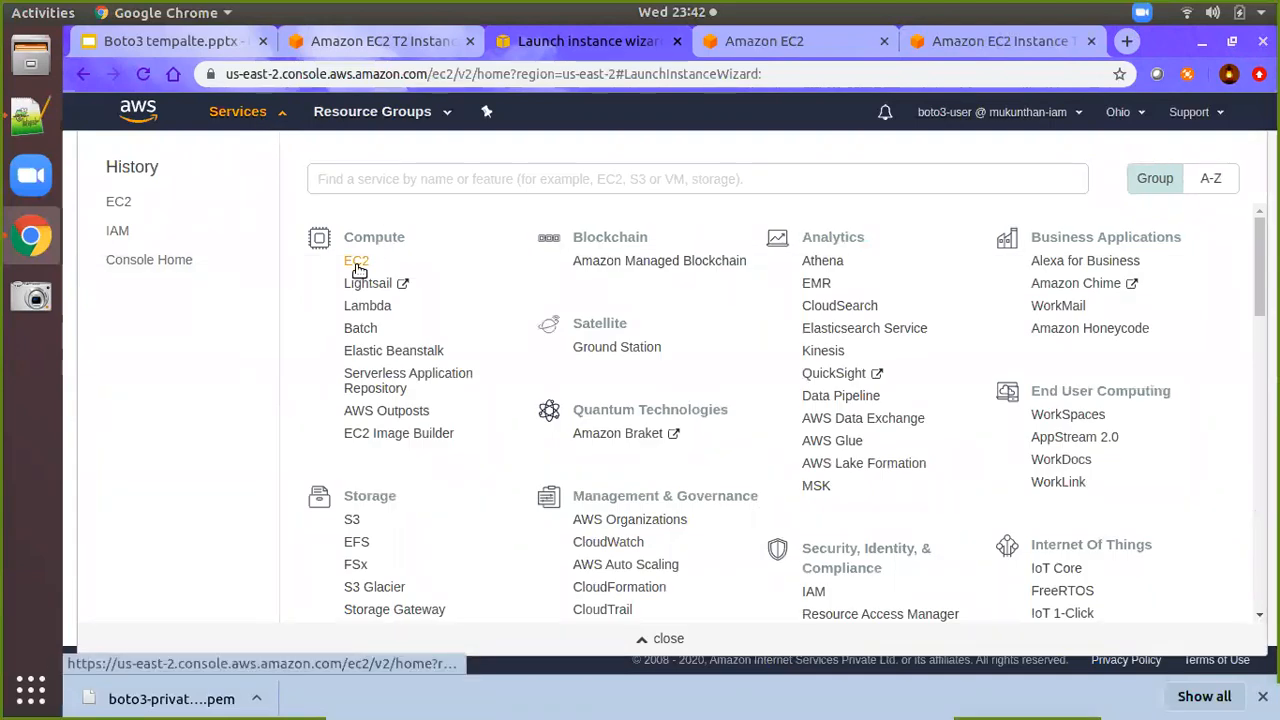
{"action": "left_click", "coordinate": [362, 268]}
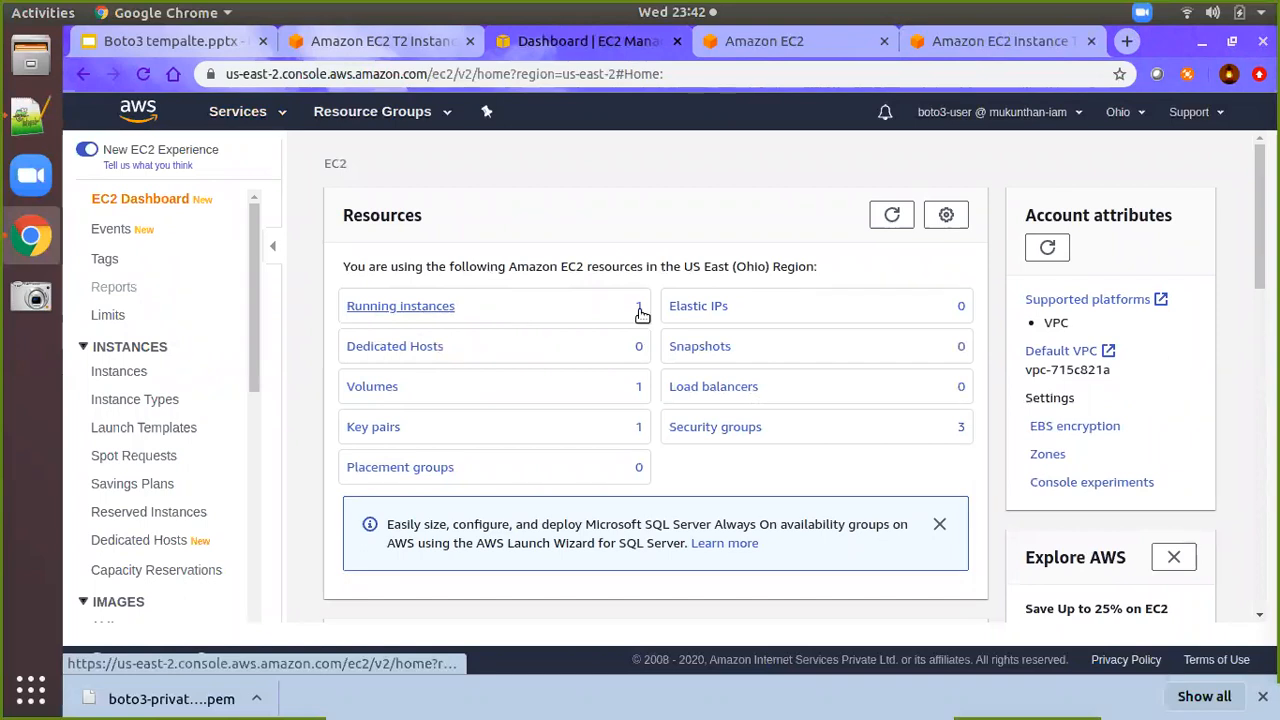
{"action": "left_click", "coordinate": [404, 313]}
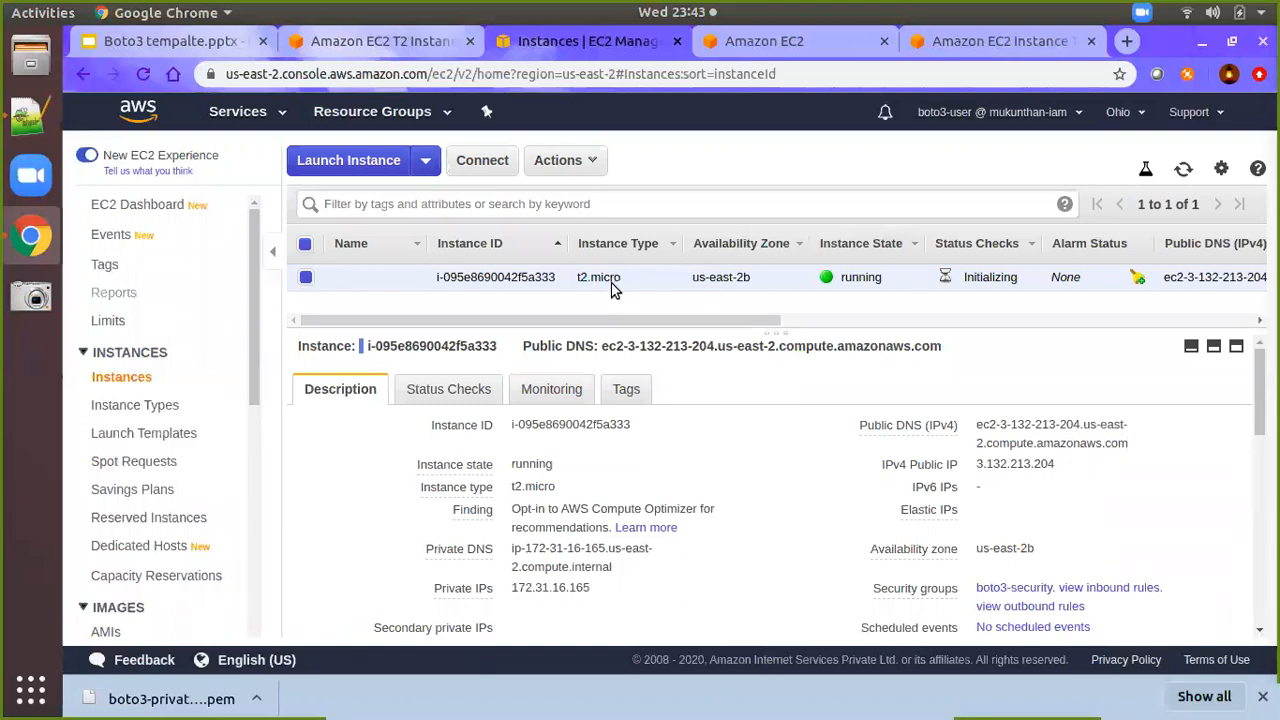
Examine the new instance's state, status checks, public DNS, public IP and key name columns and its description
{"action": "left_click_drag", "start_coordinate": [615, 321], "coordinate": [862, 322]}
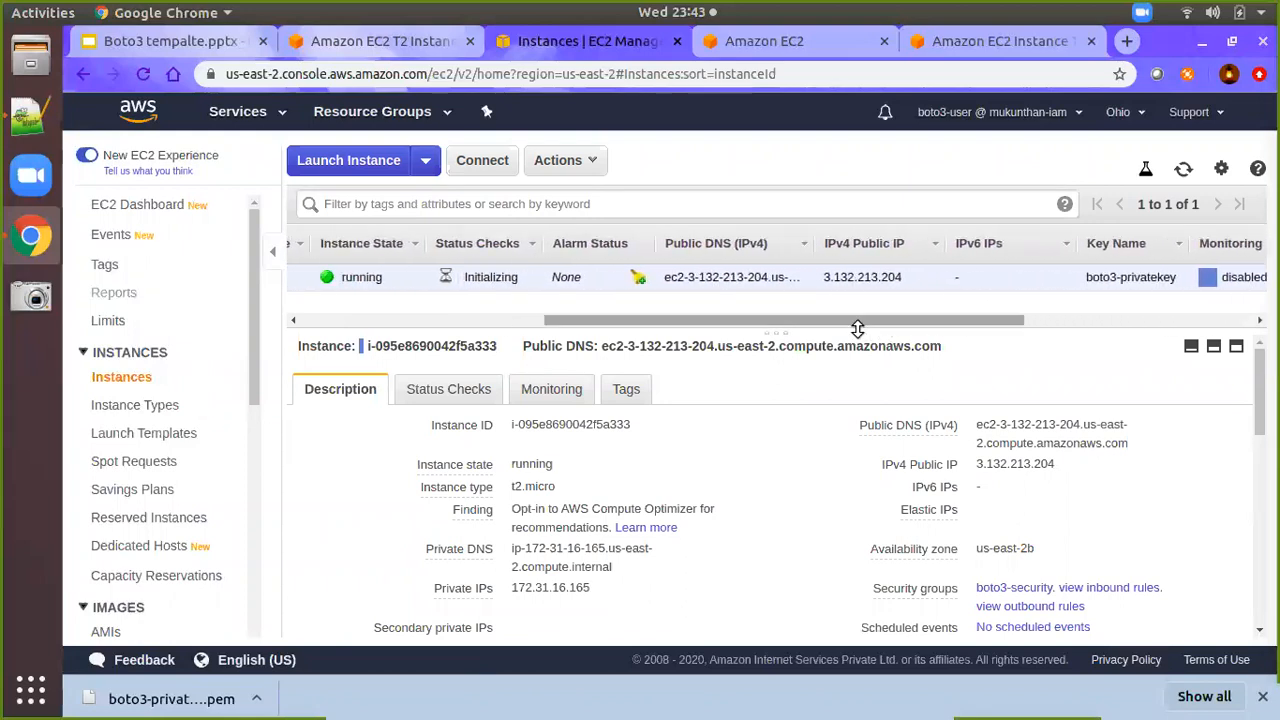
{"action": "scroll", "coordinate": [836, 538], "scroll_direction": "down", "scroll_amount": 2}
{"action": "scroll", "coordinate": [1000, 520], "scroll_direction": "up", "scroll_amount": 2}
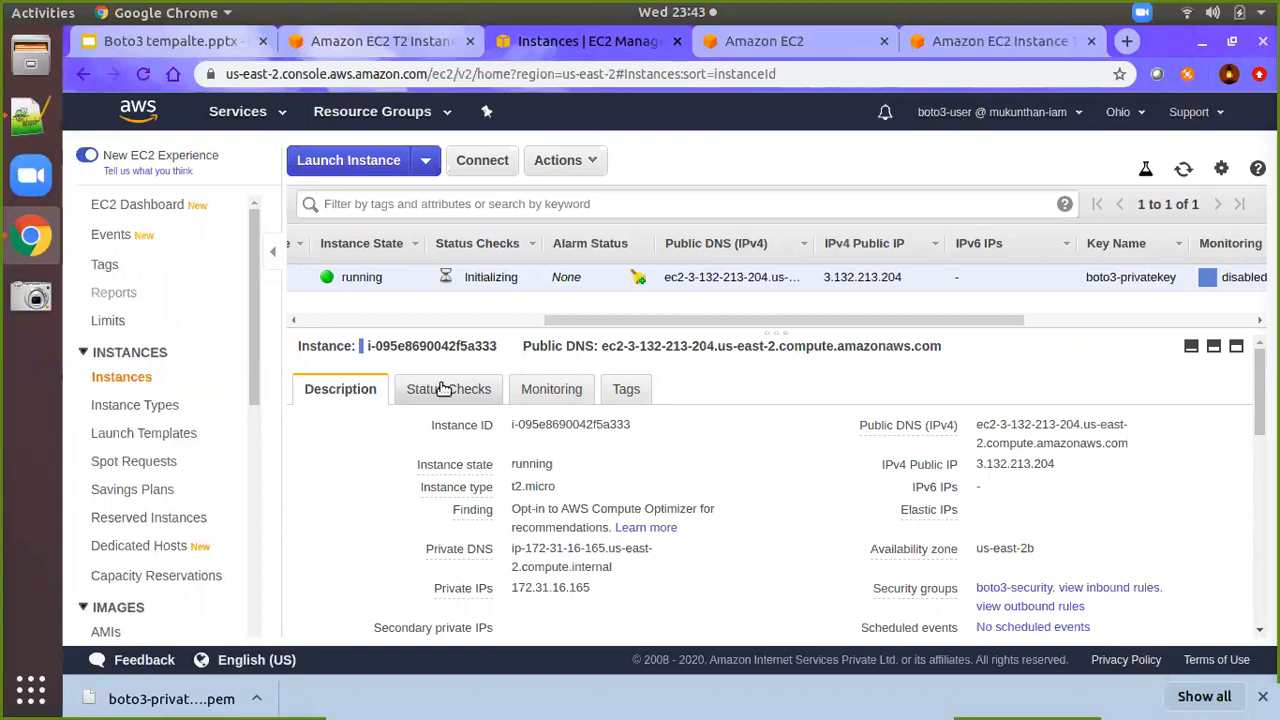
{"action": "left_click_drag", "start_coordinate": [614, 324], "coordinate": [337, 338]}
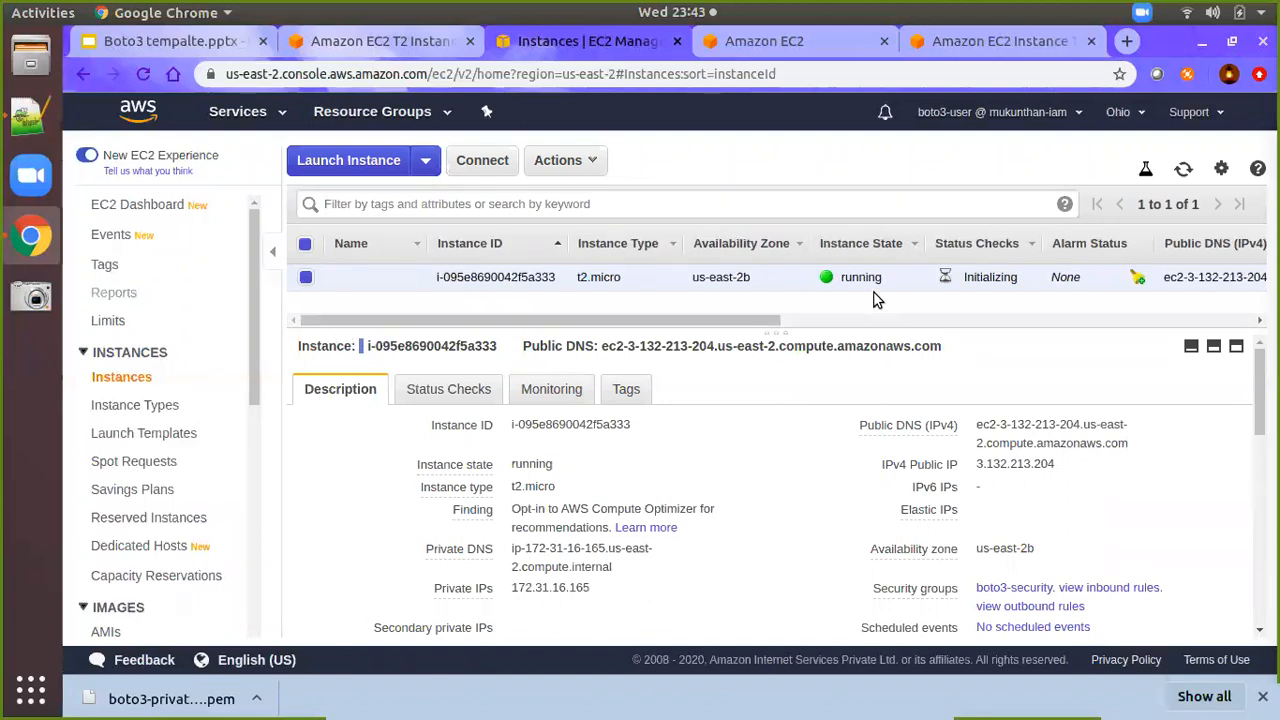
Open the instance's connection instructions and read the steps for a standalone SSH client
{"action": "left_click", "coordinate": [595, 162]}
{"action": "mouse_move", "coordinate": [612, 288]}
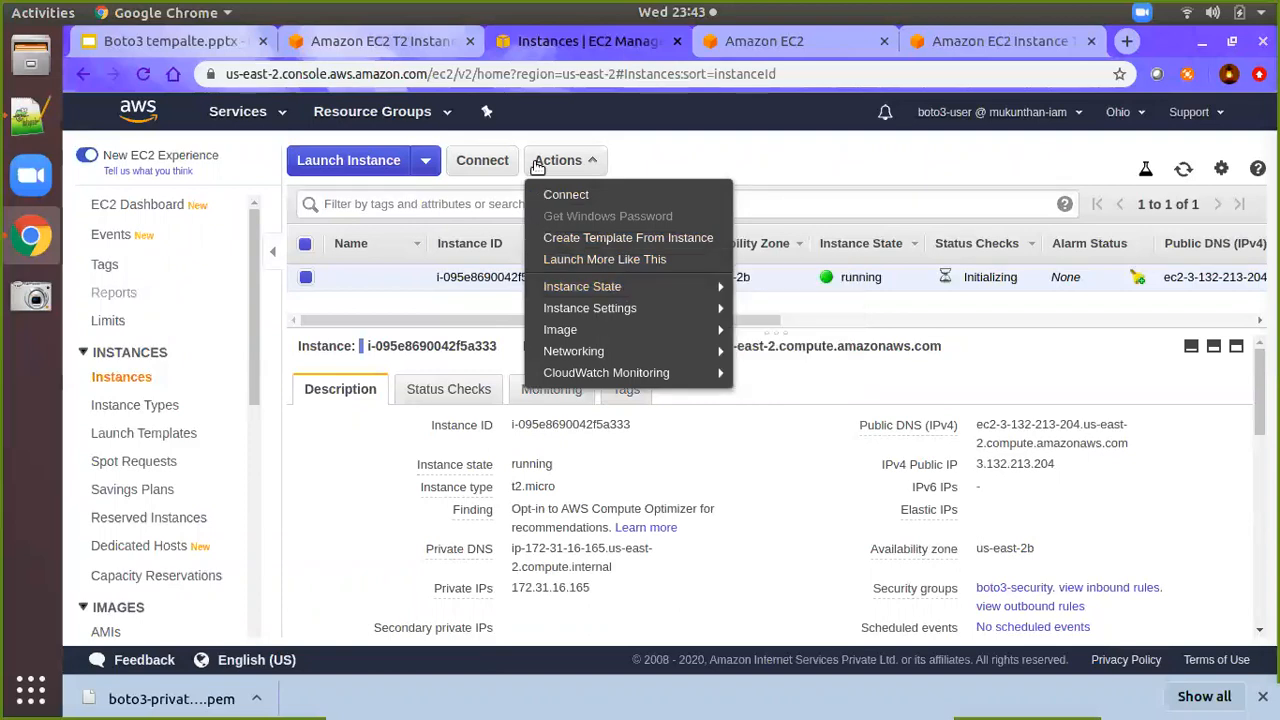
{"action": "left_click", "coordinate": [494, 166]}
{"action": "left_click", "coordinate": [494, 166]}
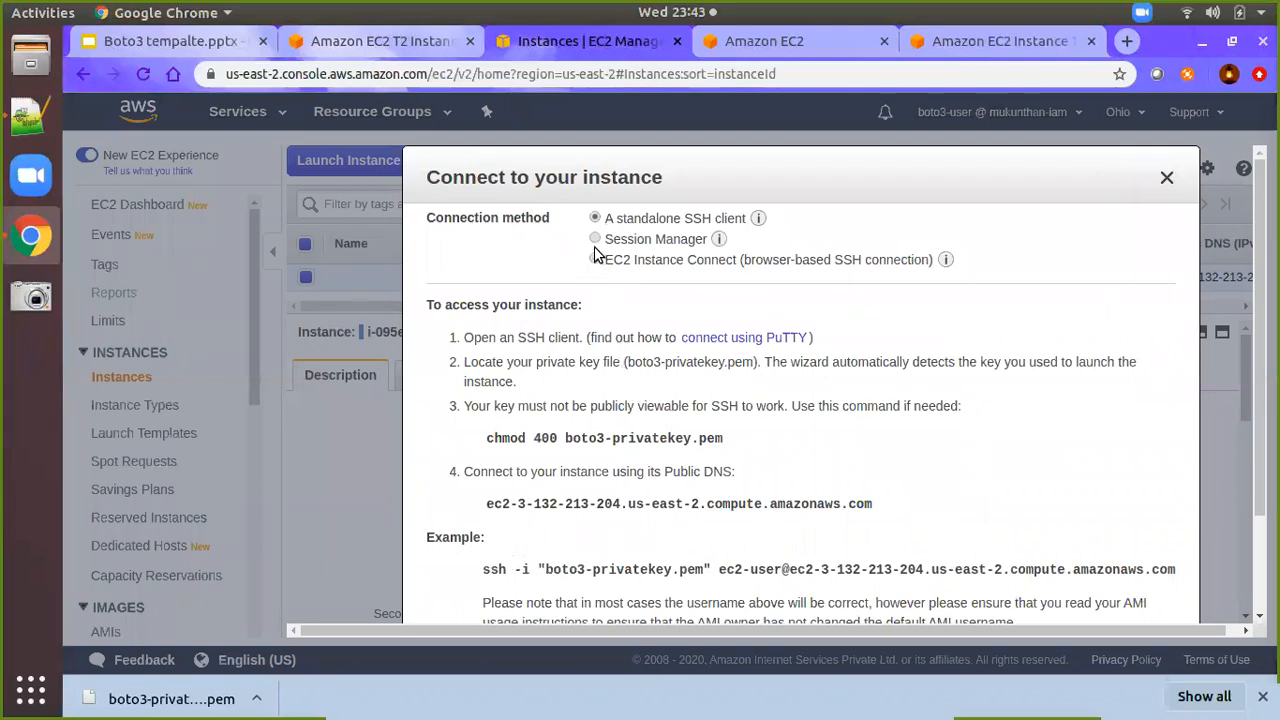
{"action": "scroll", "coordinate": [556, 345], "scroll_direction": "down", "scroll_amount": 1}
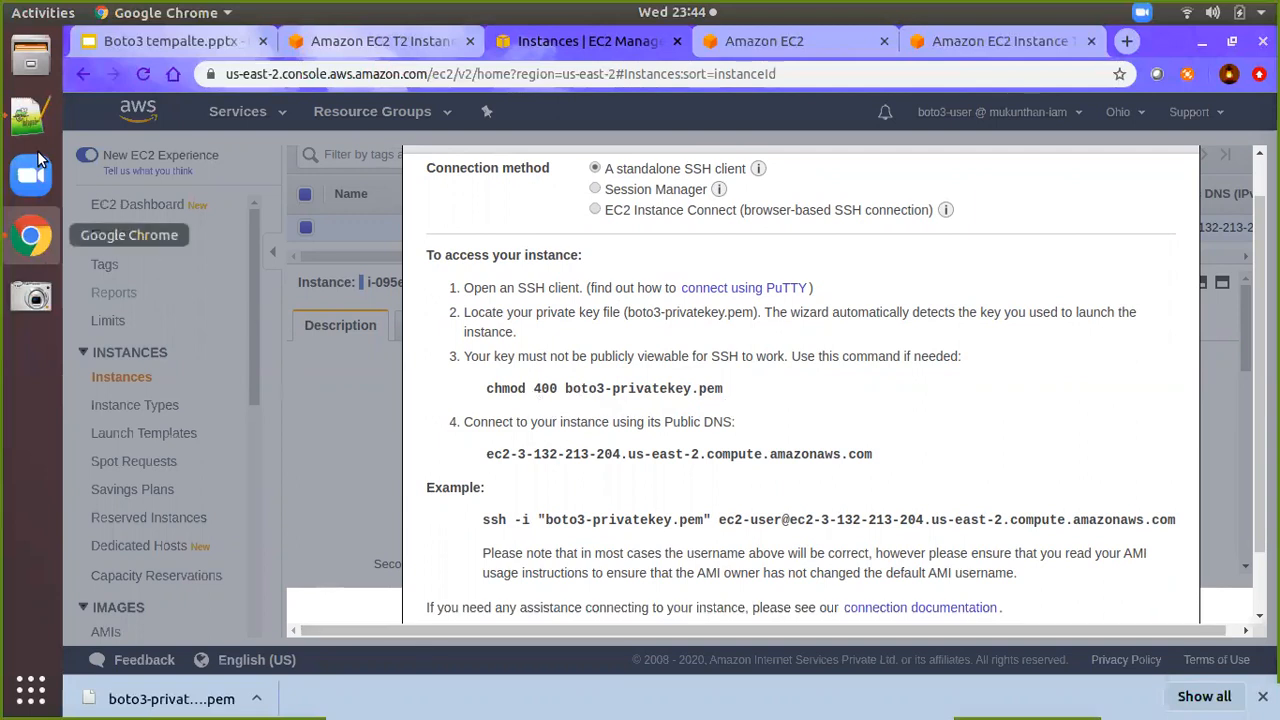
Switch to Files, open the Downloads folder to locate boto3-privatekey.pem, and open a terminal window
{"action": "left_click", "coordinate": [32, 62]}
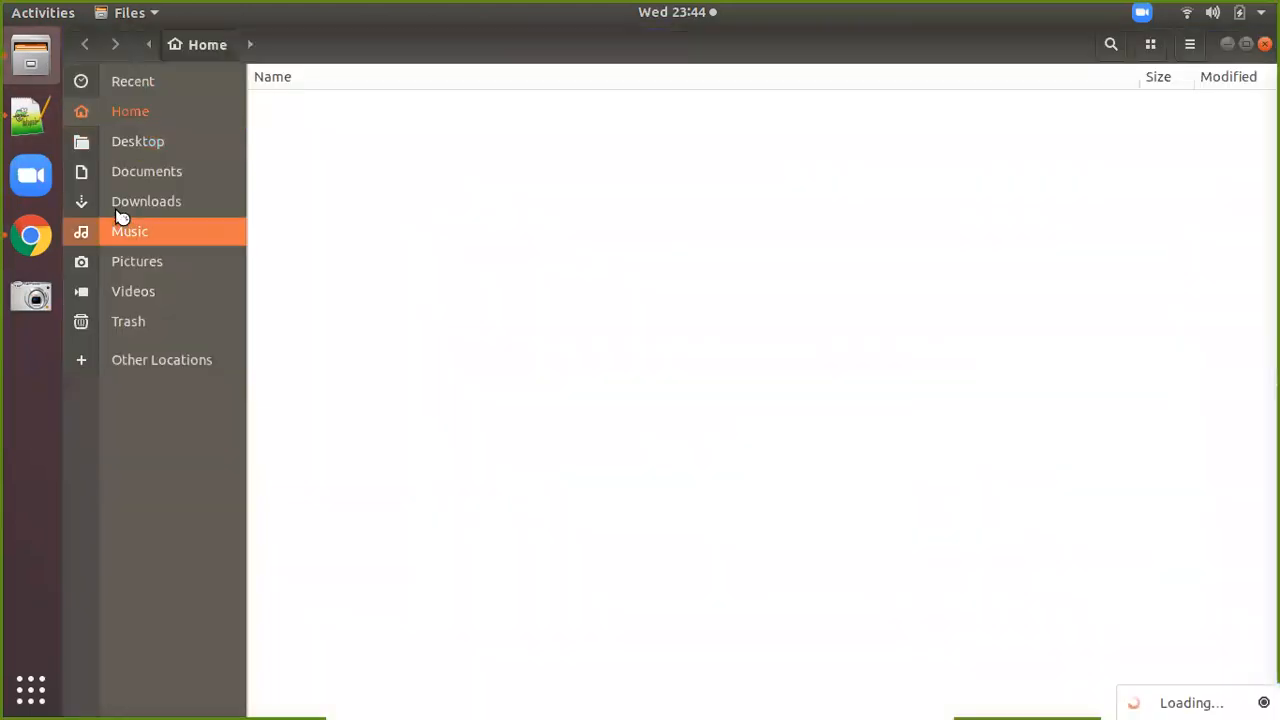
{"action": "left_click", "coordinate": [120, 205]}
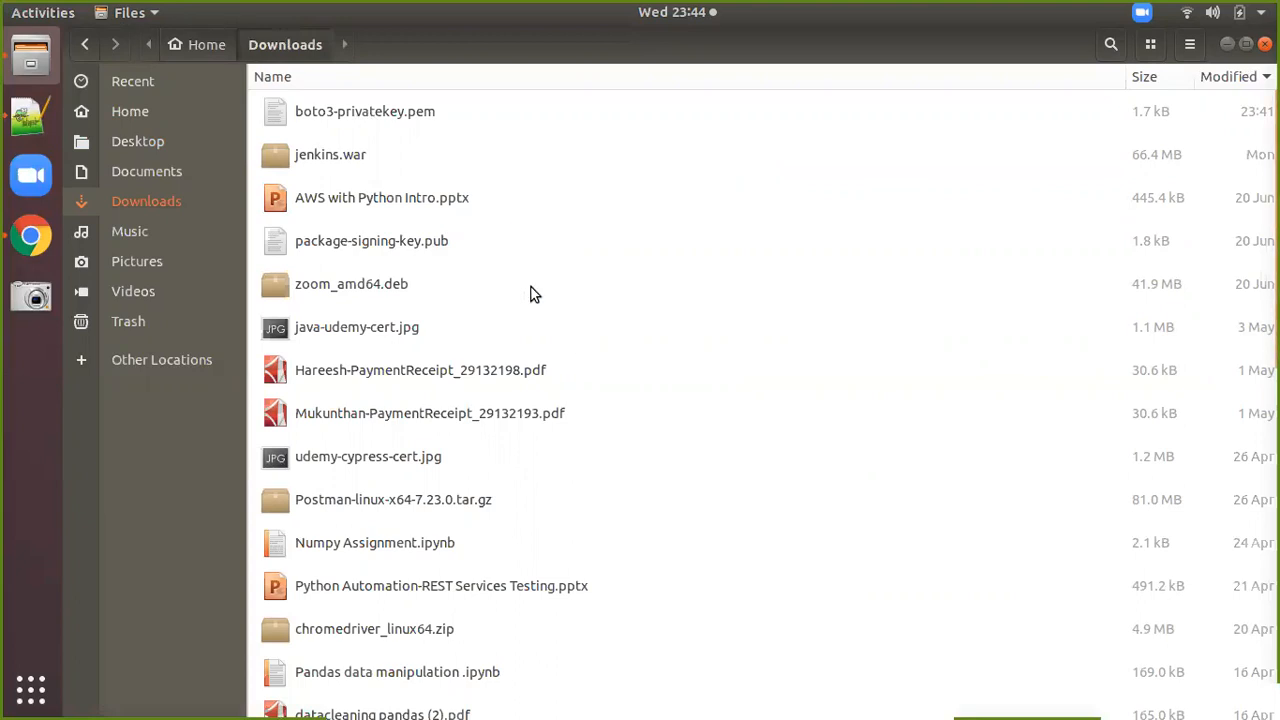
{"action": "key", "text": "ctrl+alt+t"}
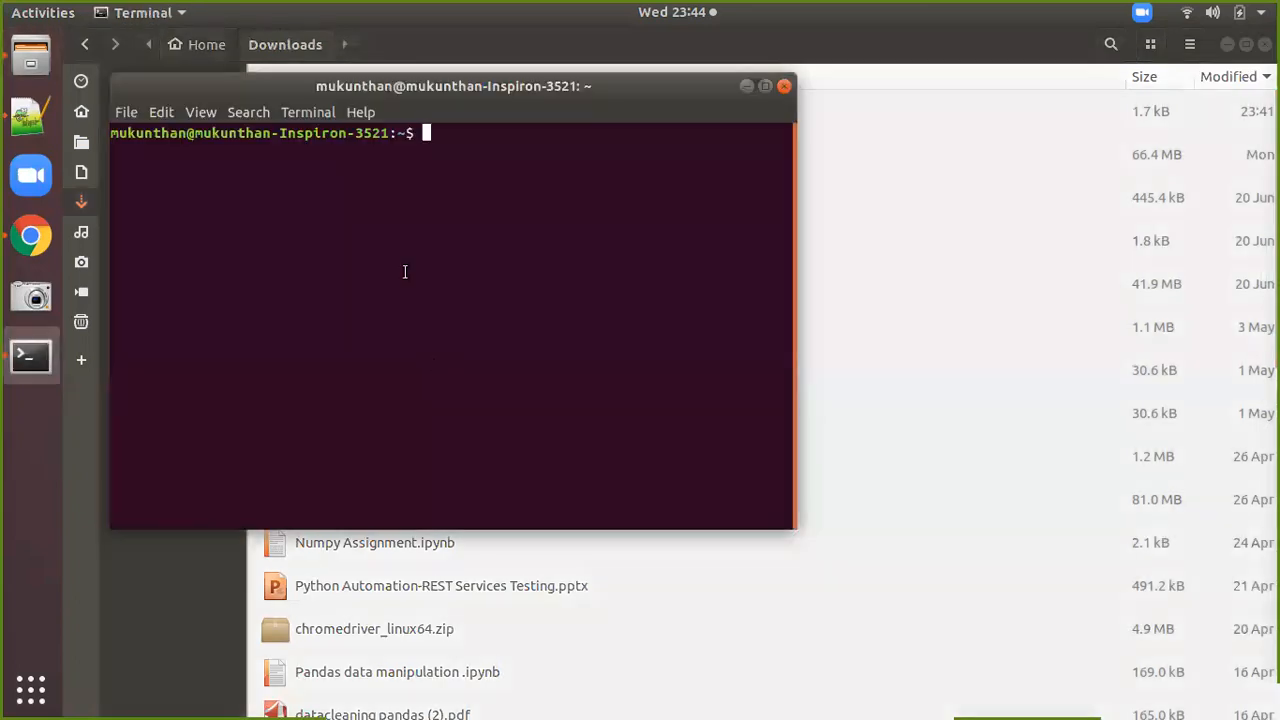
{"action": "type", "text": "cd hom"}
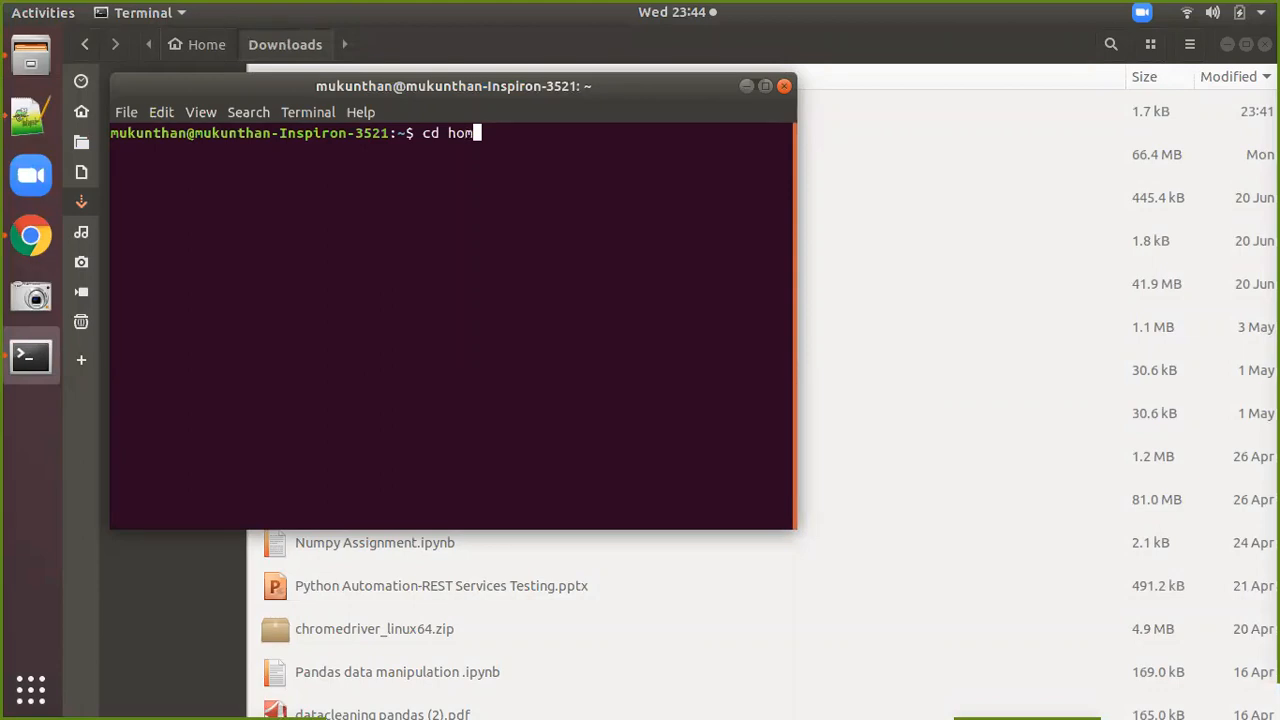
{"action": "key", "text": "BackSpace"}
{"action": "key", "text": "BackSpace"}
{"action": "key", "text": "BackSpace"}
{"action": "key", "text": "BackSpace"}
Start a root shell with sudo -i and the account password, and try to reach the user's Downloads directory
{"action": "type", "text": "home/mukunthan/Downloads/"}
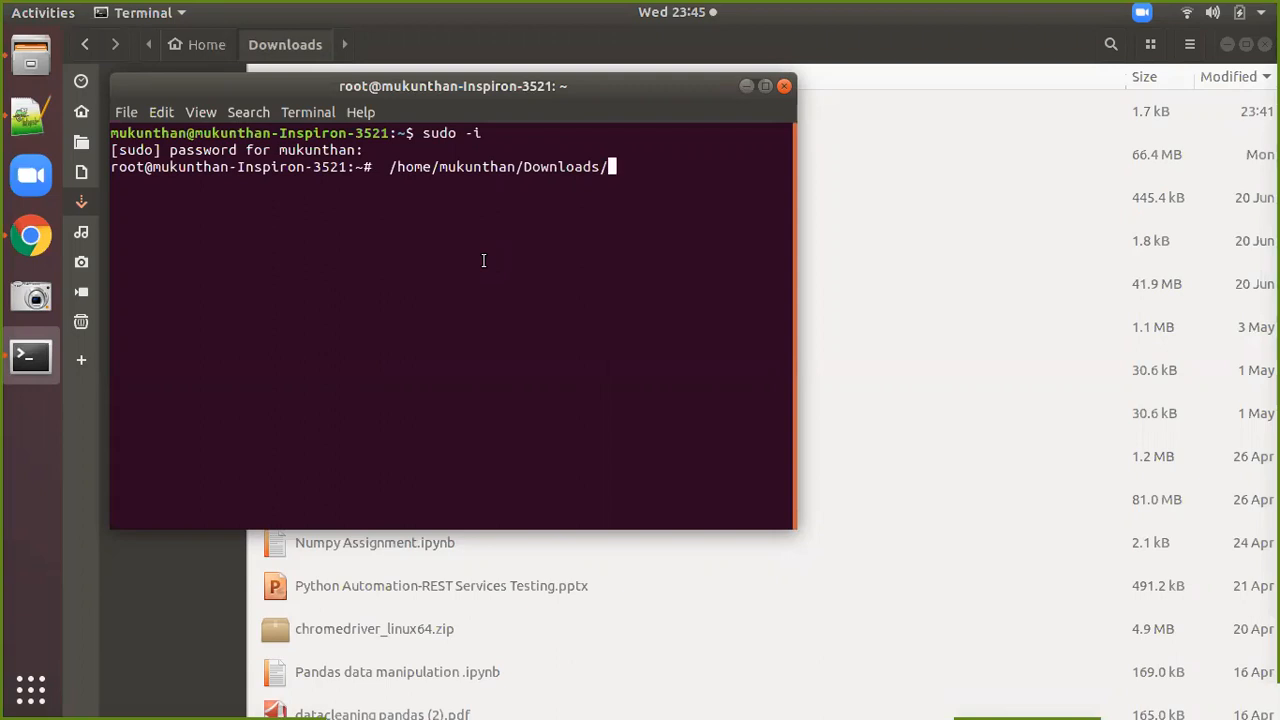
{"action": "key", "text": "Return"}
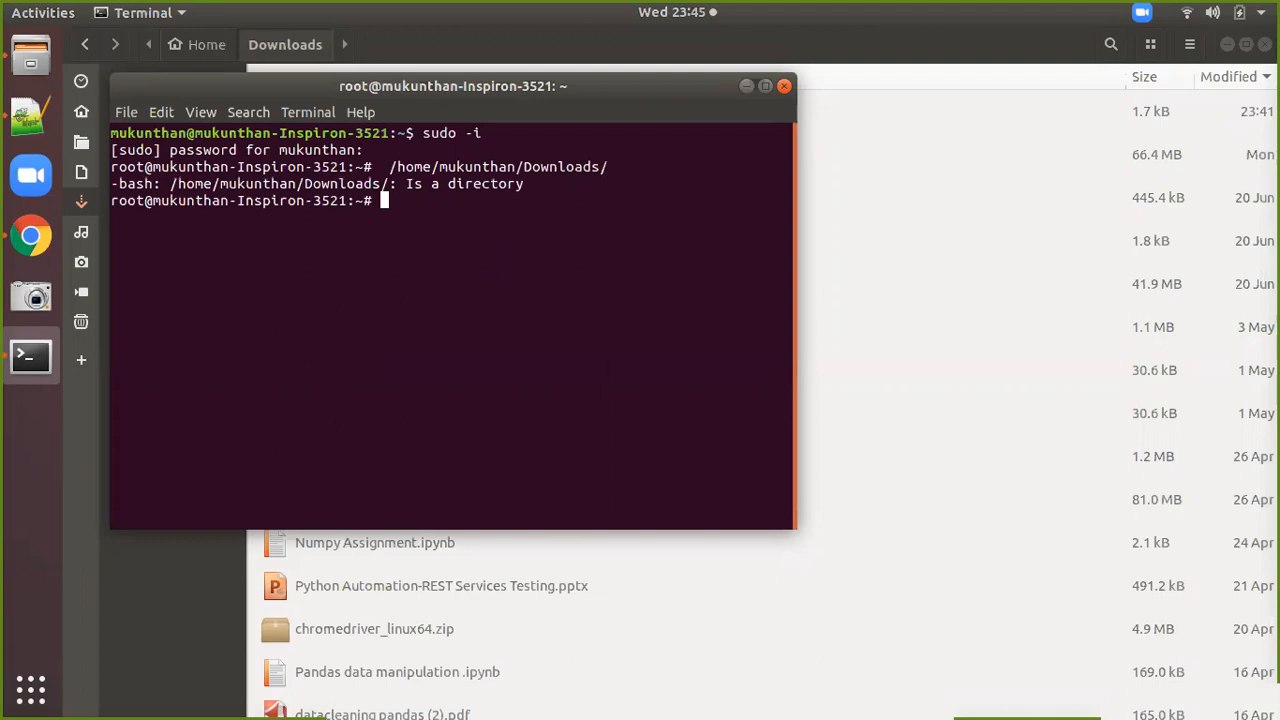
{"action": "type", "text": "ls"}
{"action": "key", "text": "Return"}
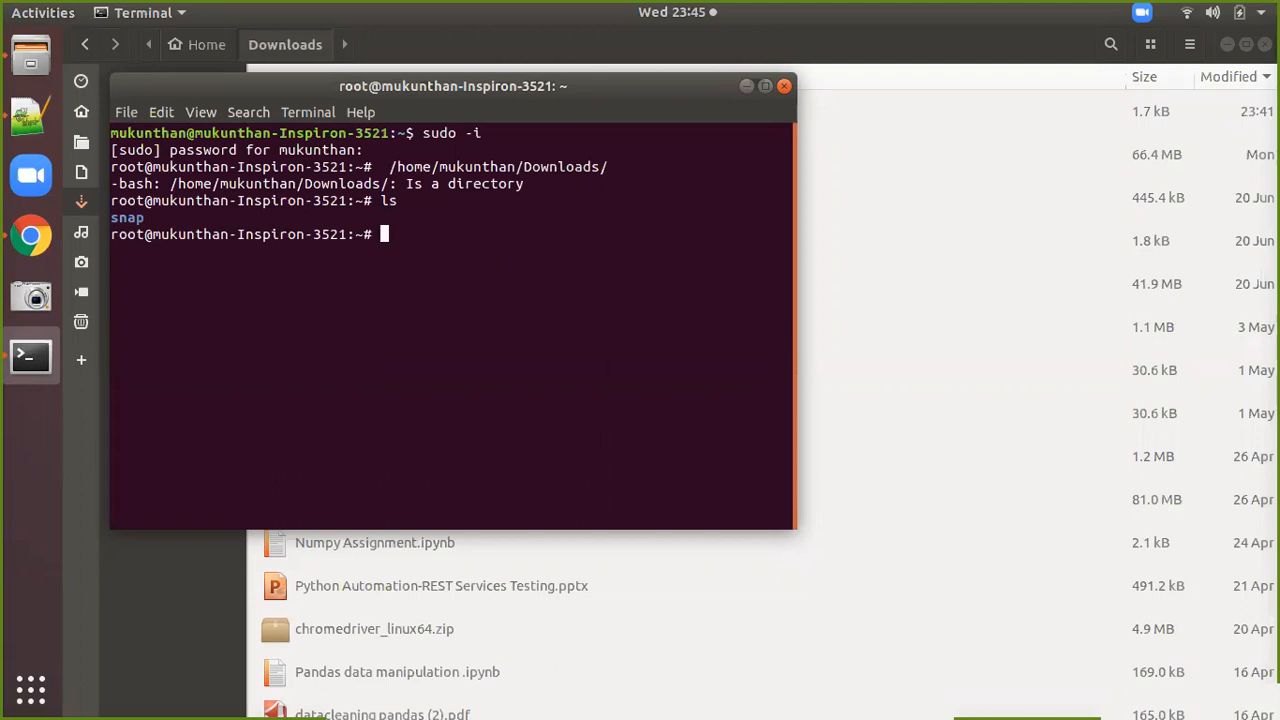
{"action": "type", "text": "ls"}
{"action": "key", "text": "BackSpace"}
{"action": "key", "text": "BackSpace"}
{"action": "key", "text": "BackSpace"}
Change the working directory to the Downloads folder in the user's home directory with cd
{"action": "type", "text": "cd"}
{"action": "key", "text": "Up"}
{"action": "key", "text": "Up"}
{"action": "key", "text": "Up"}
{"action": "key", "text": "Down"}
{"action": "key", "text": "Down"}
{"action": "key", "text": "Down"}
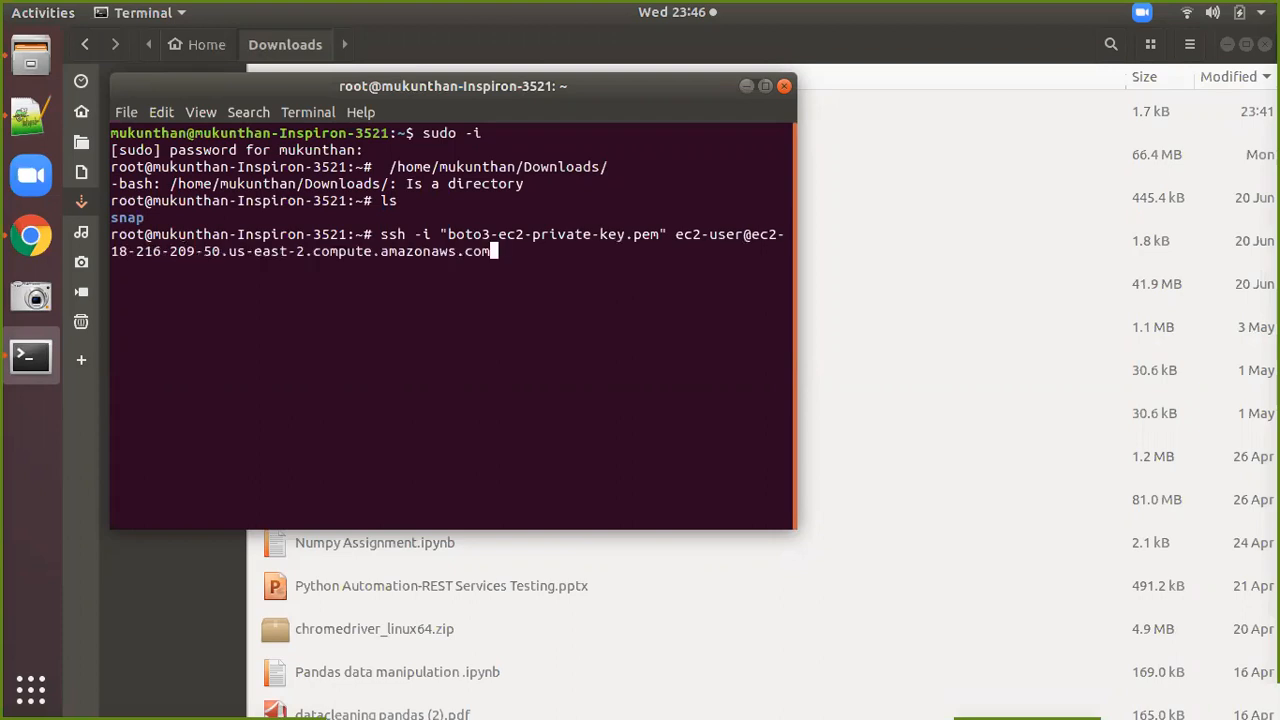
{"action": "type", "text": "/"}
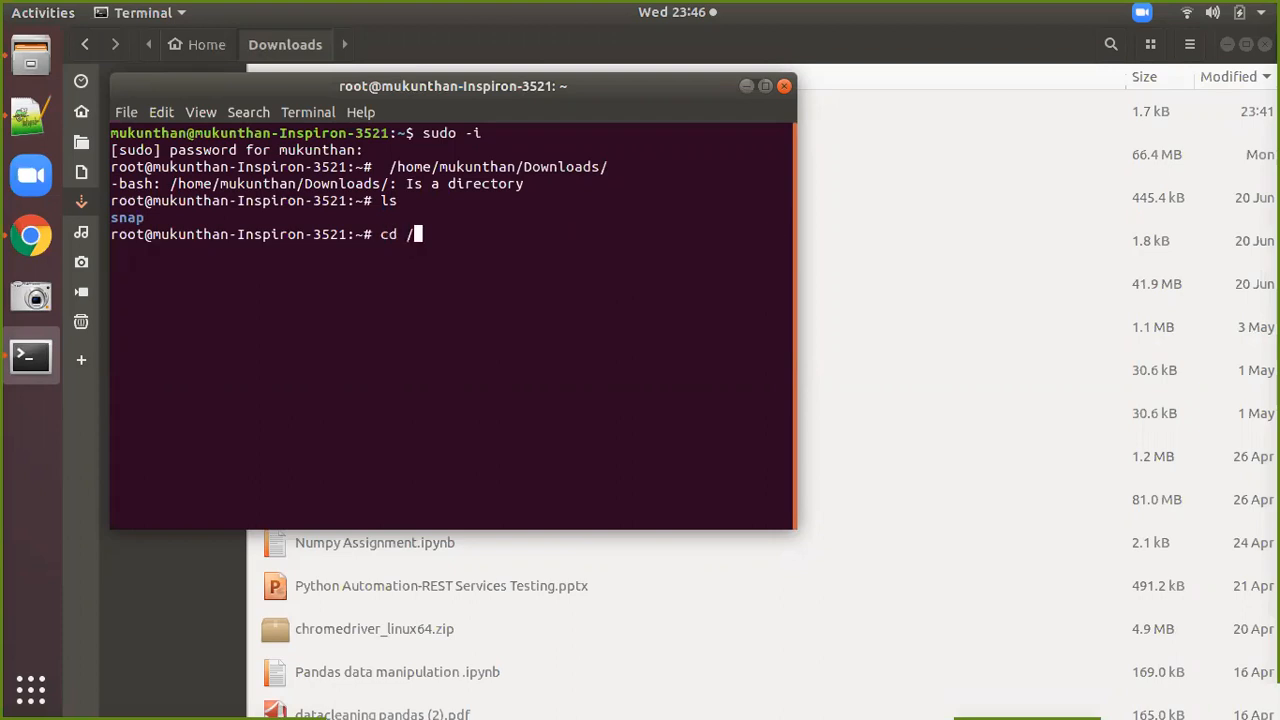
{"action": "type", "text": "home/muk"}
{"action": "key", "text": "Tab"}
{"action": "type", "text": "Dow"}
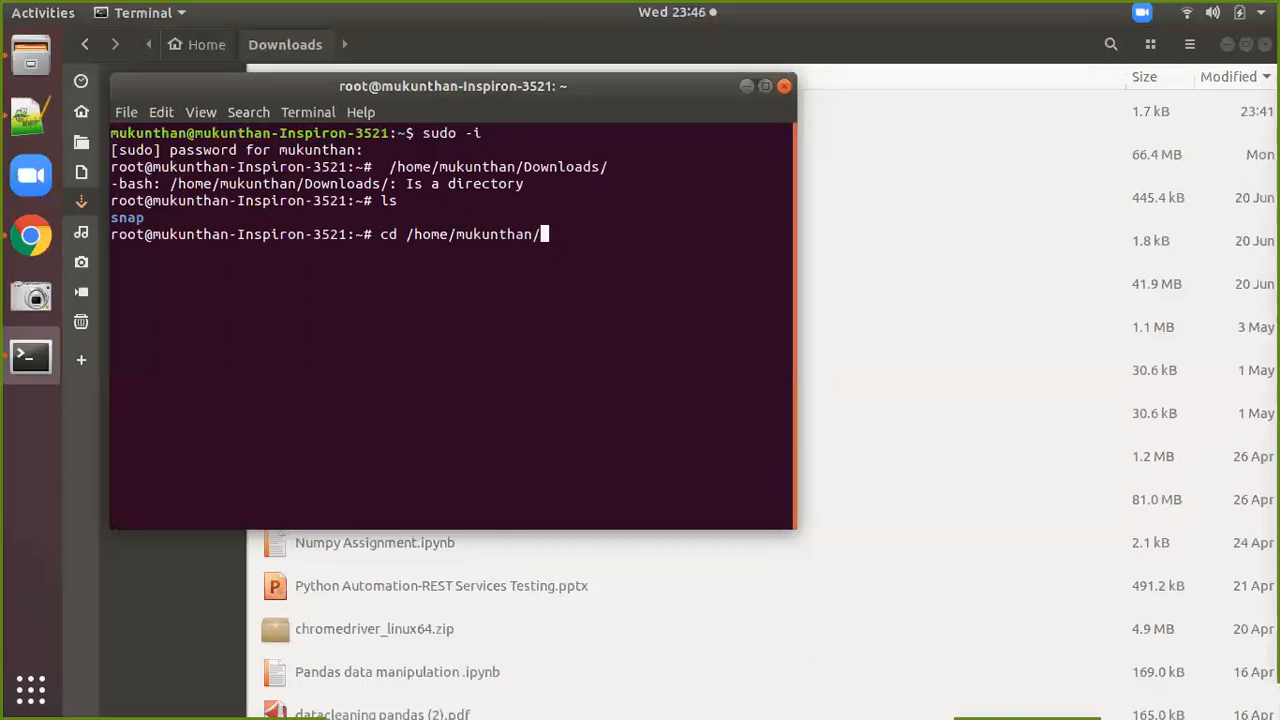
{"action": "key", "text": "Tab"}
{"action": "key", "text": "Return"}
List the directory's contents with ls and locate boto3-privatekey.pem in the listing
{"action": "type", "text": "ls"}
{"action": "key", "text": "Return"}
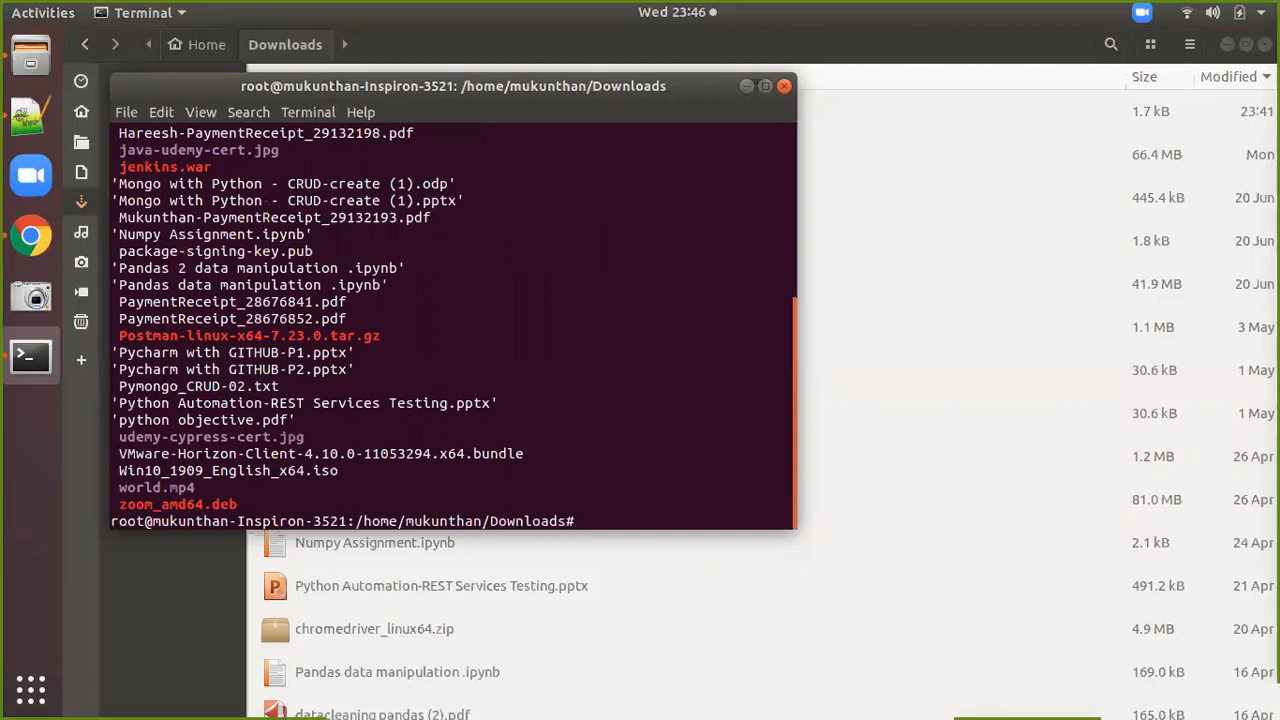
{"action": "scroll", "coordinate": [327, 387], "scroll_direction": "up", "scroll_amount": 3}
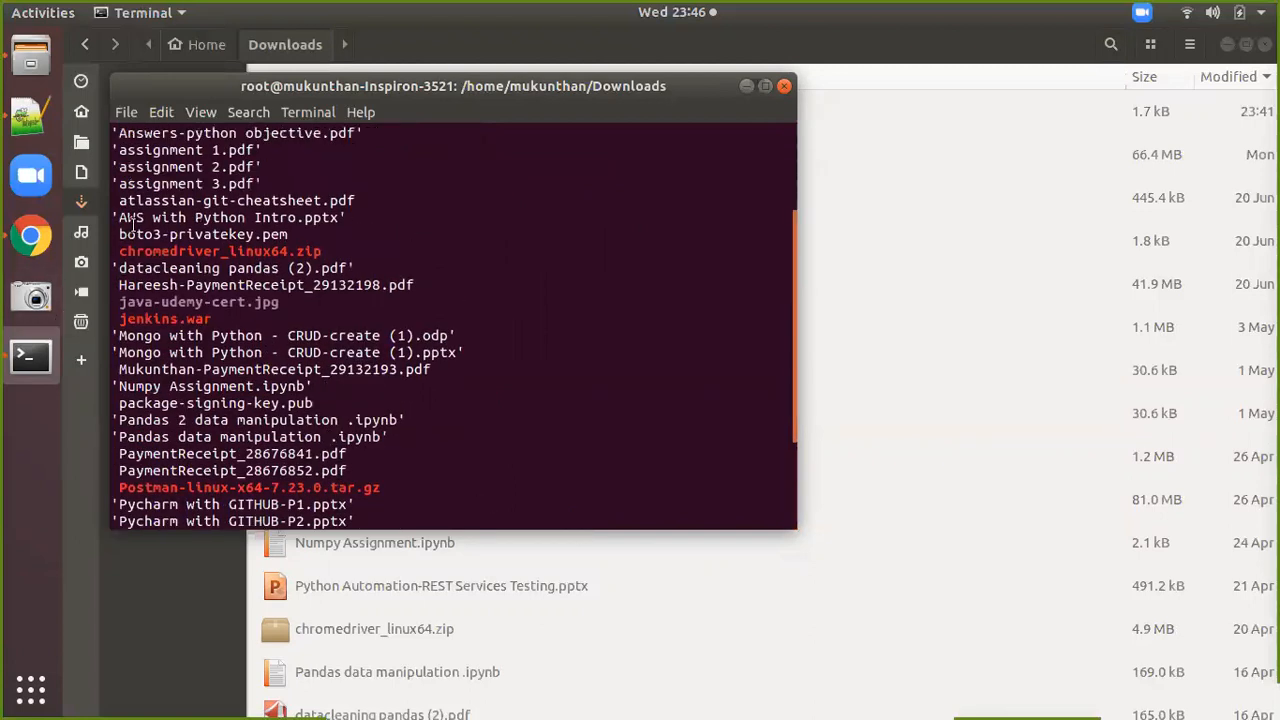
{"action": "left_click_drag", "start_coordinate": [120, 236], "coordinate": [300, 236]}
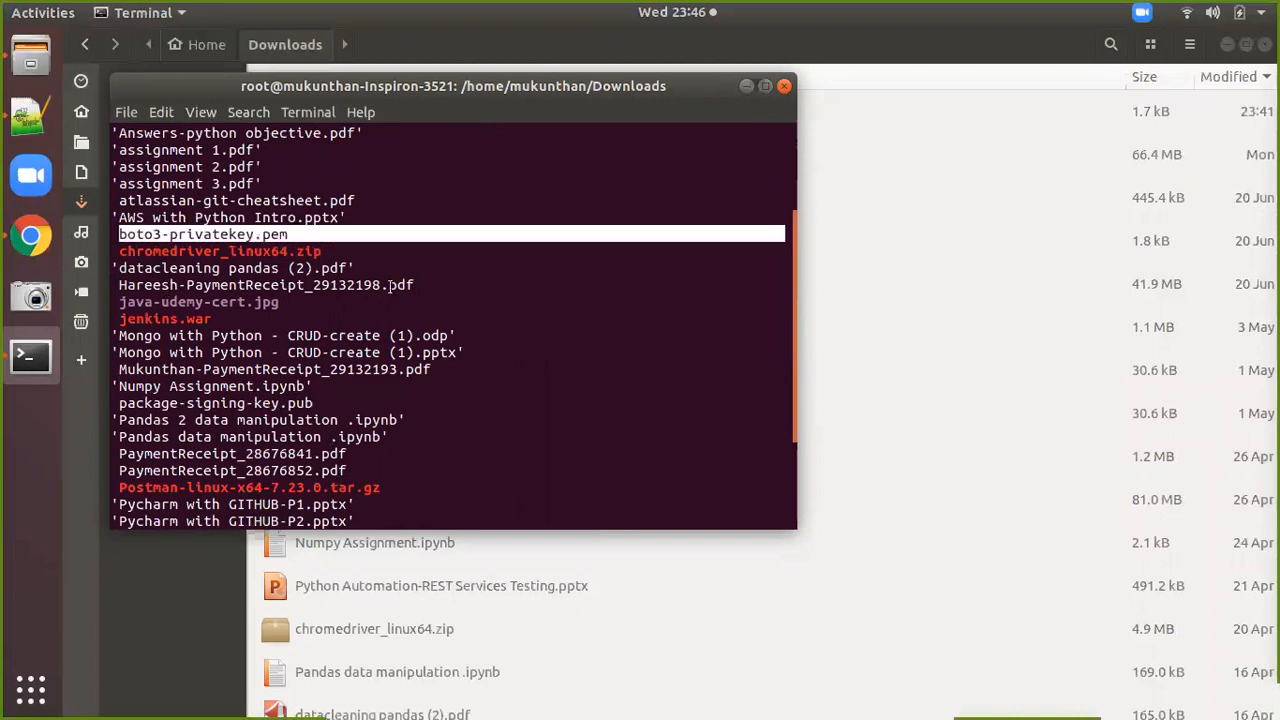
{"action": "scroll", "coordinate": [343, 440], "scroll_direction": "down", "scroll_amount": 3}
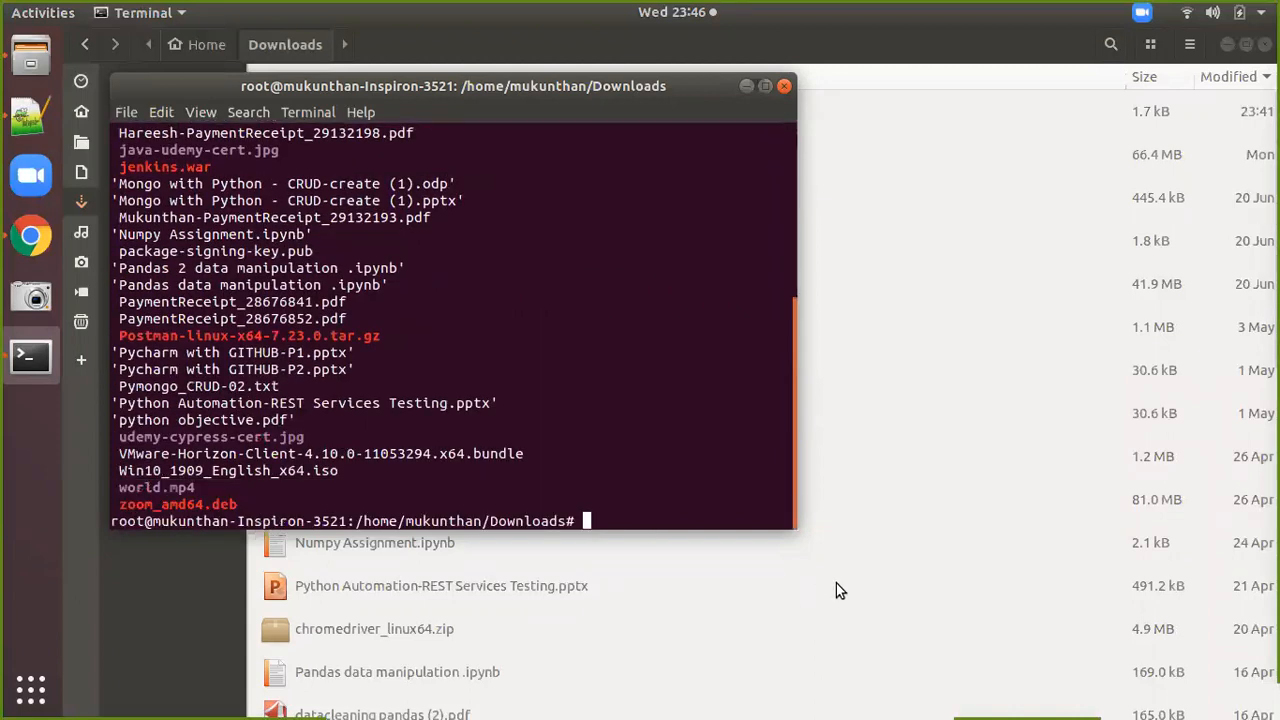
Copy the command "chmod 400 boto3-privatekey.pem" from the connection instructions in Chrome and run it in the terminal
{"action": "key", "text": "alt+Tab"}
{"action": "key", "text": "alt+Tab"}
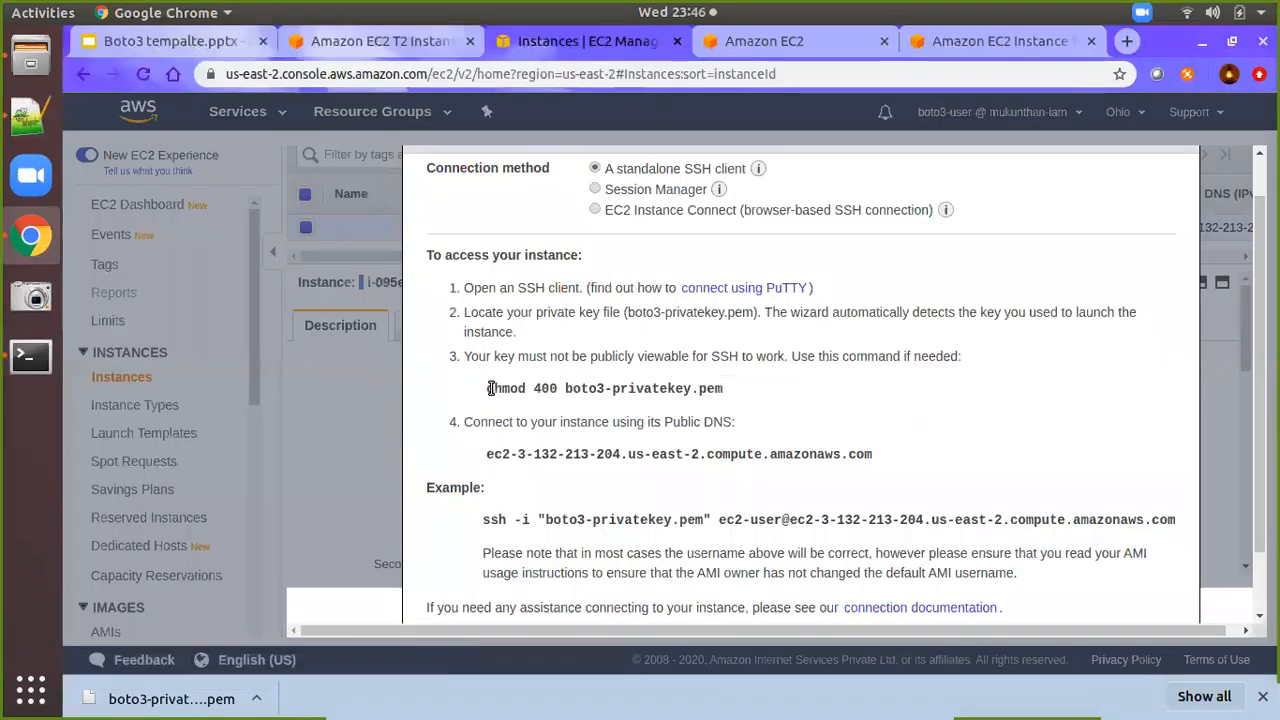
{"action": "left_click_drag", "start_coordinate": [495, 392], "coordinate": [735, 393]}
{"action": "key", "text": "ctrl+c"}
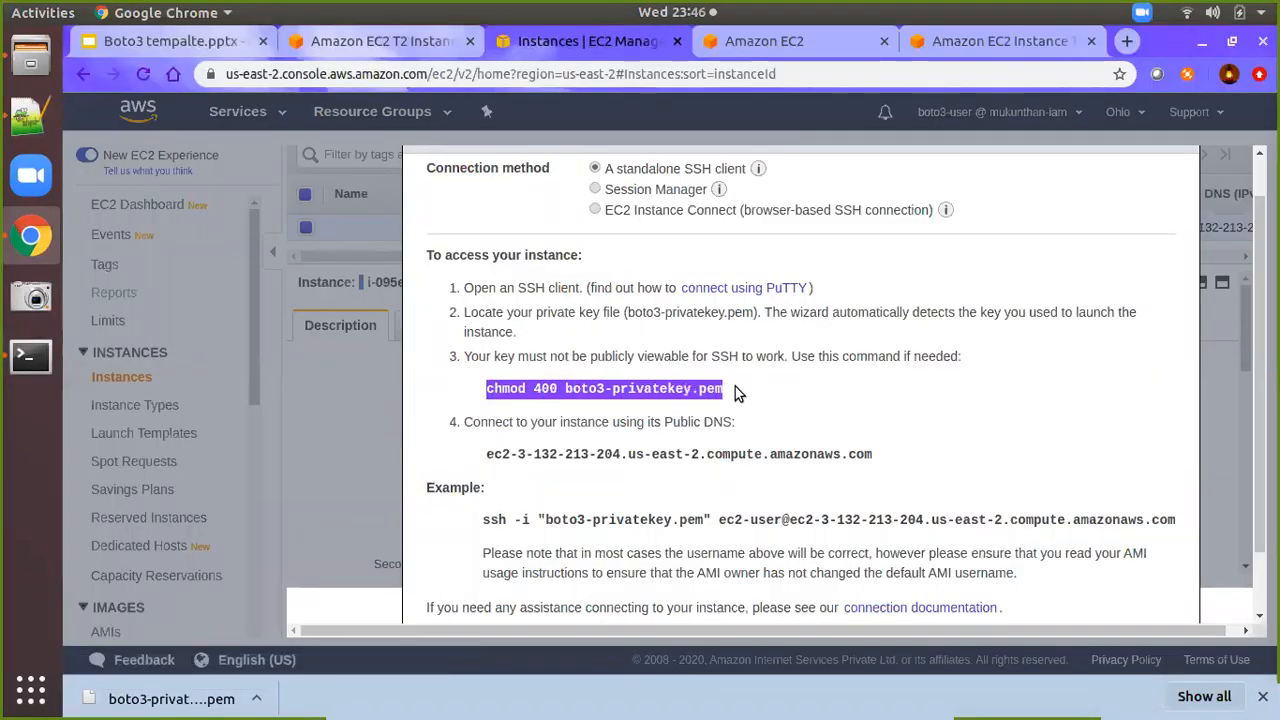
{"action": "key", "text": "alt+Tab"}
{"action": "right_click", "coordinate": [688, 518]}
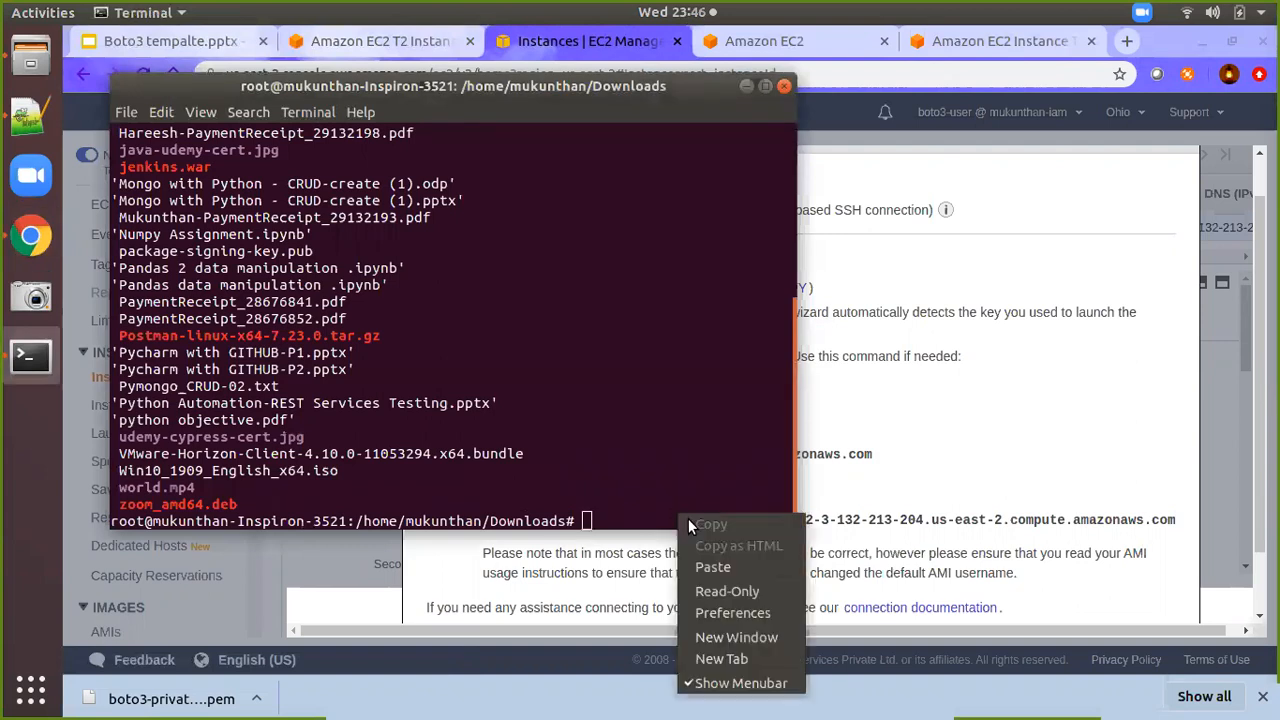
{"action": "left_click", "coordinate": [714, 569]}
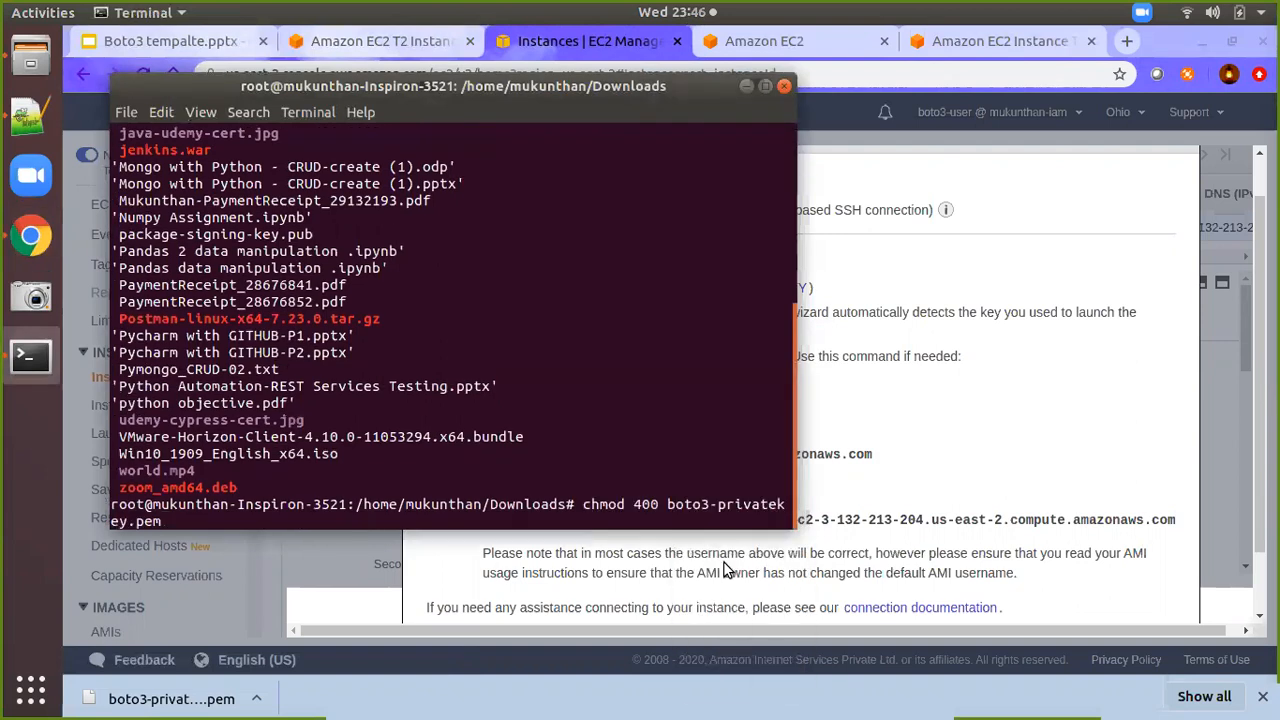
{"action": "key", "text": "Return"}
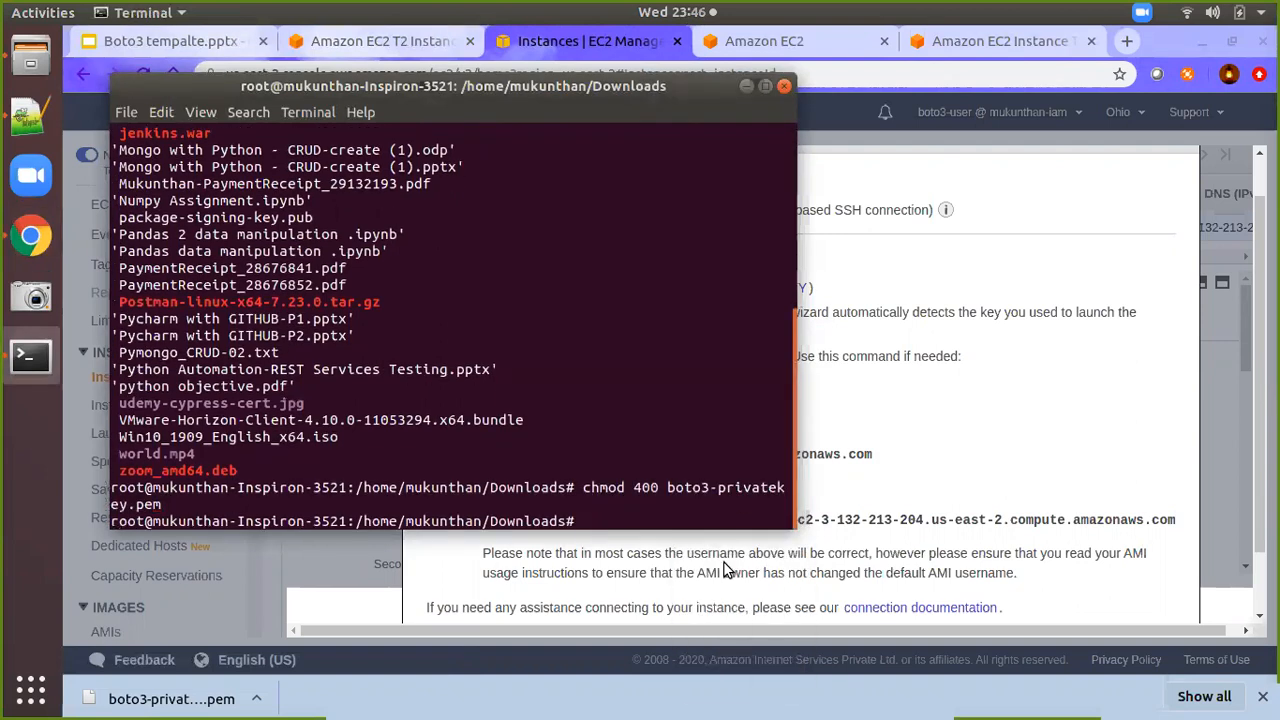
Return to Chrome, close the connection instructions and copy the instance's IPv4 public IP
{"action": "key", "text": "alt+Tab"}
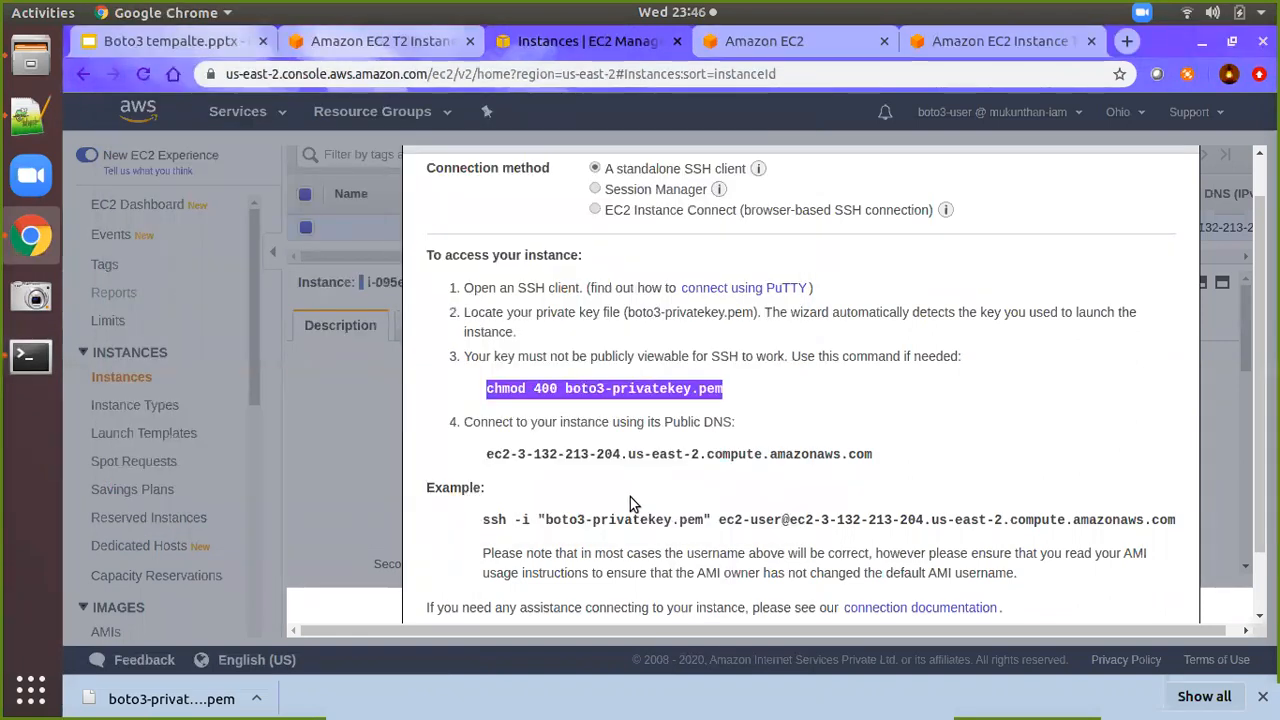
{"action": "scroll", "coordinate": [630, 497], "scroll_direction": "down", "scroll_amount": 2}
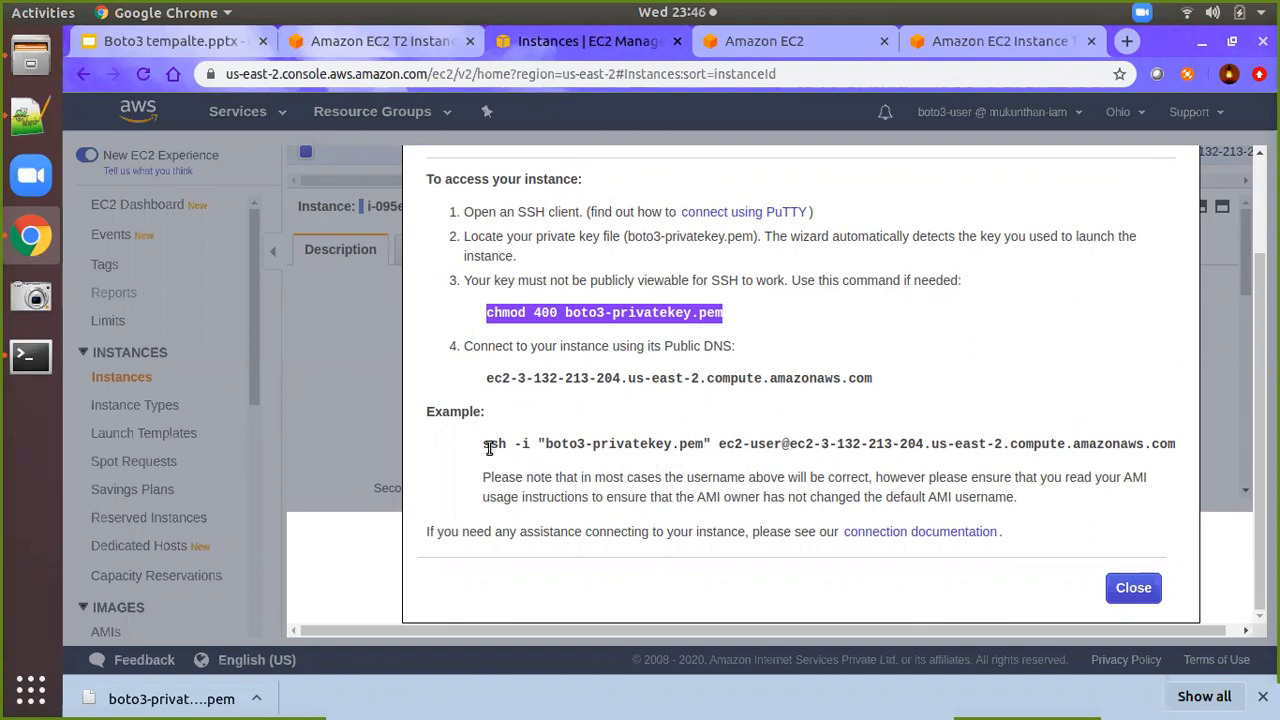
{"action": "left_click", "coordinate": [1133, 590]}
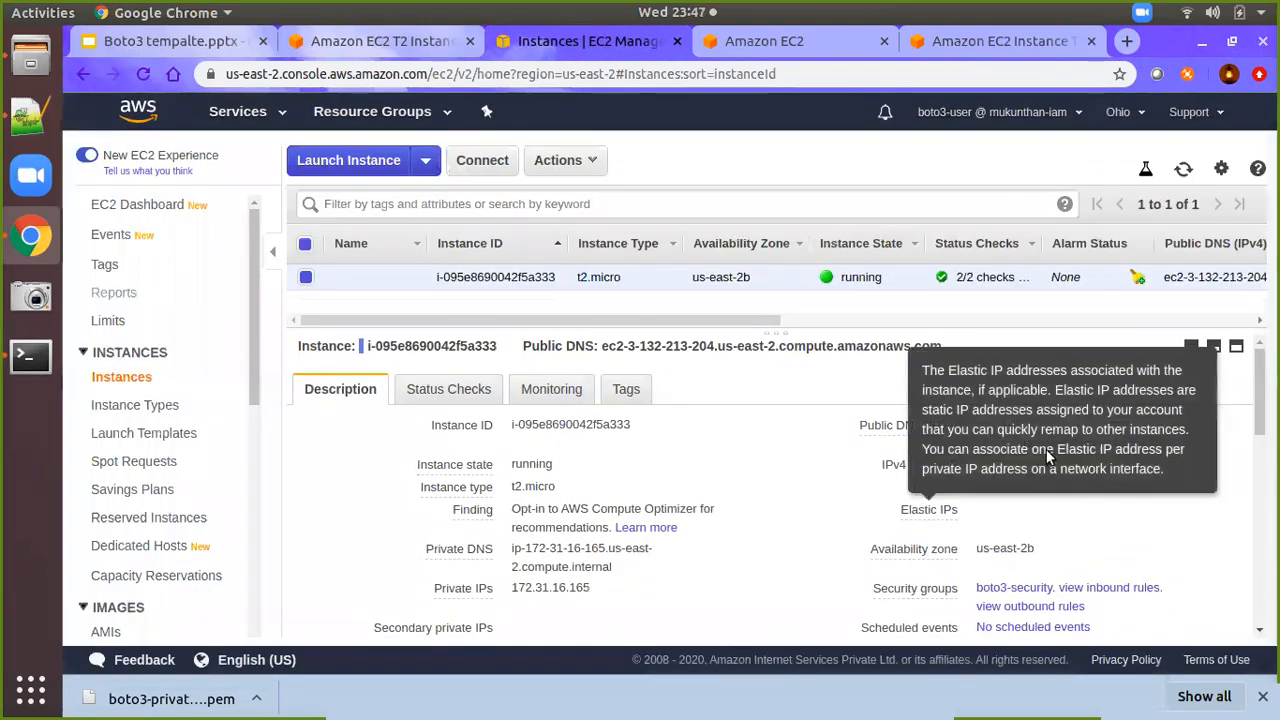
{"action": "left_click", "coordinate": [1070, 465]}
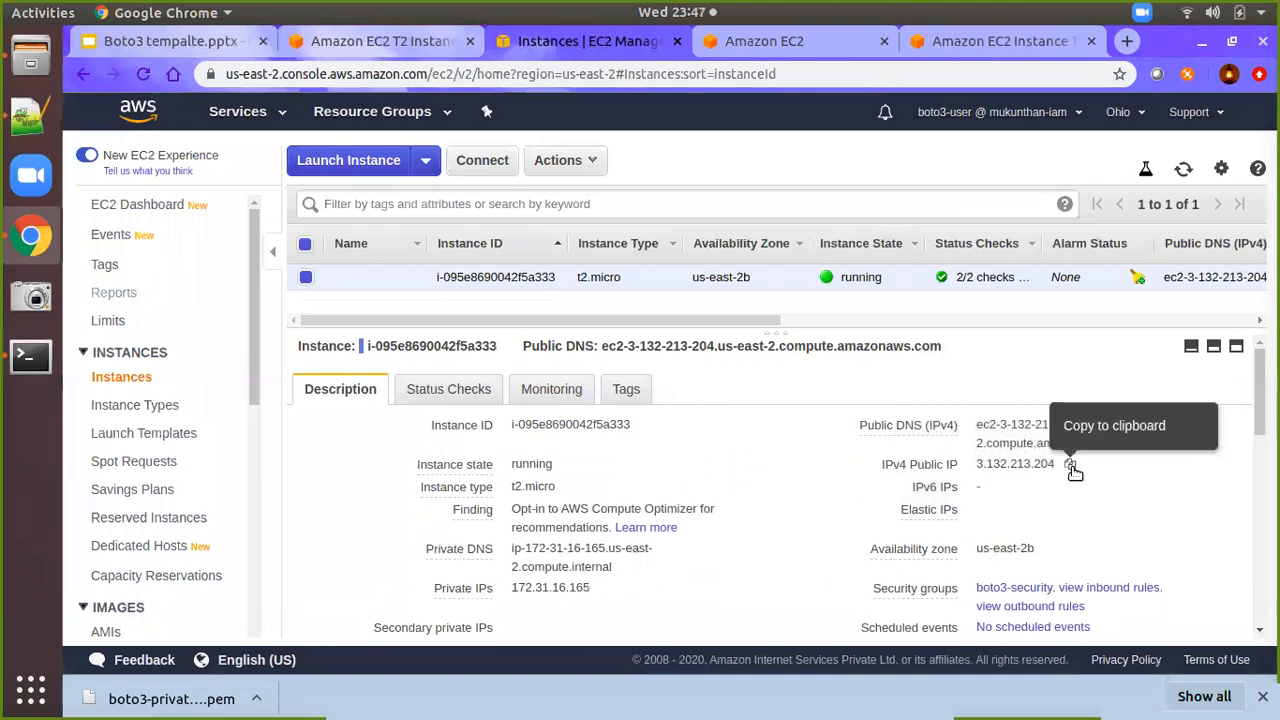
{"action": "left_click", "coordinate": [1072, 467]}
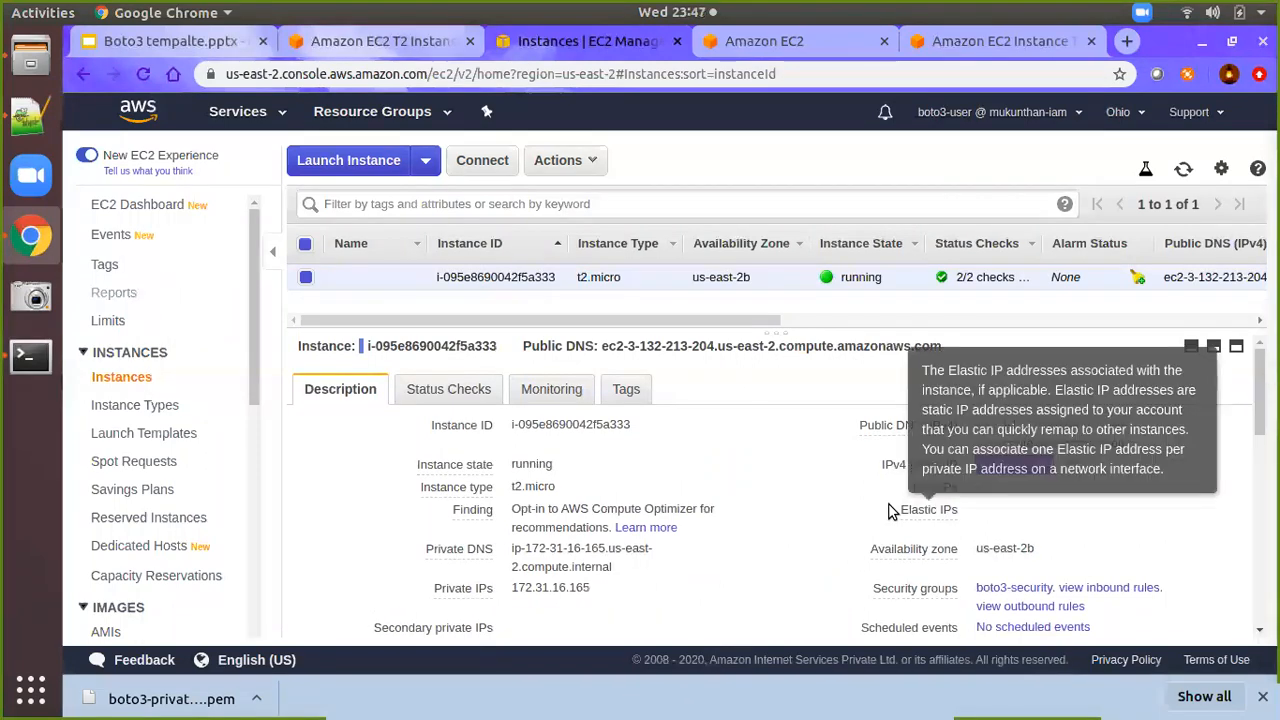
Switch to the terminal and clear its screen with the clear command
{"action": "key", "text": "alt+Tab"}
{"action": "type", "text": "clear"}
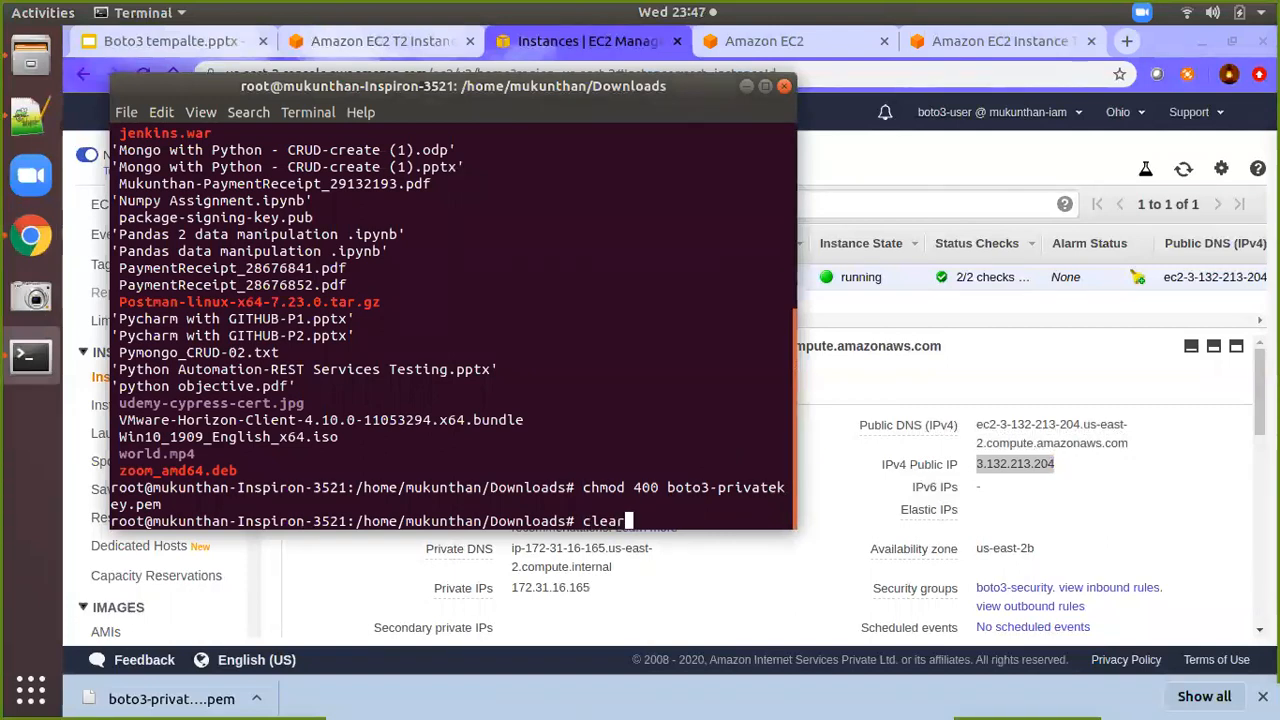
{"action": "key", "text": "Return"}
Connect over SSH as ec2-user to 3.132.213.204 using the key file boto3-privatekey.pem, answering yes to continue connecting
{"action": "type", "text": "ssh -i \"bo"}
{"action": "key", "text": "Tab"}
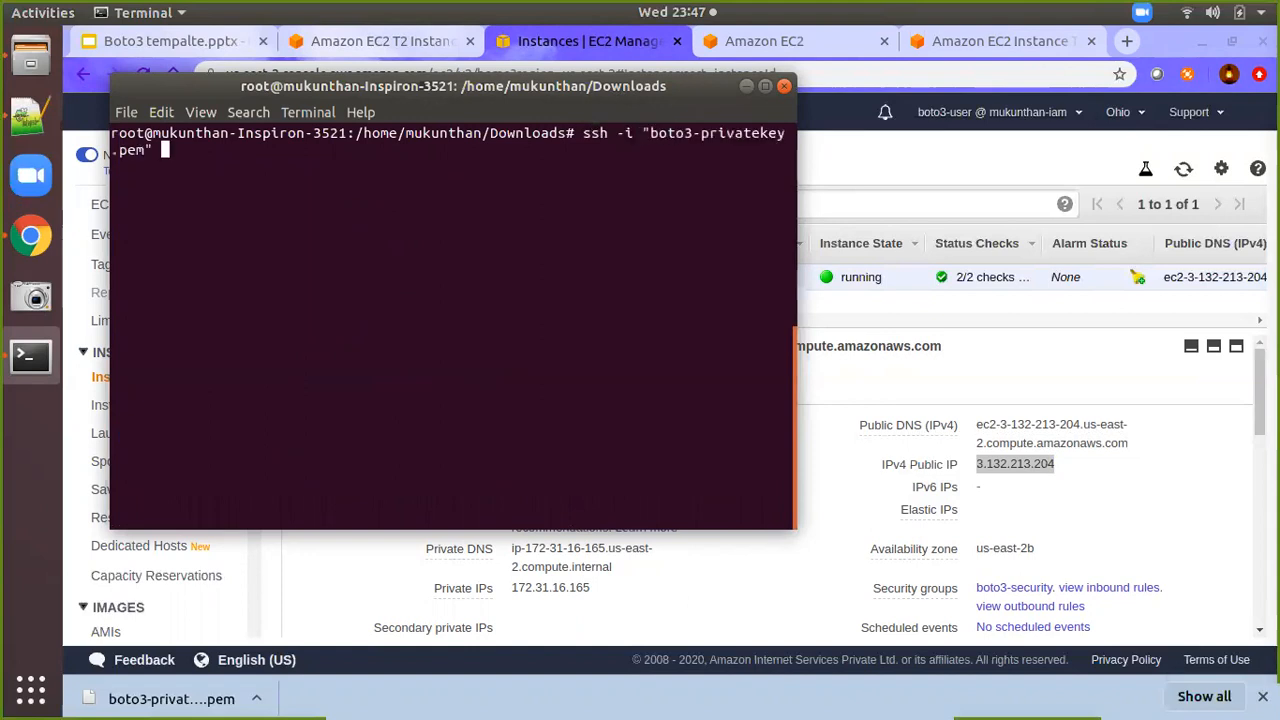
{"action": "type", "text": "ec2-user@"}
{"action": "right_click", "coordinate": [410, 248]}
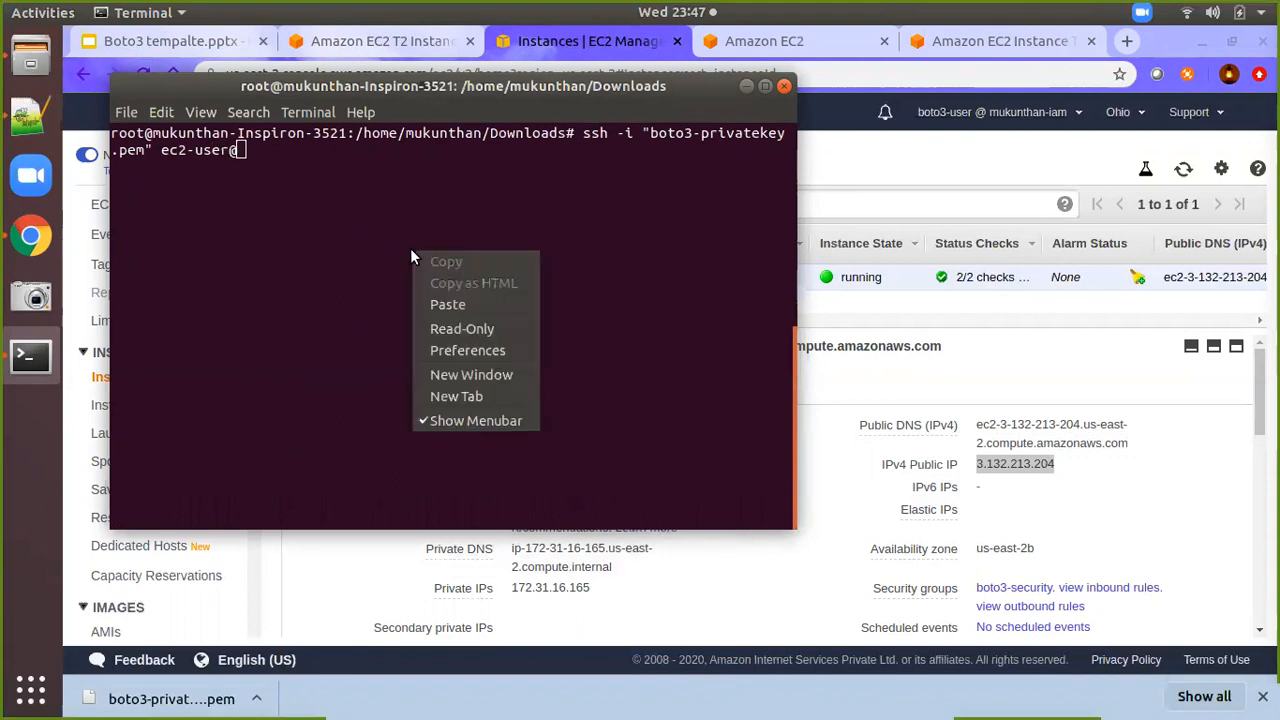
{"action": "left_click", "coordinate": [487, 304]}
{"action": "key", "text": "Return"}
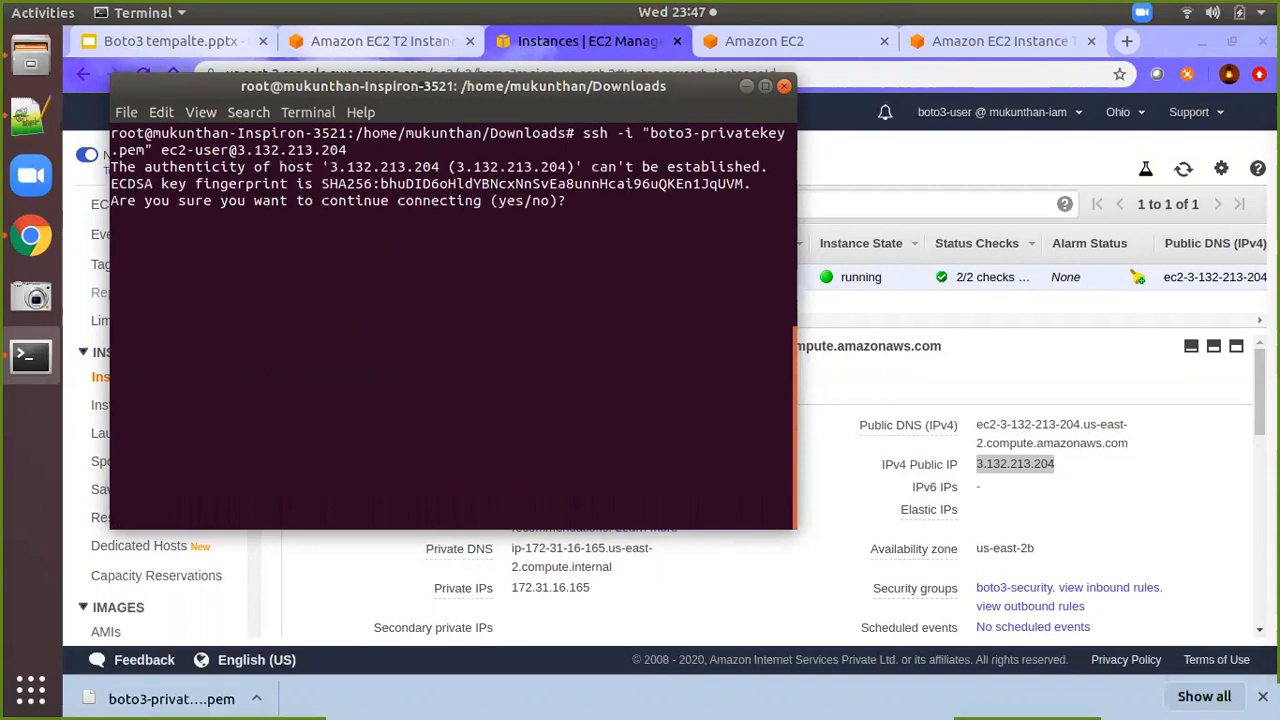
{"action": "type", "text": "yes"}
{"action": "key", "text": "Return"}
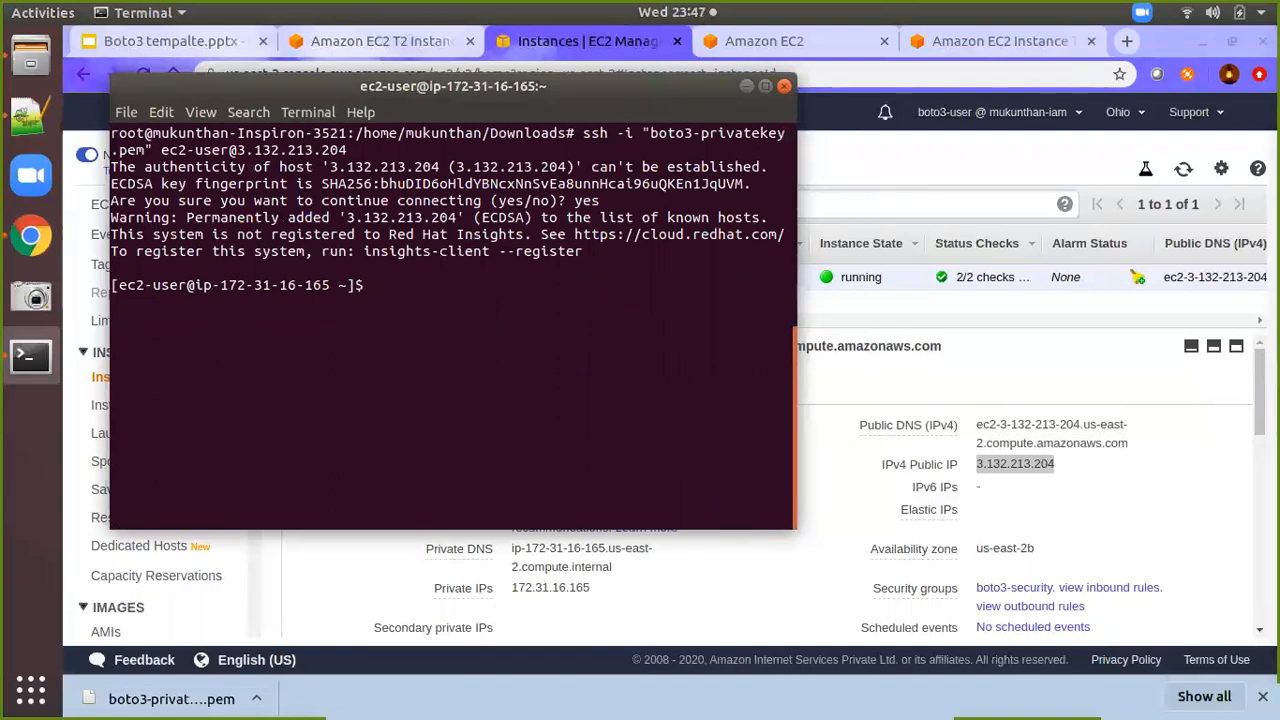
List all files in the instance's home directory with ls -a, and log out of the SSH session
{"action": "type", "text": "ls -a"}
{"action": "key", "text": "Return"}
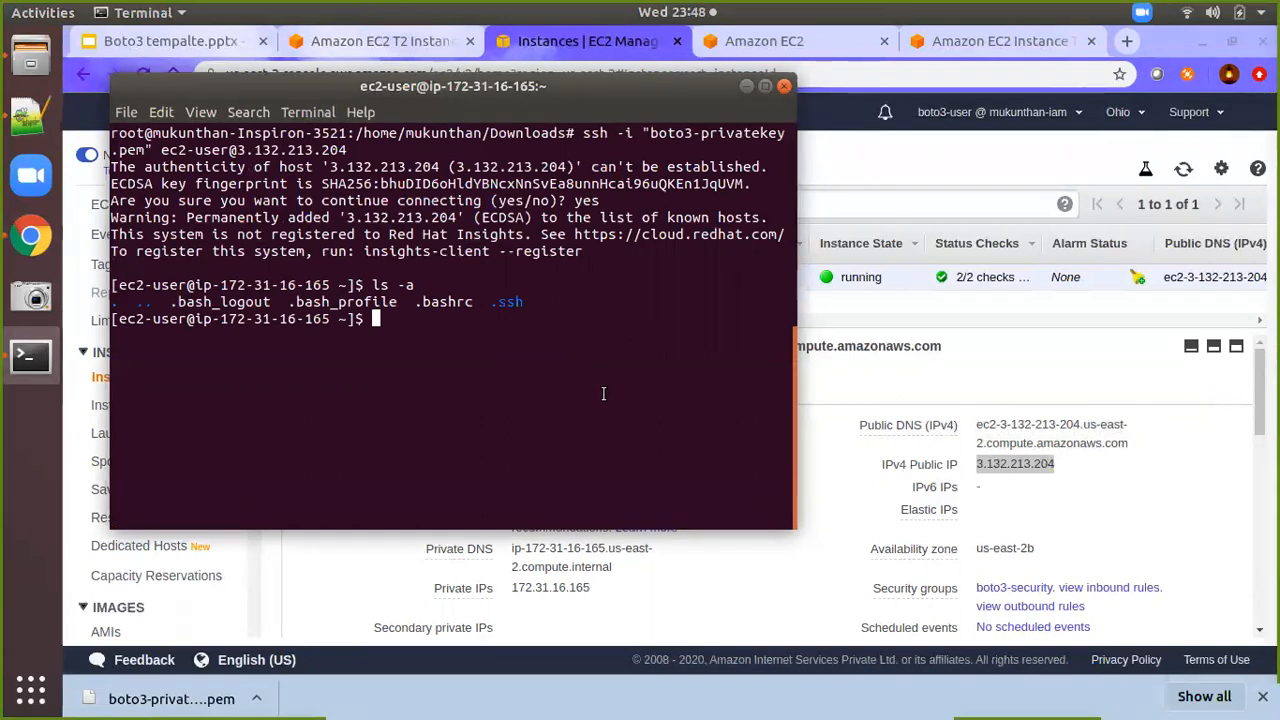
{"action": "type", "text": "lo"}
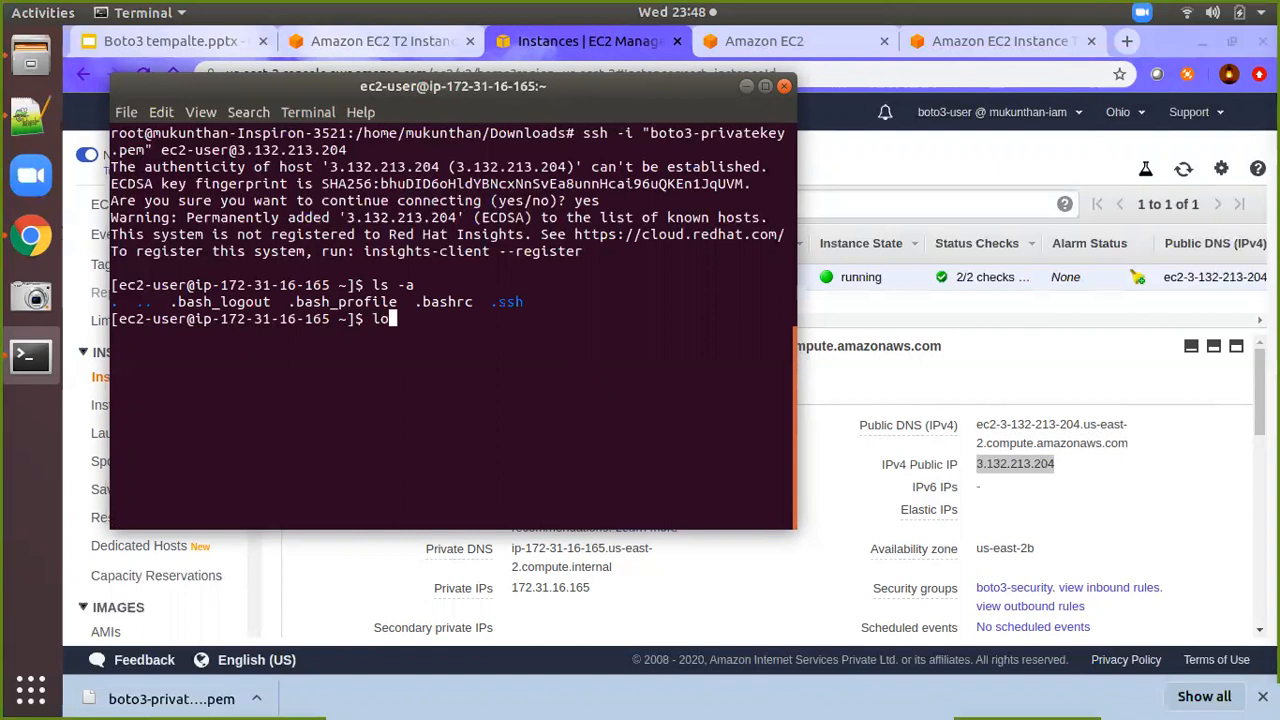
{"action": "type", "text": "gout"}
{"action": "key", "text": "Return"}
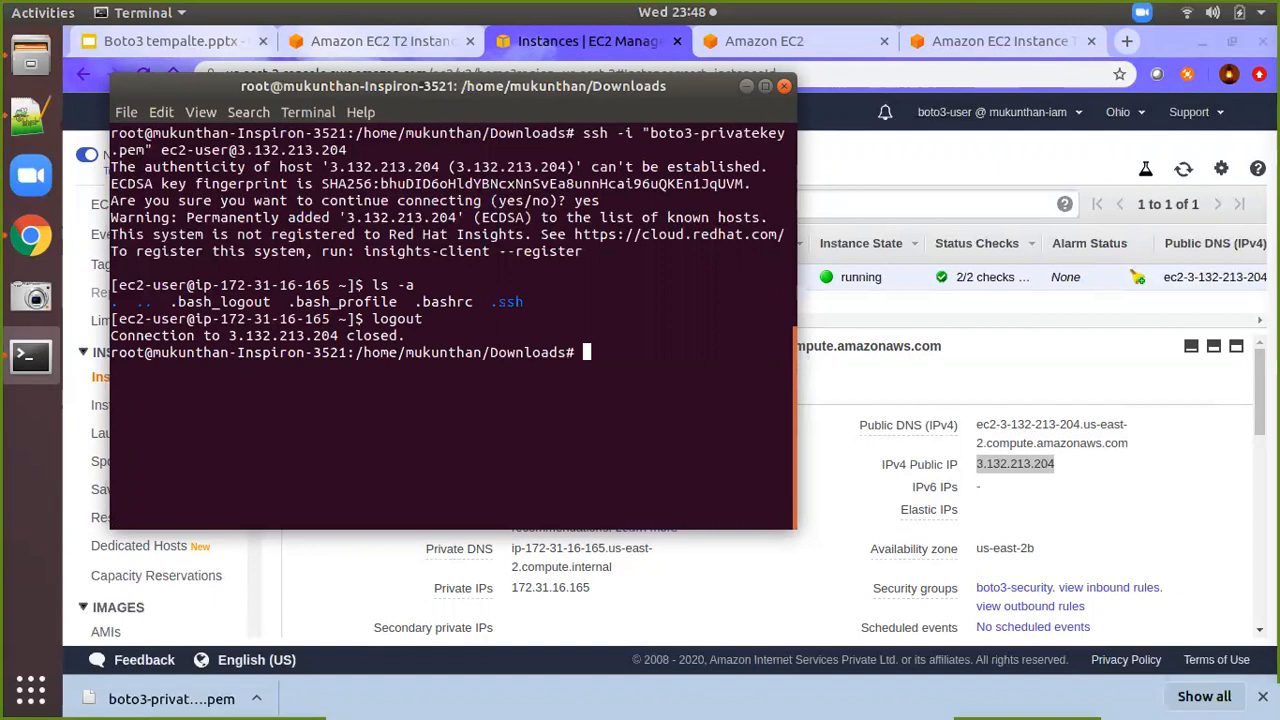
Minimize the terminal, then terminate the running t2.micro instance in the EC2 console and confirm the termination
{"action": "left_click", "coordinate": [746, 87]}
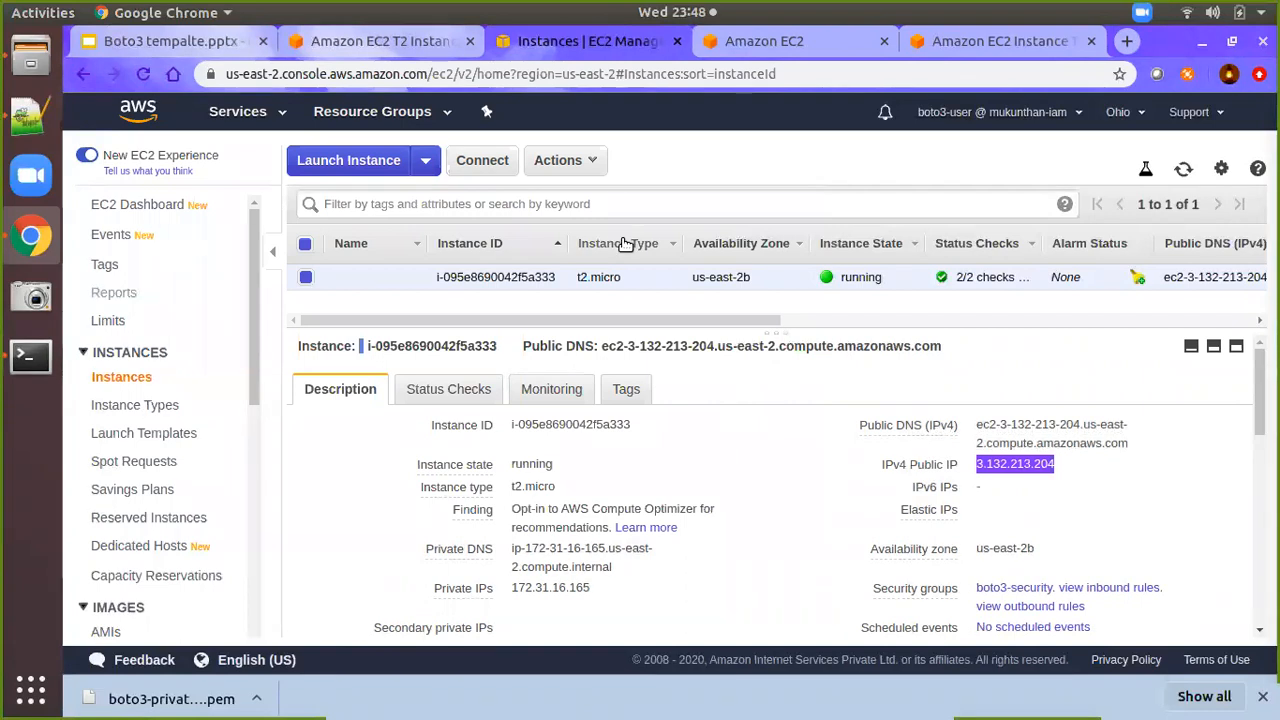
{"action": "left_click", "coordinate": [592, 164]}
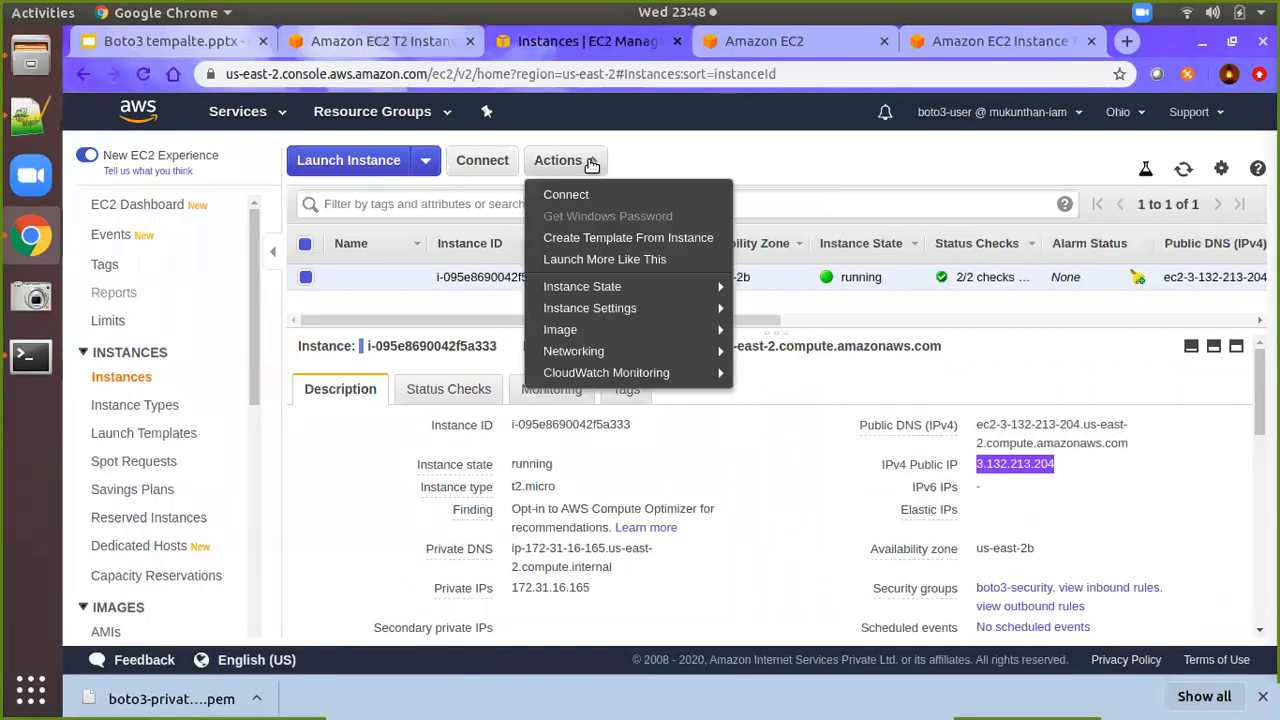
{"action": "mouse_move", "coordinate": [646, 290]}
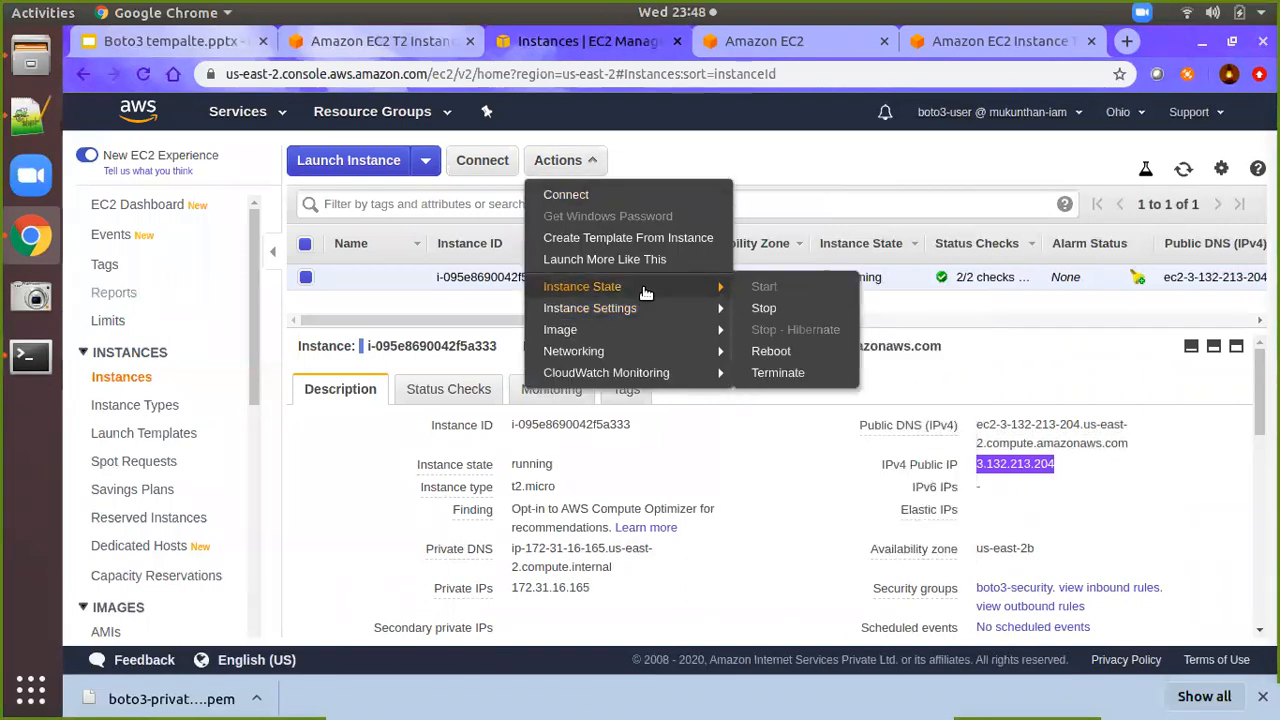
{"action": "left_click", "coordinate": [776, 373]}
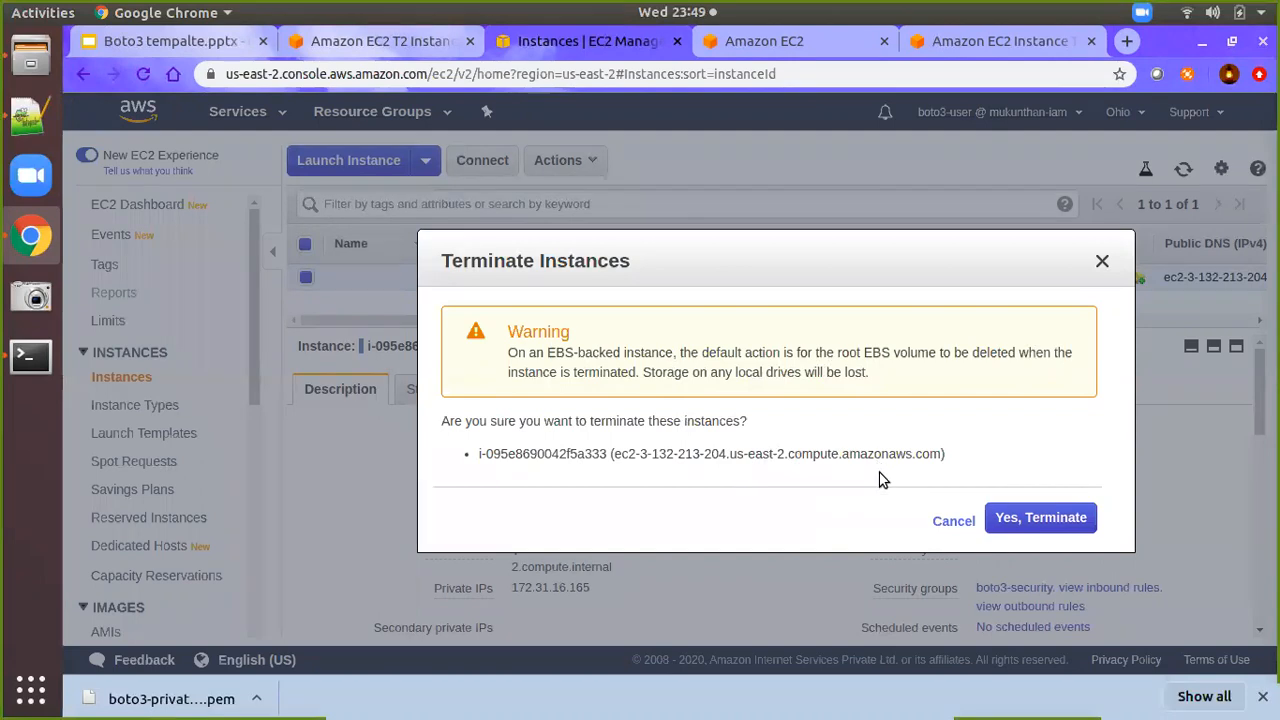
{"action": "left_click", "coordinate": [1064, 520]}
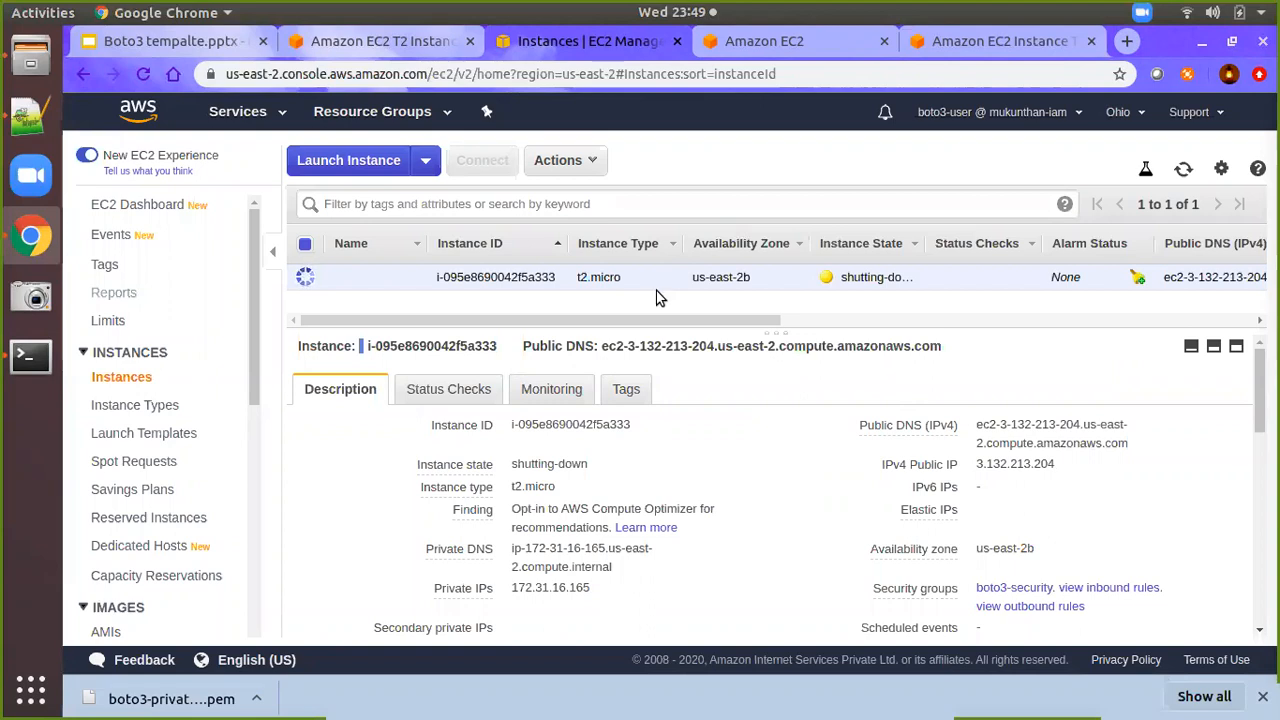
Switch to Notepad++ to review the manual EC2 steps in boto3-notes.txt, checking the instance's state in Chrome in between
{"action": "left_click", "coordinate": [27, 128]}
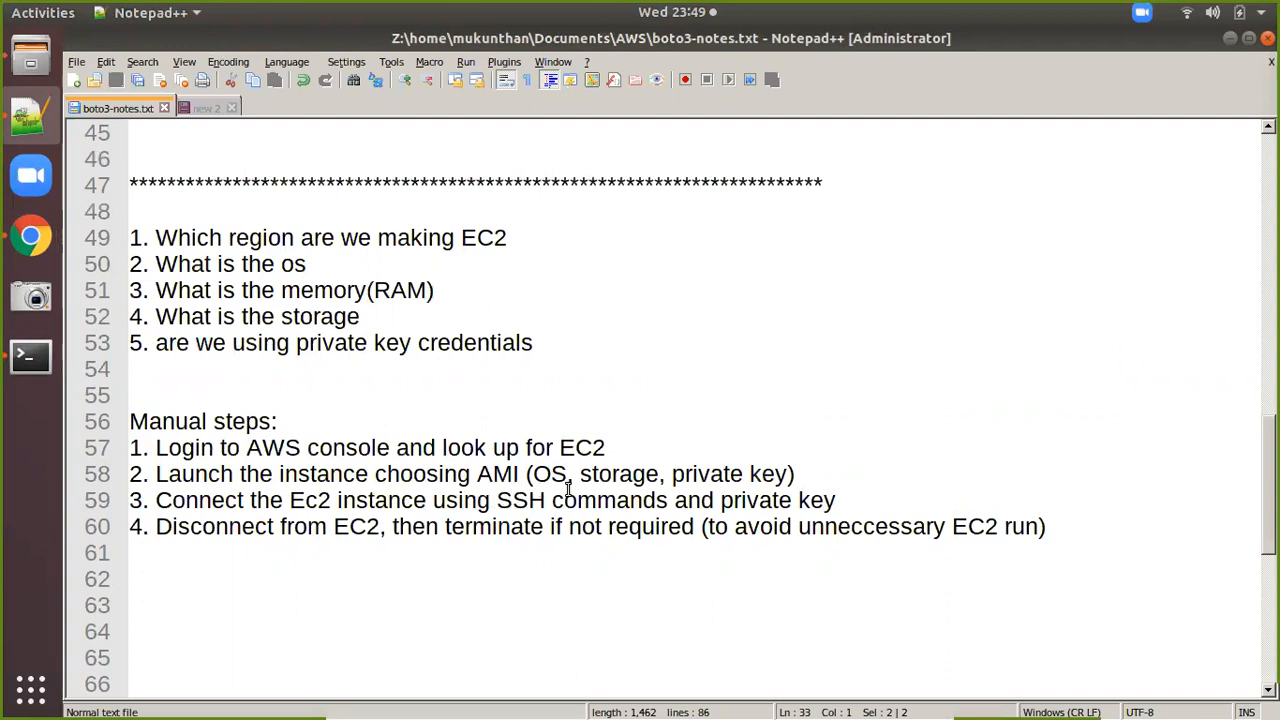
{"action": "key", "text": "alt+Tab"}
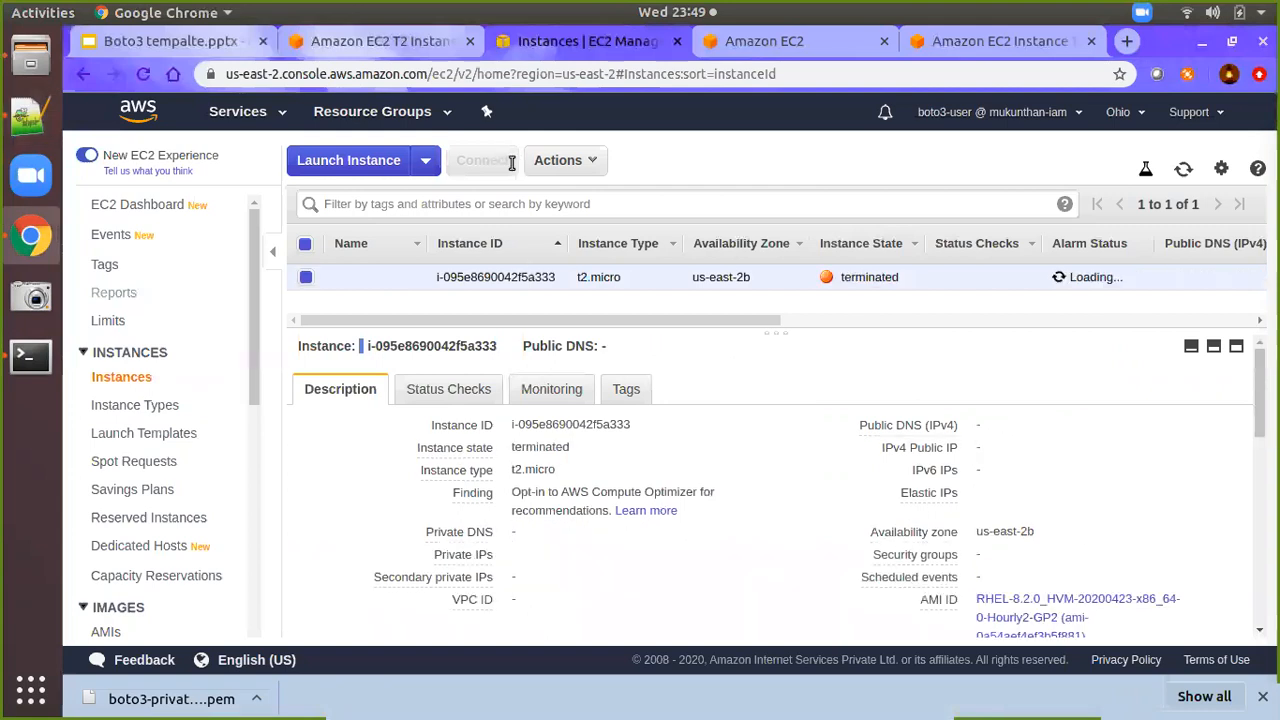
{"action": "key", "text": "alt+Tab"}
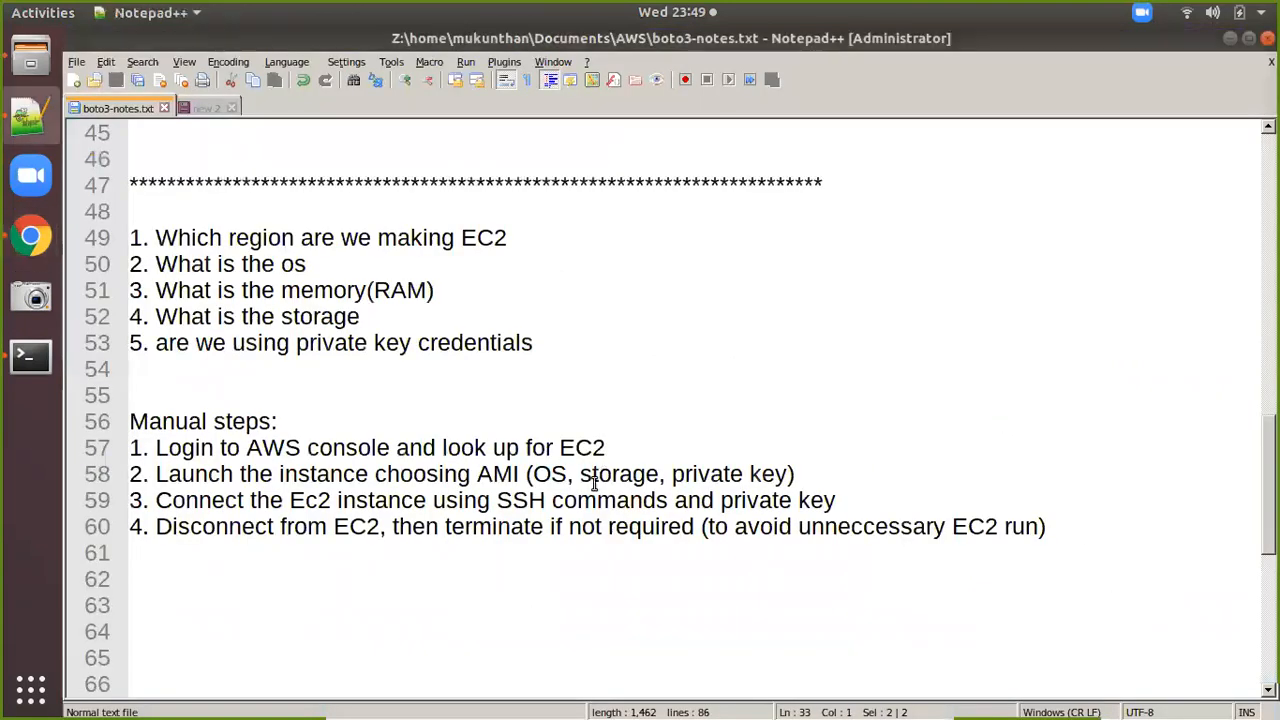